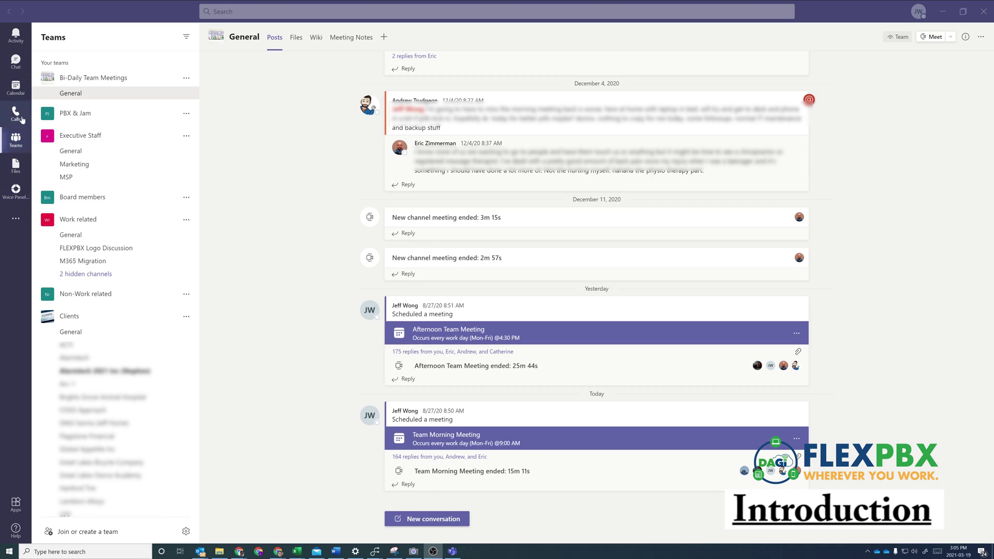
Look over the calendar and the calling area, including the dial pad and the account's own phone number
{"action": "left_click", "coordinate": [16, 114]}
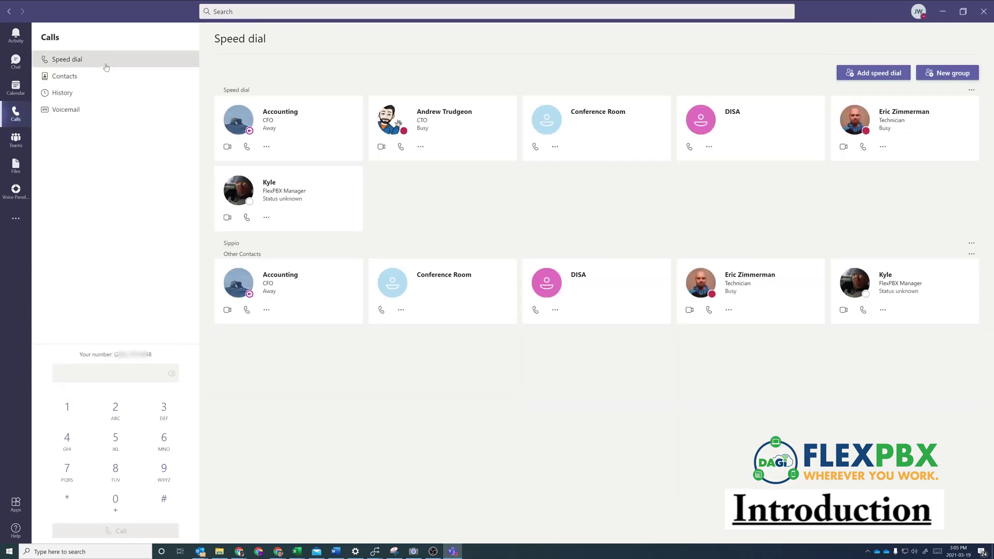
{"action": "left_click", "coordinate": [16, 87]}
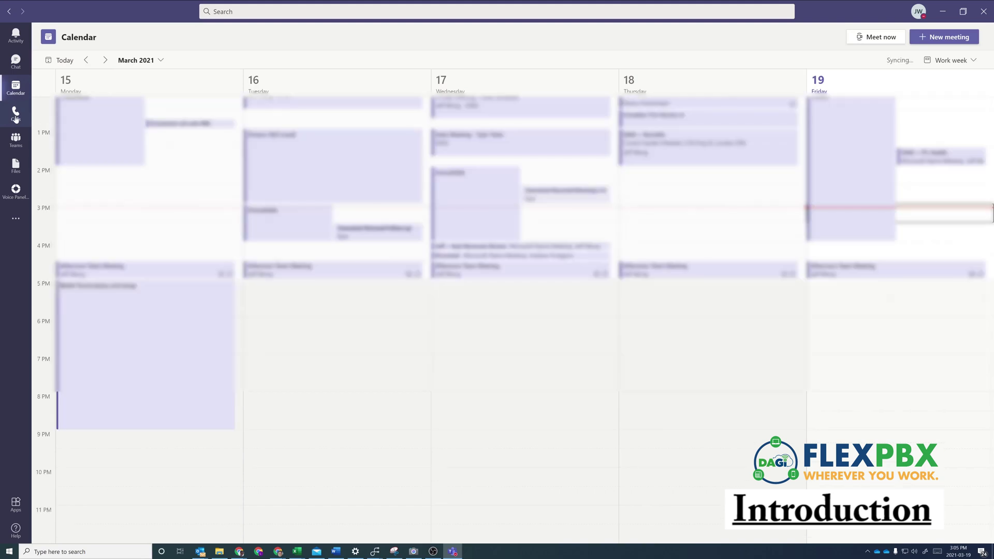
{"action": "left_click", "coordinate": [15, 115]}
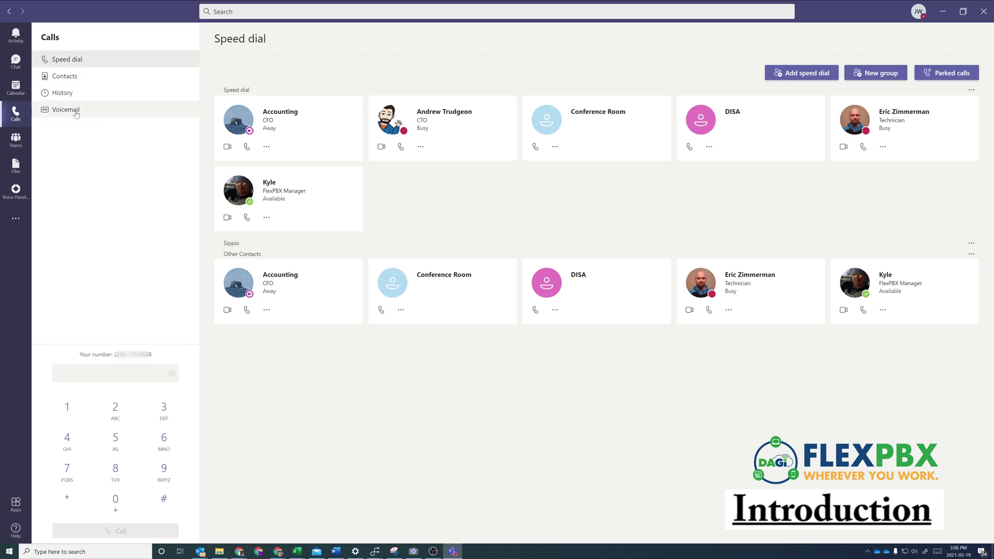
{"action": "left_click", "coordinate": [132, 371]}
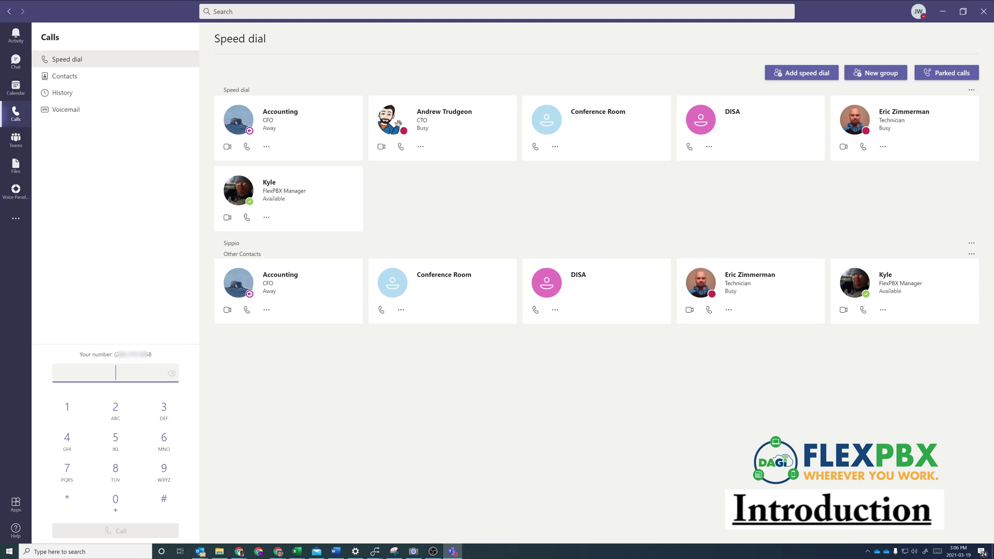
{"action": "left_click_drag", "start_coordinate": [114, 354], "coordinate": [152, 354]}
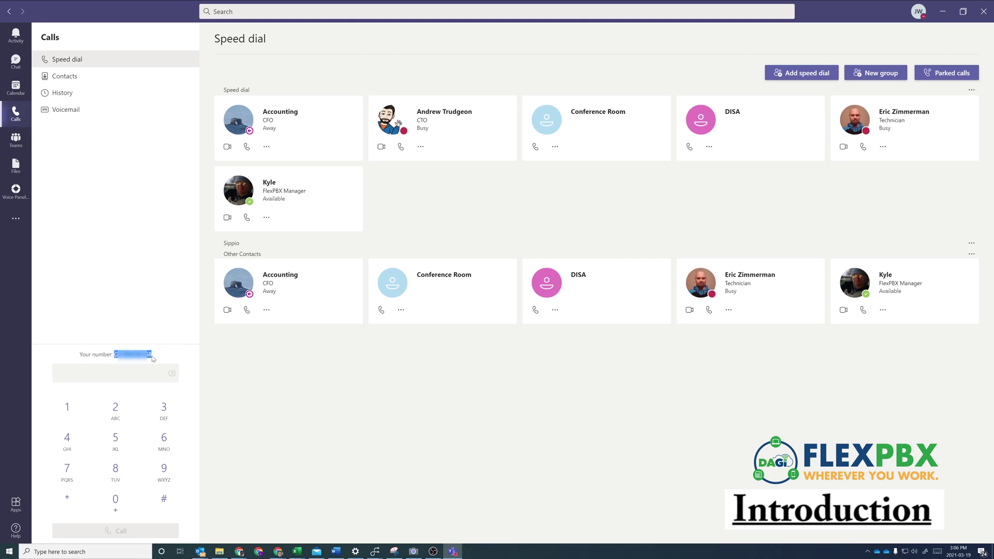
{"action": "left_click", "coordinate": [221, 367]}
Reset the presence status and set it to Do not disturb
{"action": "left_click", "coordinate": [917, 16]}
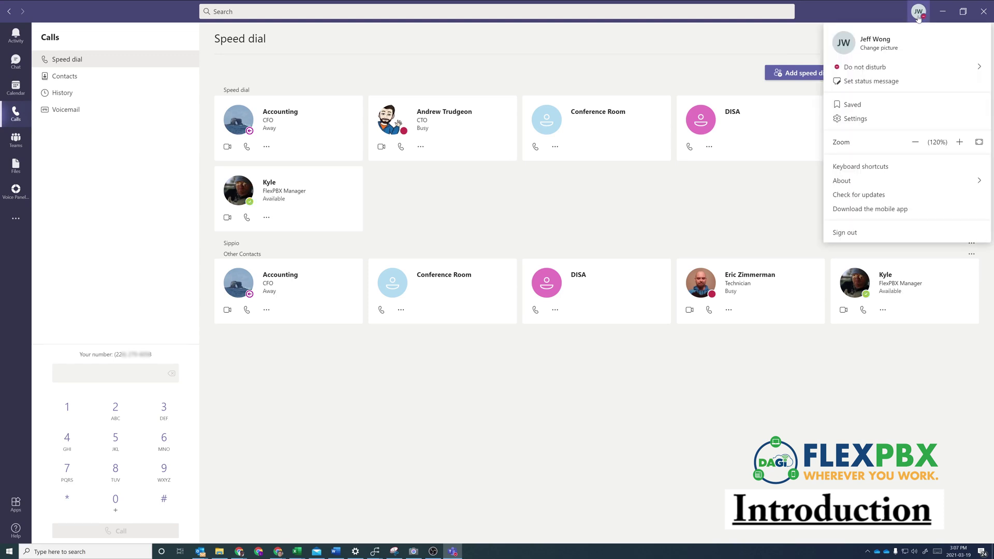
{"action": "mouse_move", "coordinate": [889, 68]}
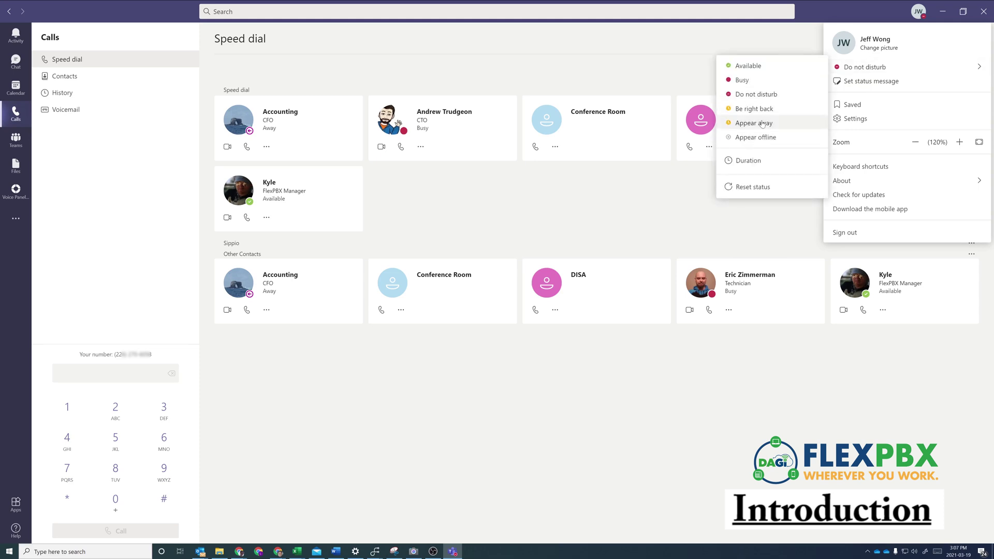
{"action": "left_click", "coordinate": [757, 187]}
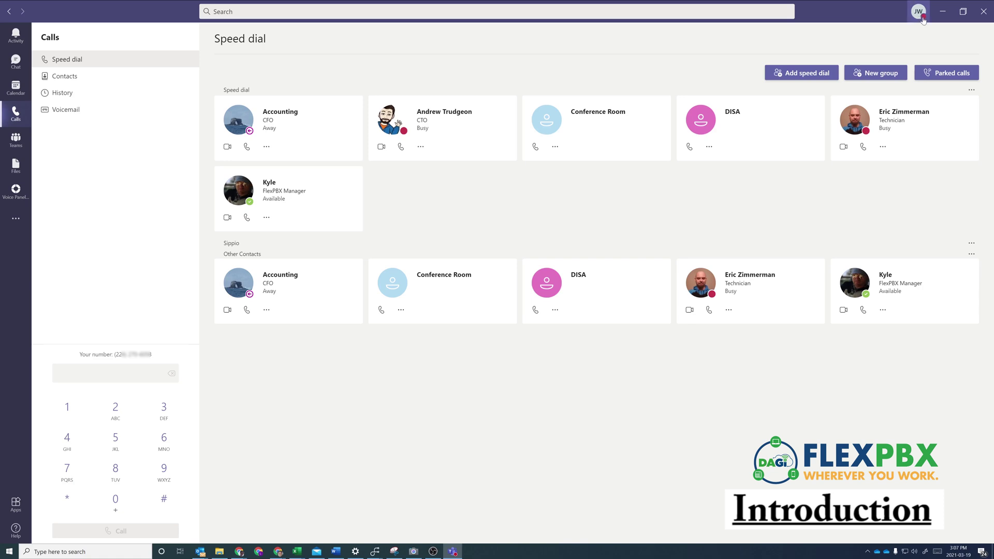
{"action": "left_click", "coordinate": [918, 14]}
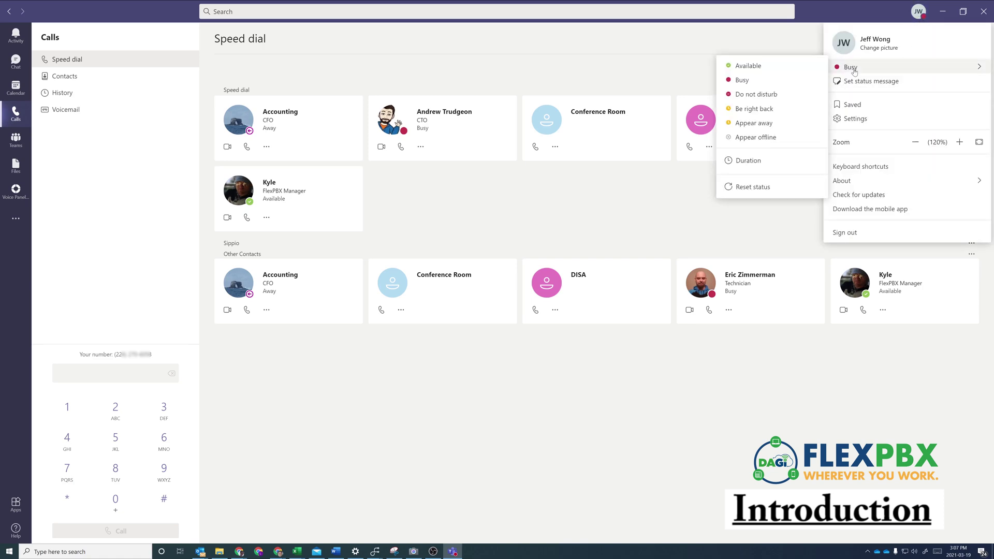
{"action": "left_click", "coordinate": [793, 93]}
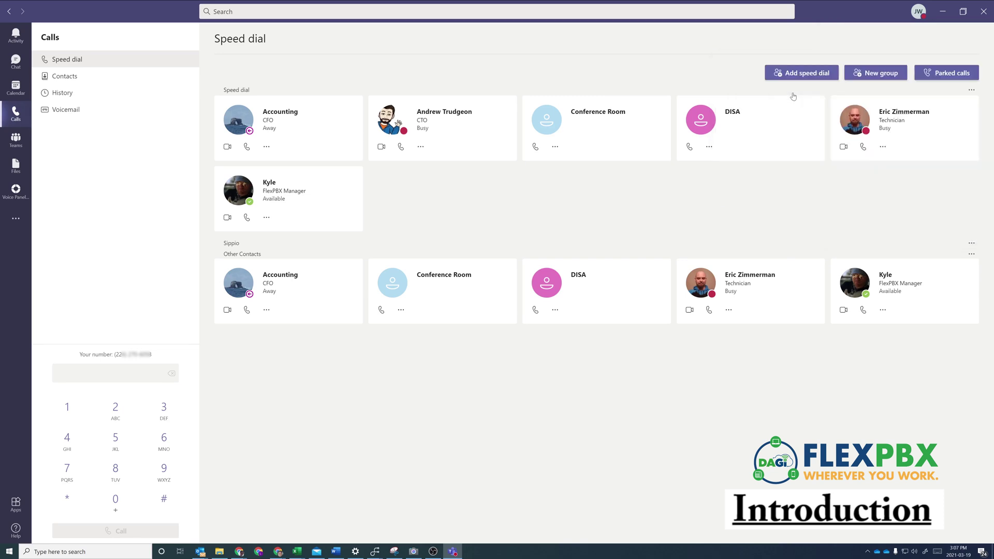
Open the list of saved messages from the profile options
{"action": "left_click", "coordinate": [917, 15]}
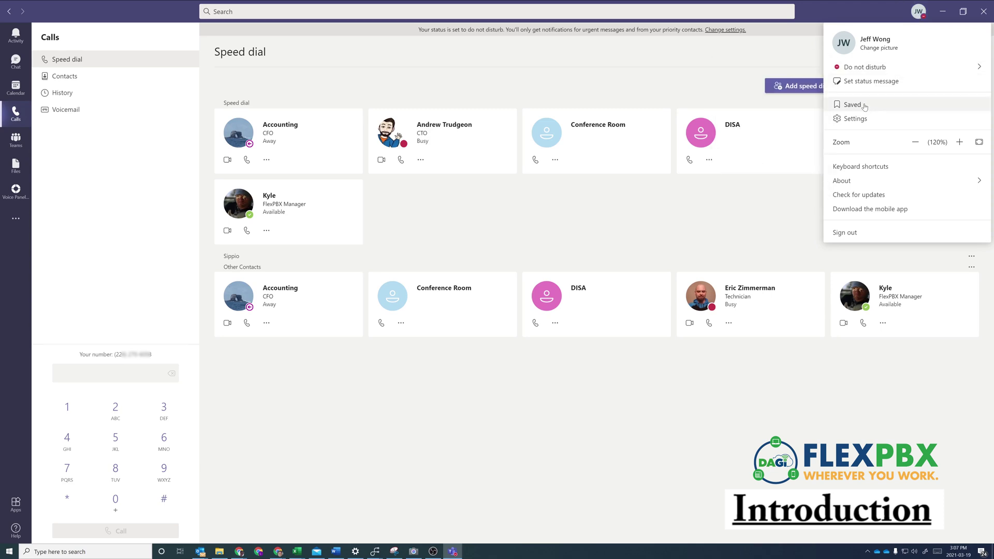
{"action": "left_click", "coordinate": [861, 106]}
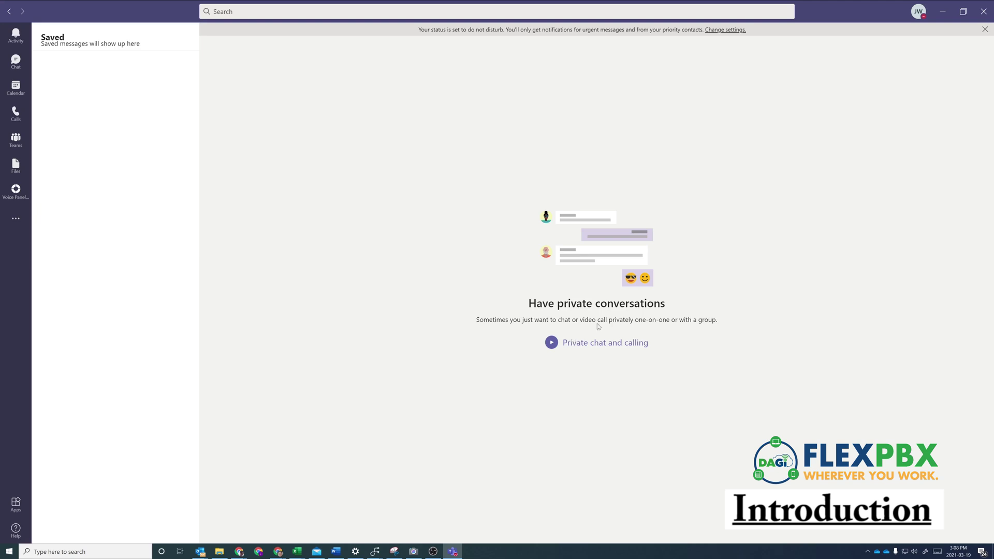
Try the interface zoom at 100% and 170%, and return it to 120%
{"action": "left_click", "coordinate": [919, 13]}
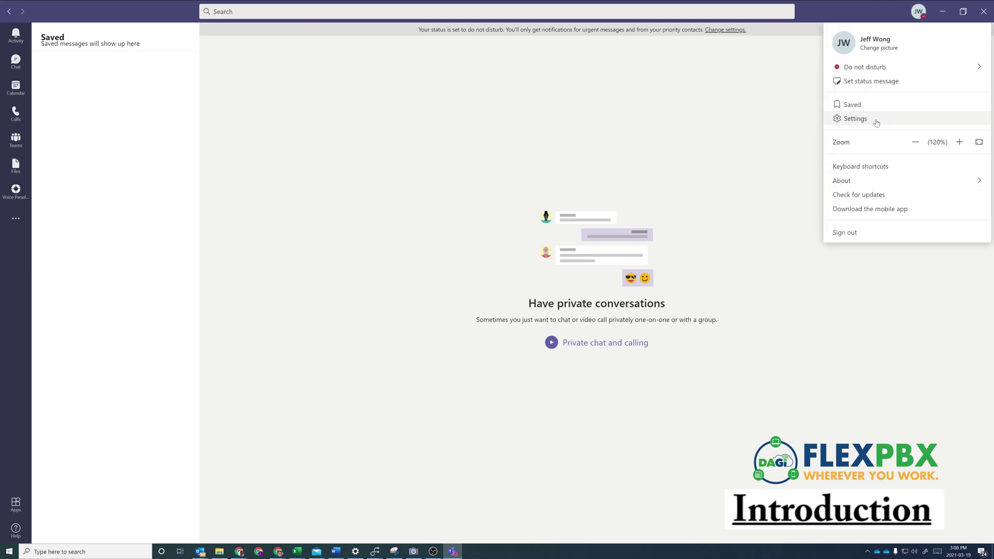
{"action": "left_click", "coordinate": [914, 142]}
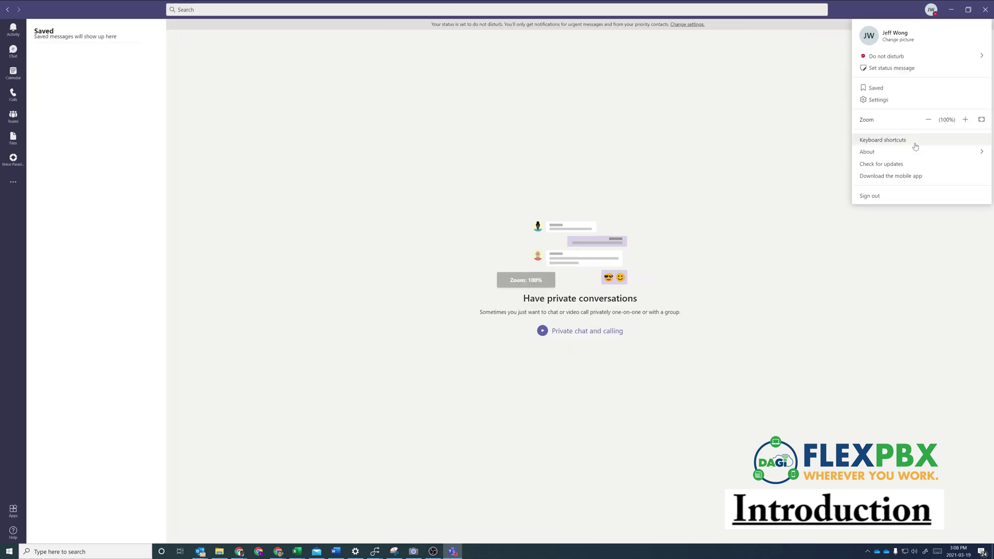
{"action": "left_click", "coordinate": [965, 119]}
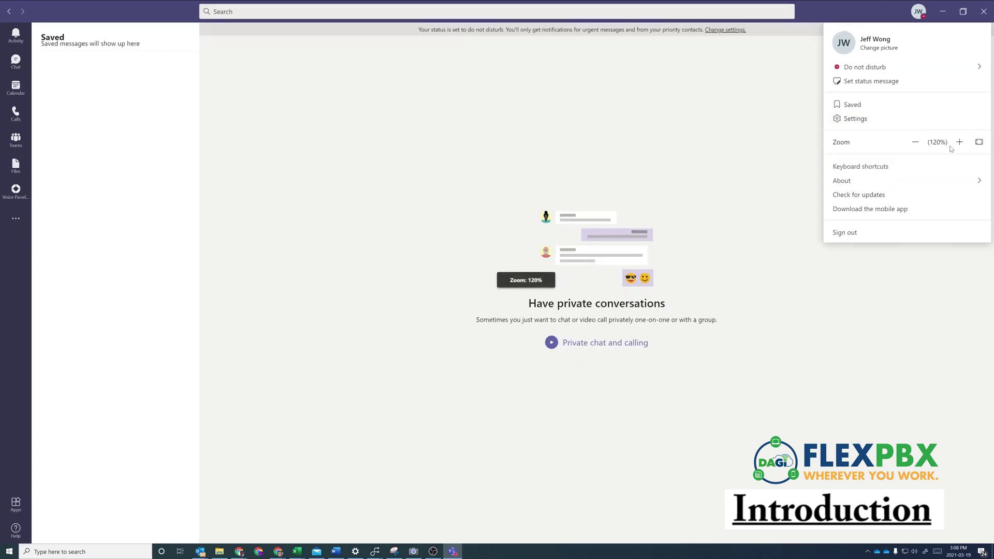
{"action": "left_click", "coordinate": [955, 147]}
{"action": "left_click", "coordinate": [952, 171]}
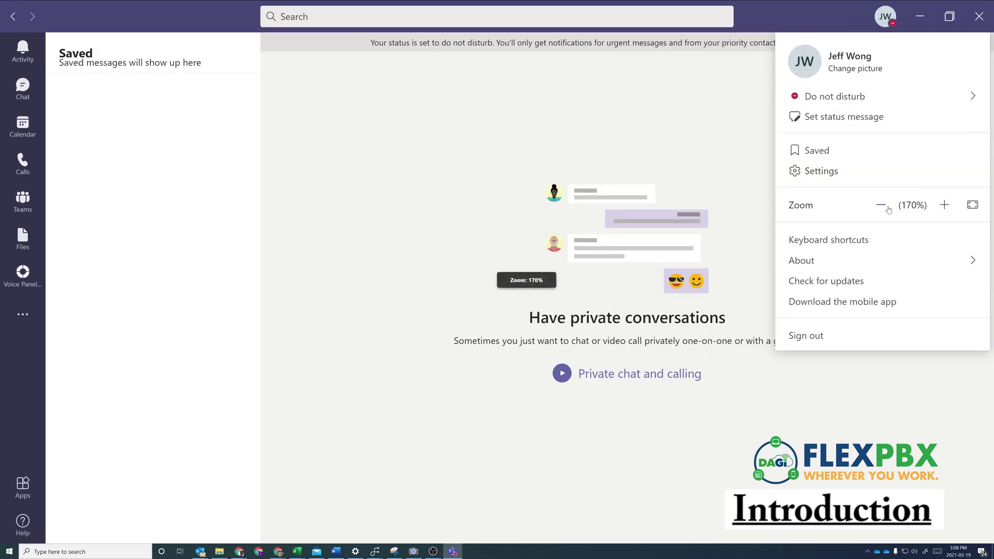
{"action": "left_click", "coordinate": [887, 206]}
{"action": "left_click", "coordinate": [898, 171]}
Show the overview of keyboard shortcuts and close it again
{"action": "mouse_move", "coordinate": [888, 179]}
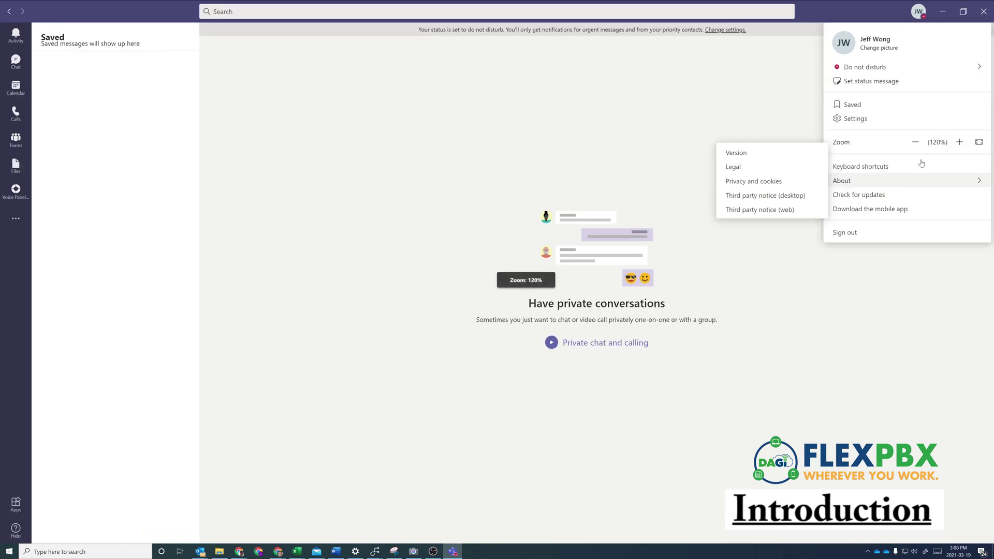
{"action": "left_click", "coordinate": [888, 173]}
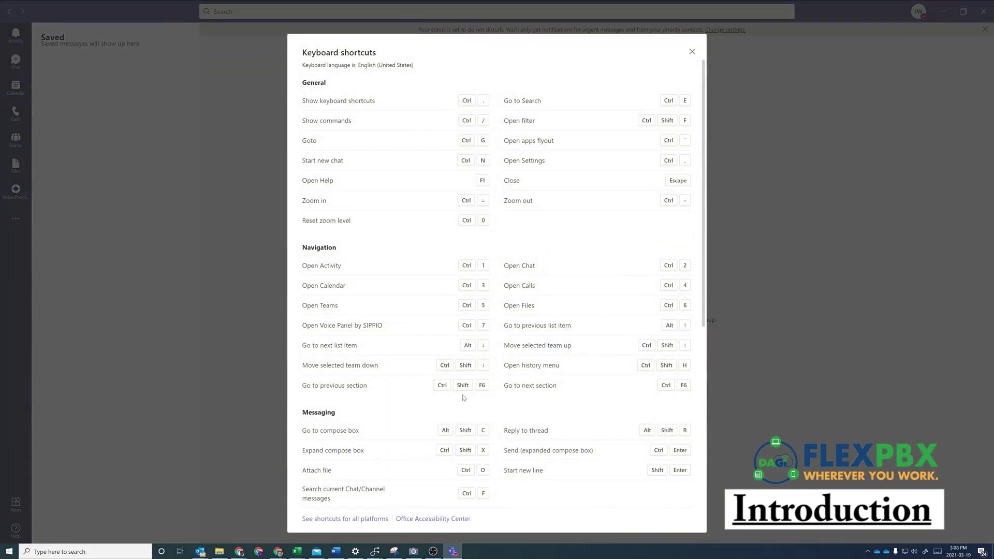
{"action": "left_click", "coordinate": [787, 247]}
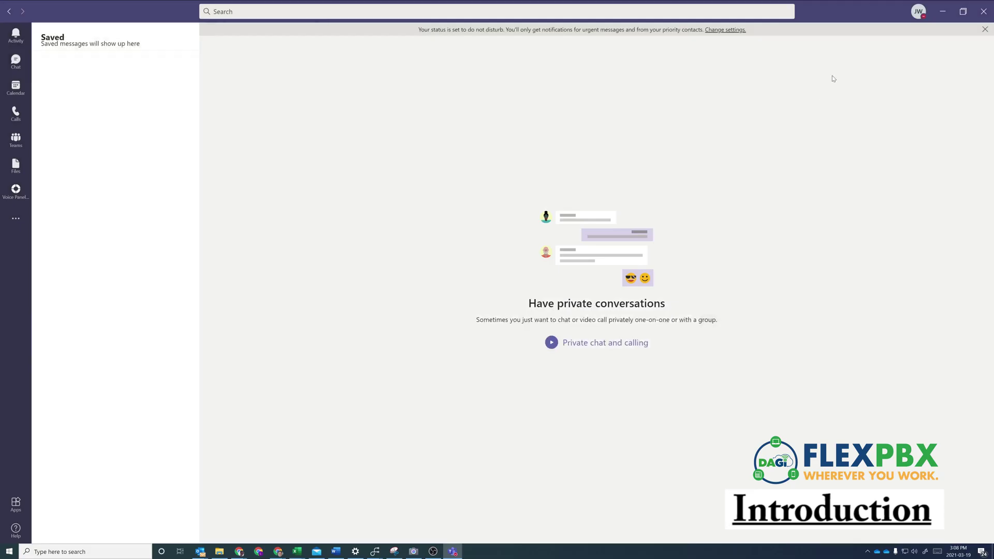
Set the status message "Currently Recording Videos", shown when people message the account and cleared after 1 hour
{"action": "left_click", "coordinate": [918, 11]}
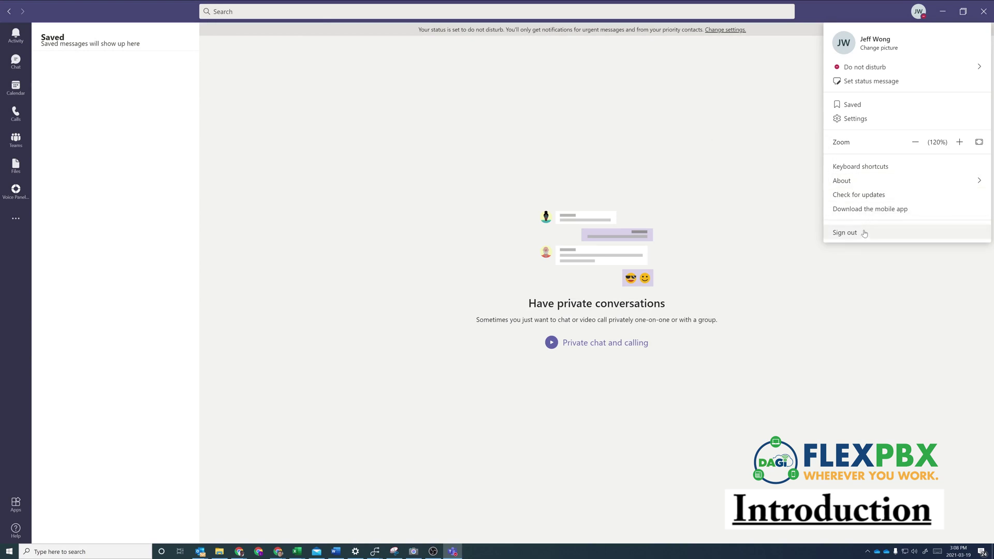
{"action": "left_click", "coordinate": [882, 82]}
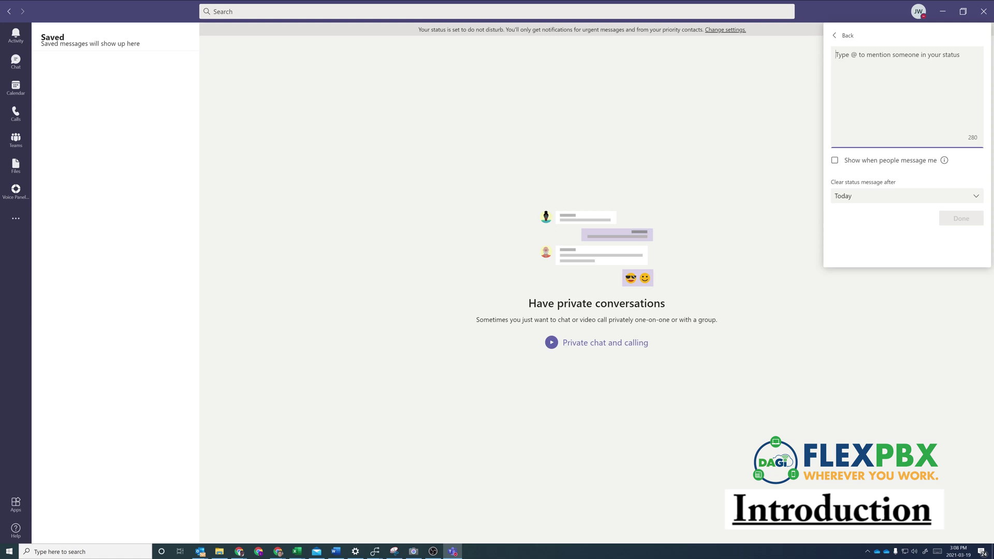
{"action": "type", "text": "Cur"}
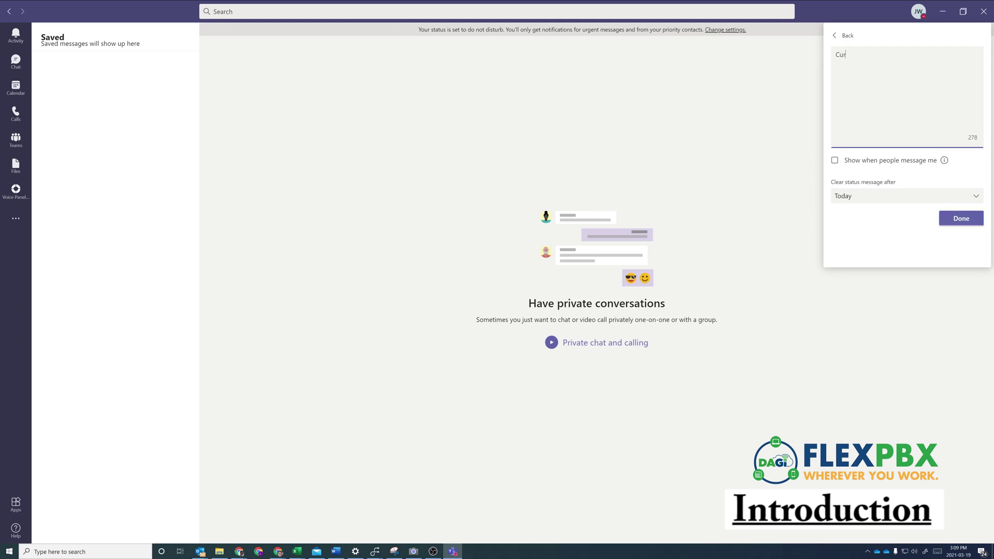
{"action": "type", "text": "rently Recording Videos"}
{"action": "left_click", "coordinate": [906, 164]}
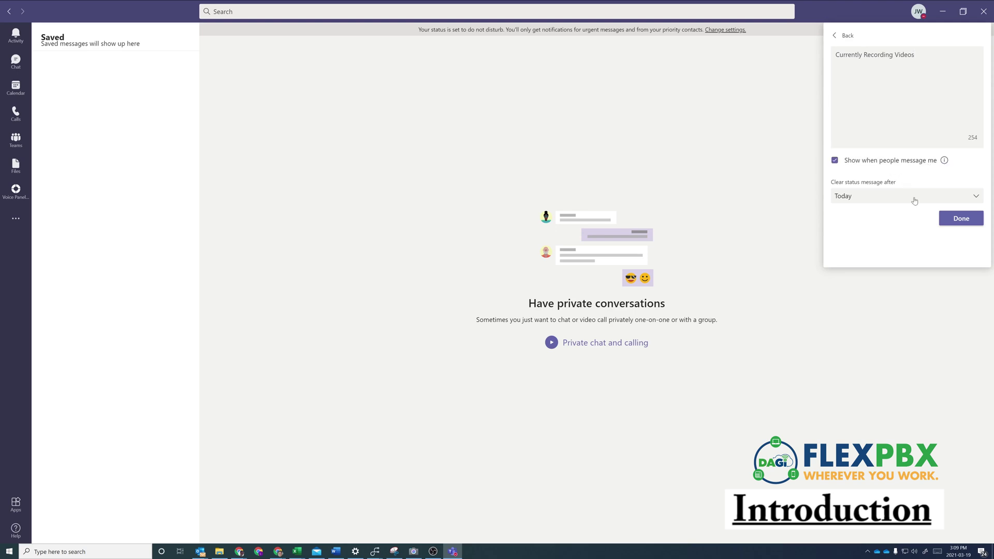
{"action": "left_click", "coordinate": [914, 54]}
{"action": "left_click", "coordinate": [872, 203]}
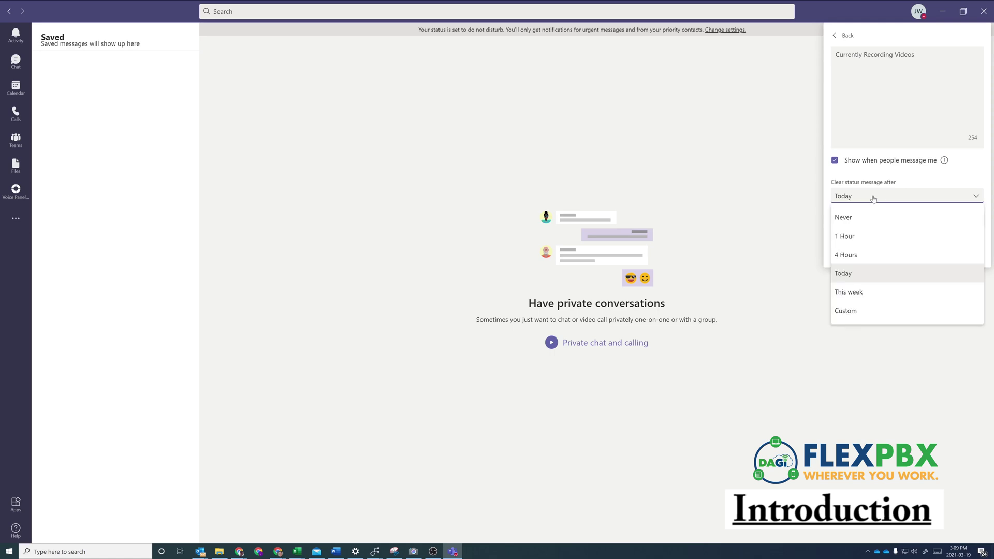
{"action": "left_click", "coordinate": [864, 235]}
{"action": "left_click", "coordinate": [960, 224]}
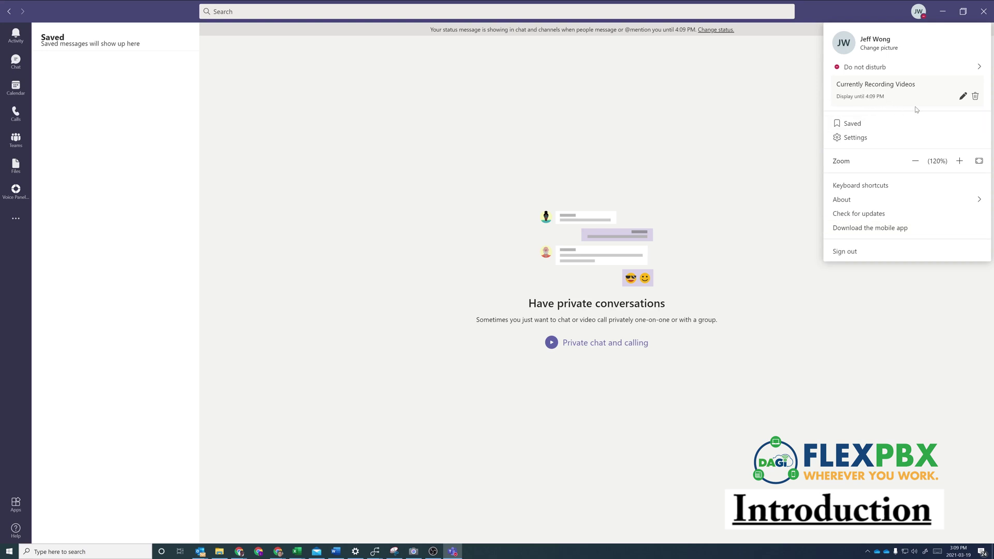
Open the application settings and review the General, Privacy and Notifications options
{"action": "left_click", "coordinate": [901, 141]}
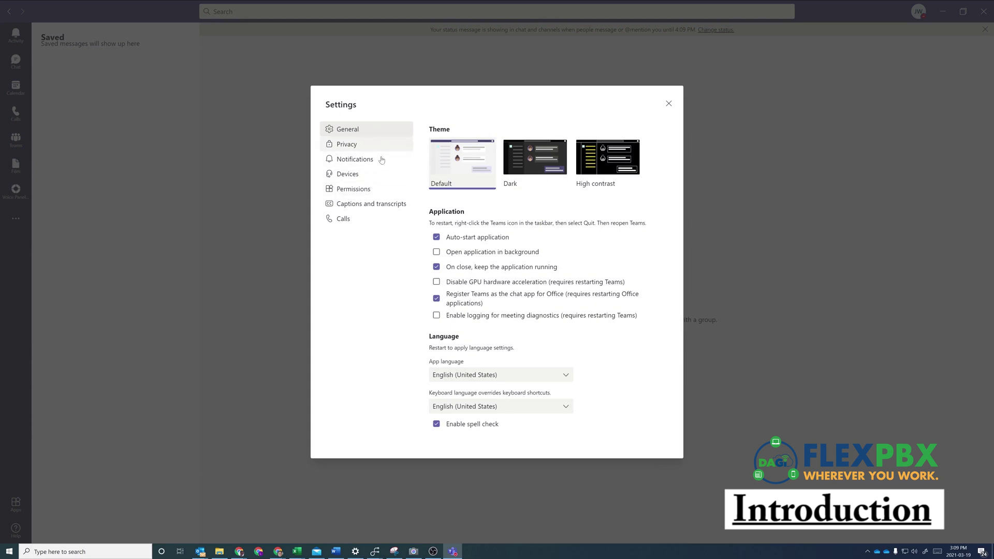
{"action": "scroll", "coordinate": [518, 237], "scroll_direction": "down", "scroll_amount": 3}
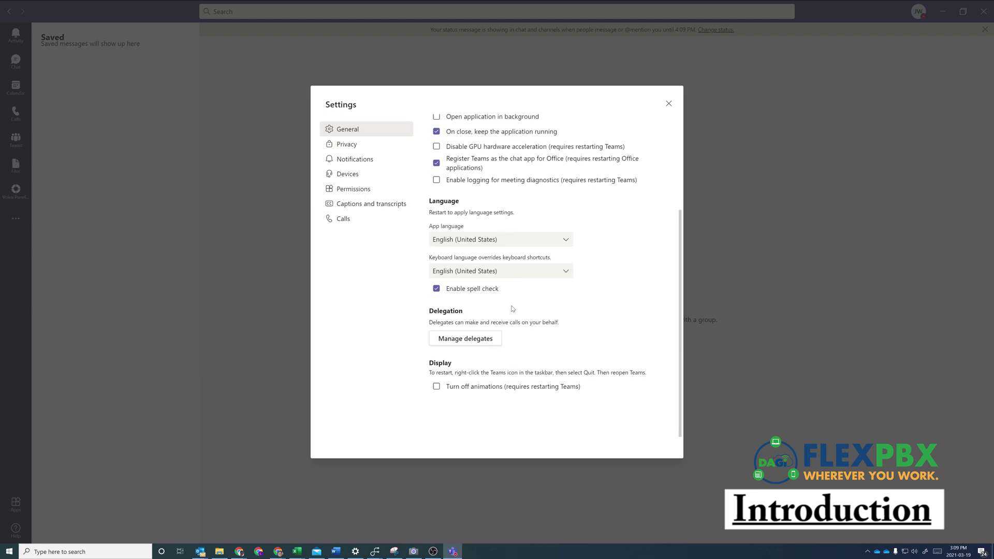
{"action": "scroll", "coordinate": [513, 237], "scroll_direction": "up", "scroll_amount": 3}
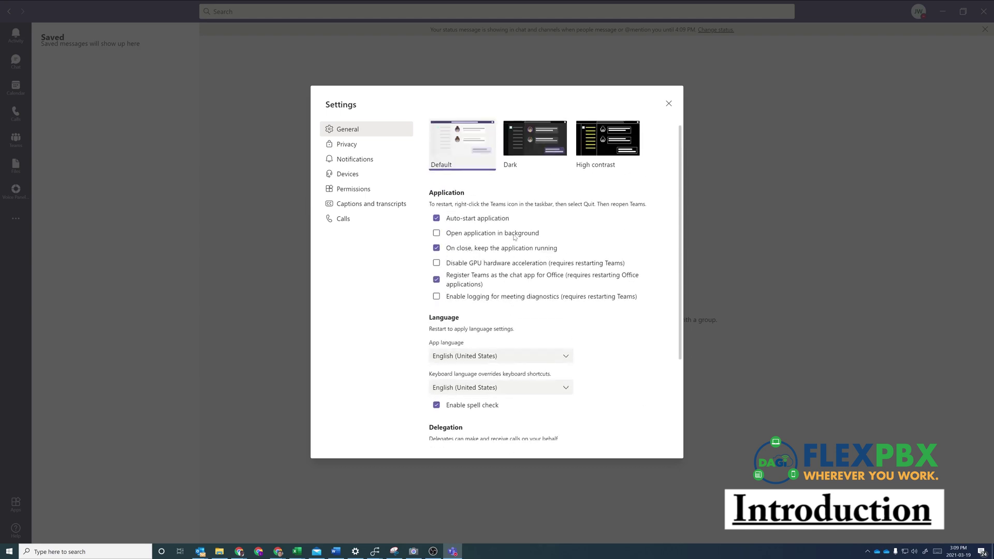
{"action": "left_click", "coordinate": [360, 148]}
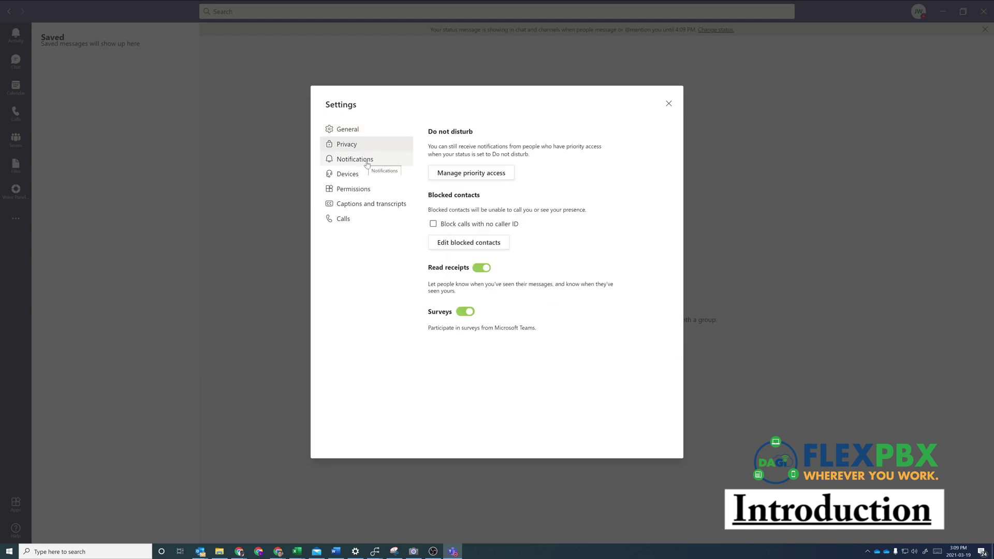
{"action": "left_click", "coordinate": [365, 162]}
{"action": "scroll", "coordinate": [559, 186], "scroll_direction": "down", "scroll_amount": 1}
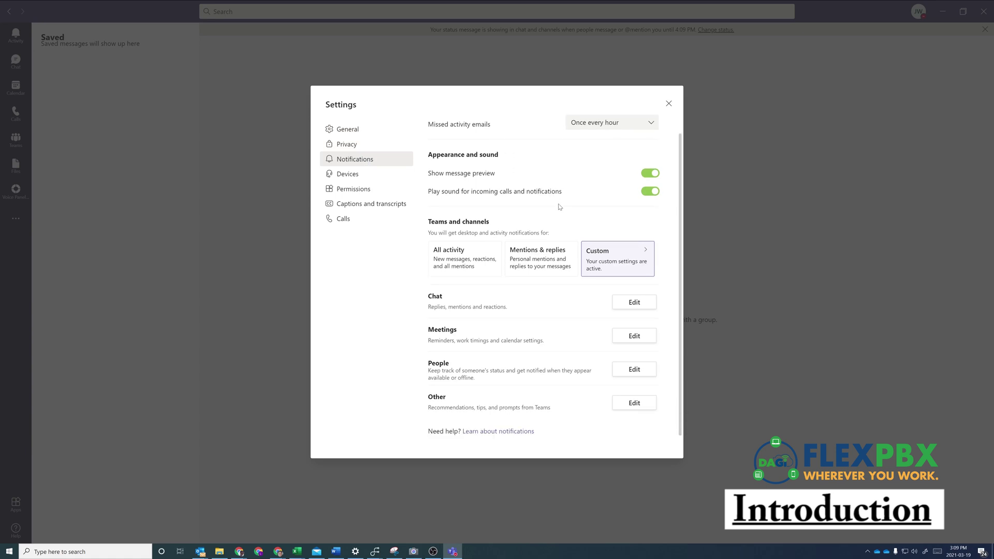
Review the Devices settings from the audio devices down to the camera preview
{"action": "left_click", "coordinate": [368, 175]}
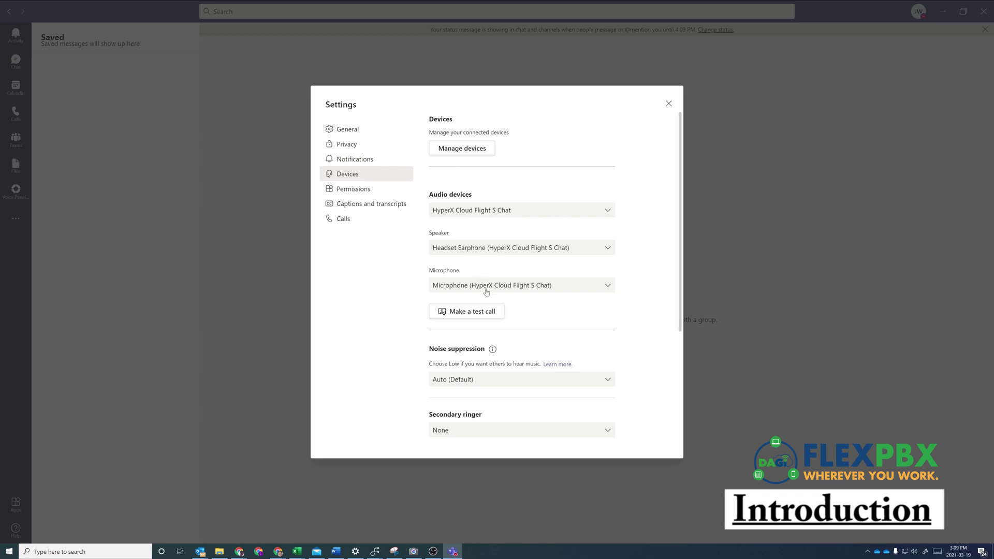
{"action": "scroll", "coordinate": [538, 319], "scroll_direction": "down", "scroll_amount": 2}
{"action": "scroll", "coordinate": [538, 318], "scroll_direction": "down", "scroll_amount": 2}
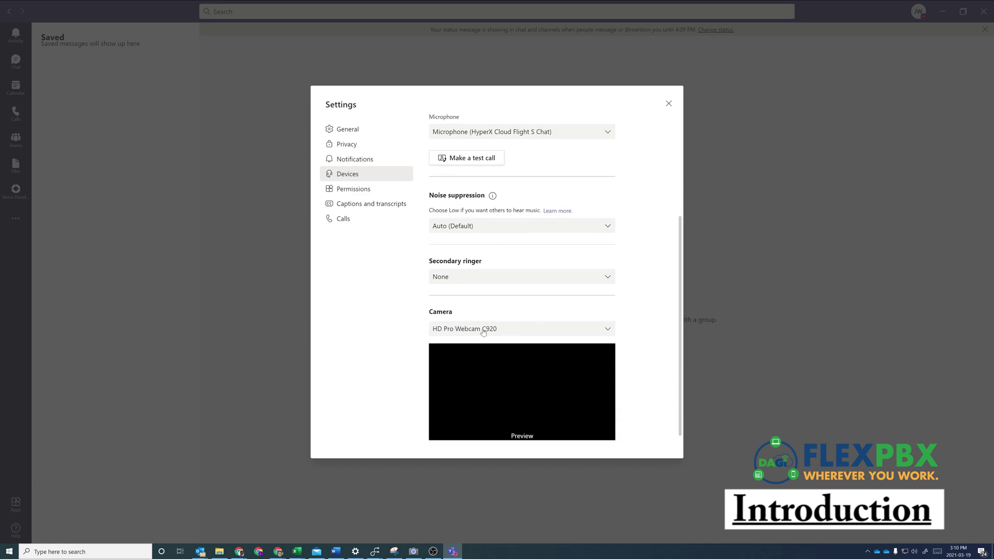
Review the Permissions, Captions and transcripts, and Calls settings
{"action": "left_click", "coordinate": [372, 195]}
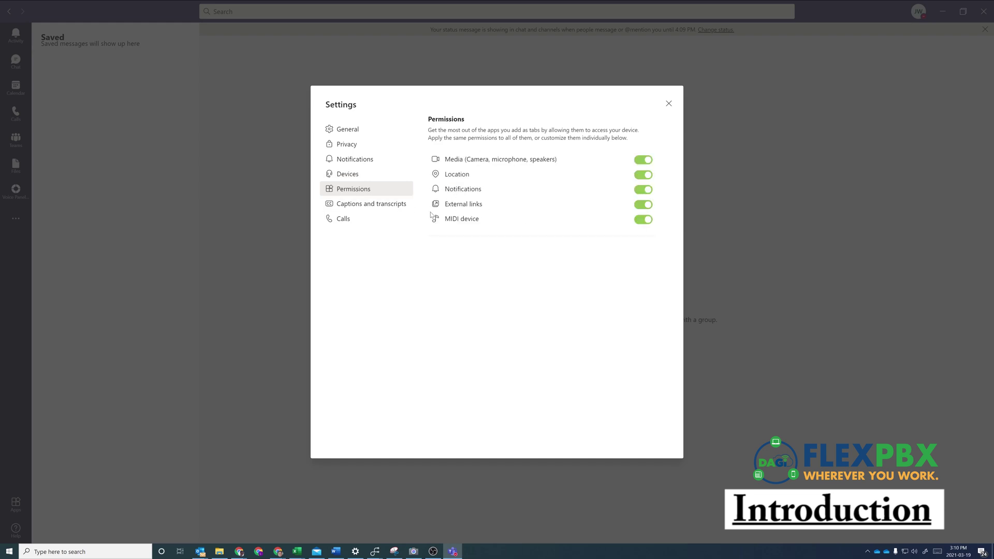
{"action": "left_click", "coordinate": [392, 207]}
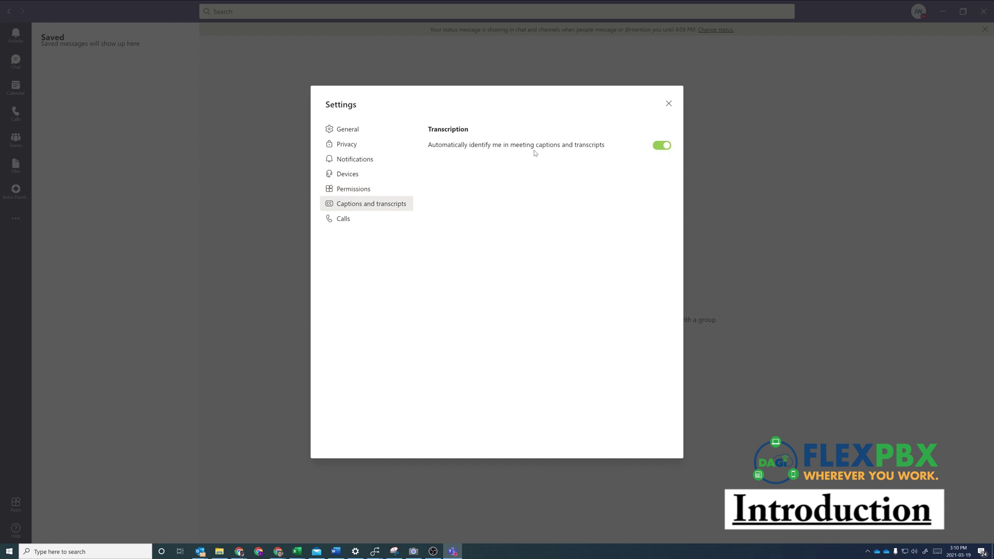
{"action": "left_click", "coordinate": [342, 219]}
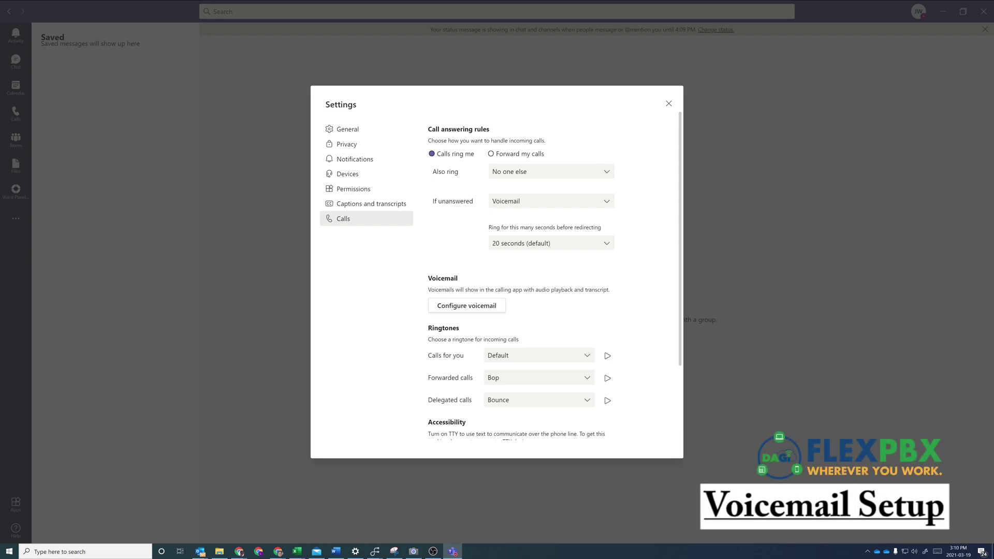
Open the voicemail configuration from the Calls settings and review the call answer rule options
{"action": "scroll", "coordinate": [555, 285], "scroll_direction": "down", "scroll_amount": 3}
{"action": "scroll", "coordinate": [555, 285], "scroll_direction": "up", "scroll_amount": 3}
{"action": "left_click", "coordinate": [475, 307]}
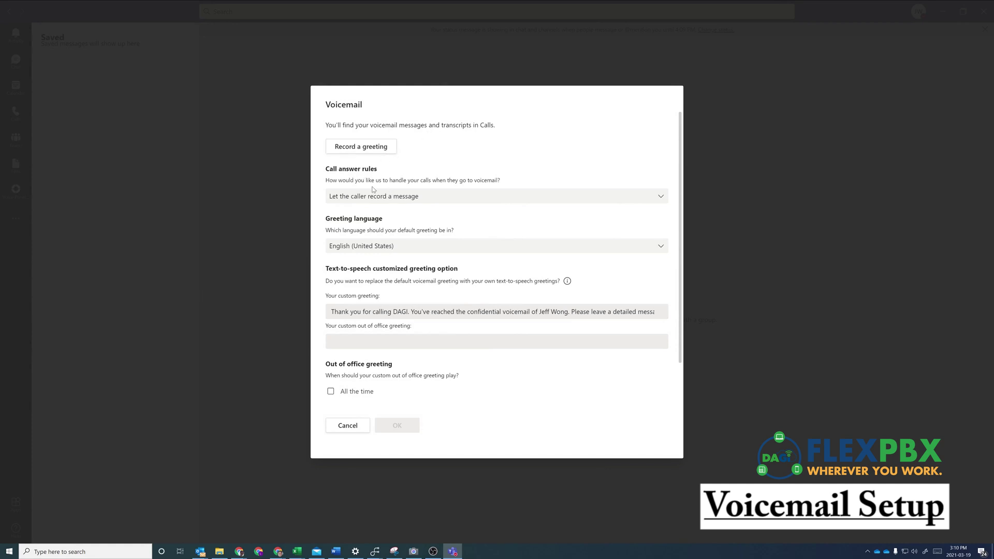
{"action": "left_click", "coordinate": [412, 199]}
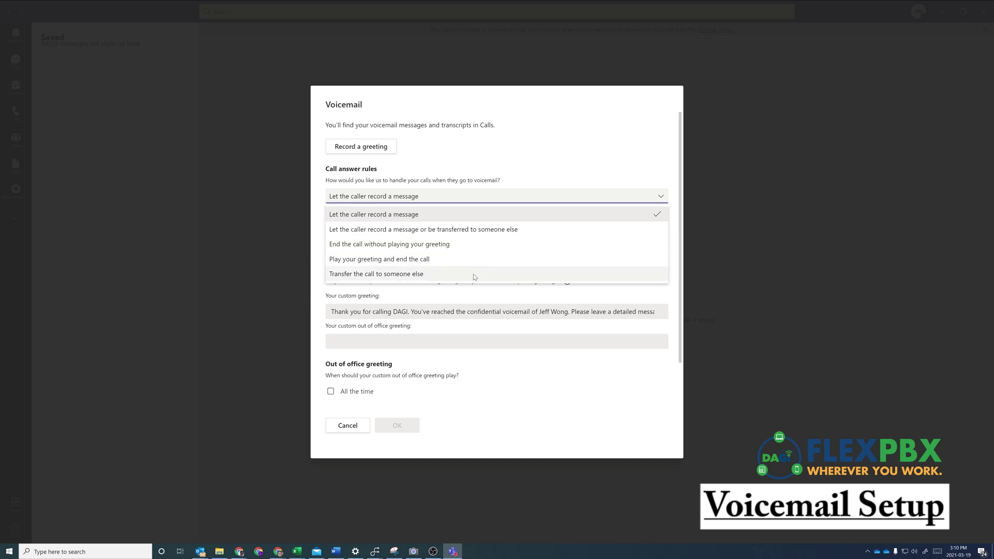
{"action": "scroll", "coordinate": [468, 259], "scroll_direction": "down", "scroll_amount": 1}
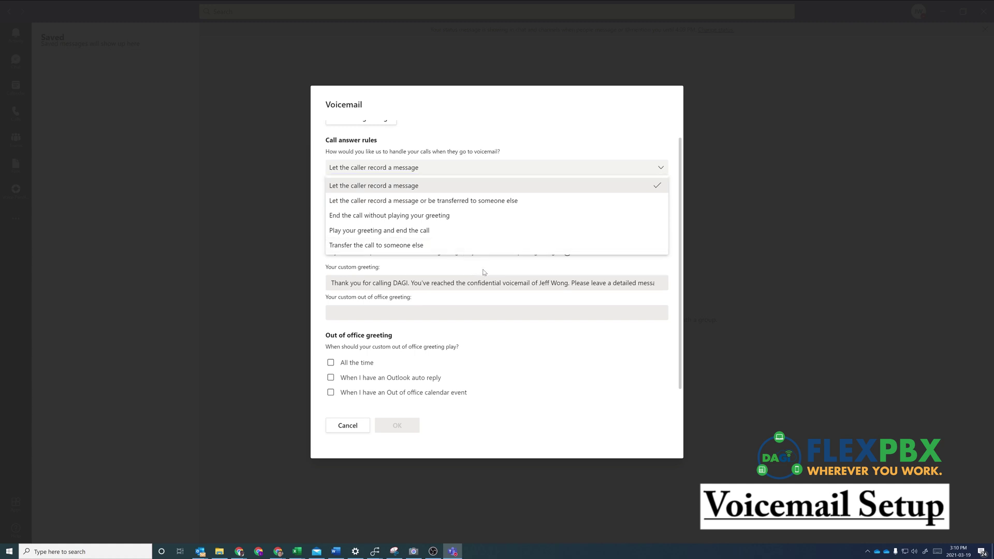
{"action": "left_click", "coordinate": [483, 271]}
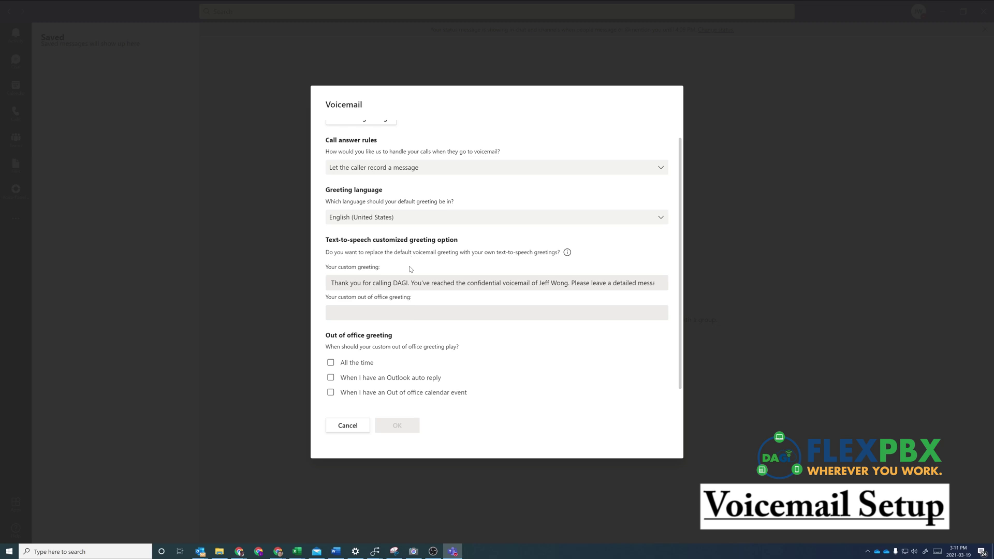
Review the text-to-speech custom greeting and the out of office greeting options in the voicemail configuration
{"action": "left_click", "coordinate": [420, 283]}
{"action": "double_click", "coordinate": [421, 282]}
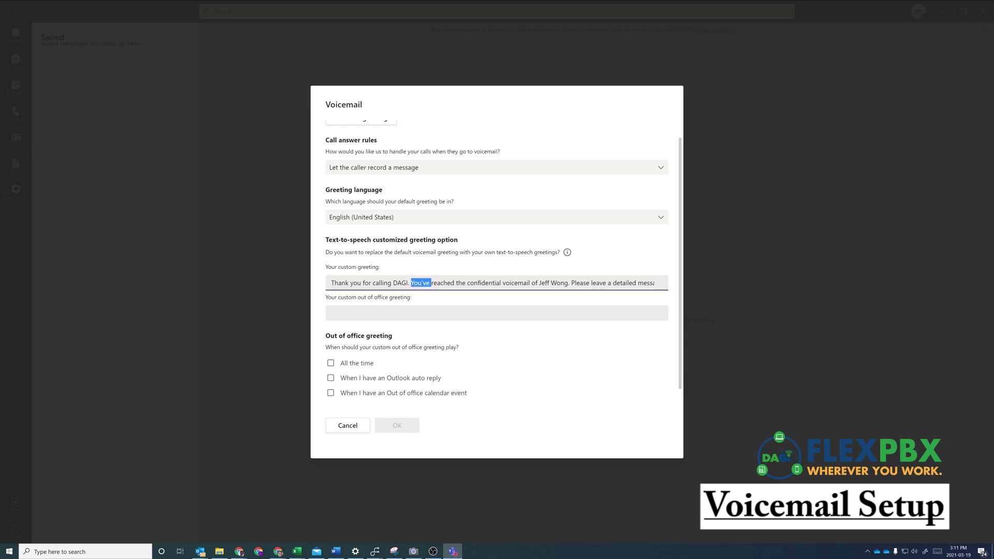
{"action": "double_click", "coordinate": [442, 282]}
{"action": "triple_click", "coordinate": [443, 282]}
{"action": "left_click", "coordinate": [435, 267]}
{"action": "mouse_move", "coordinate": [568, 259]}
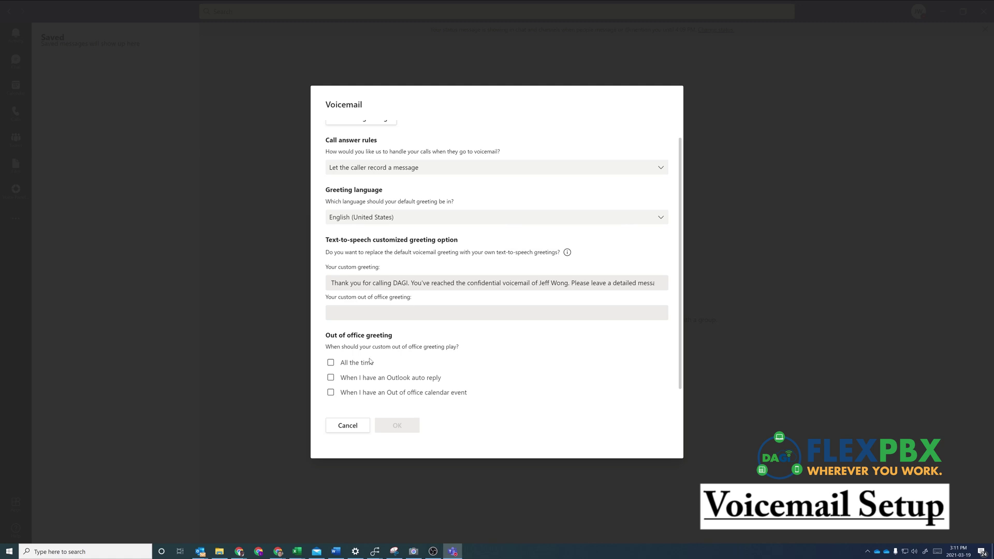
{"action": "left_click_drag", "start_coordinate": [340, 336], "coordinate": [383, 346]}
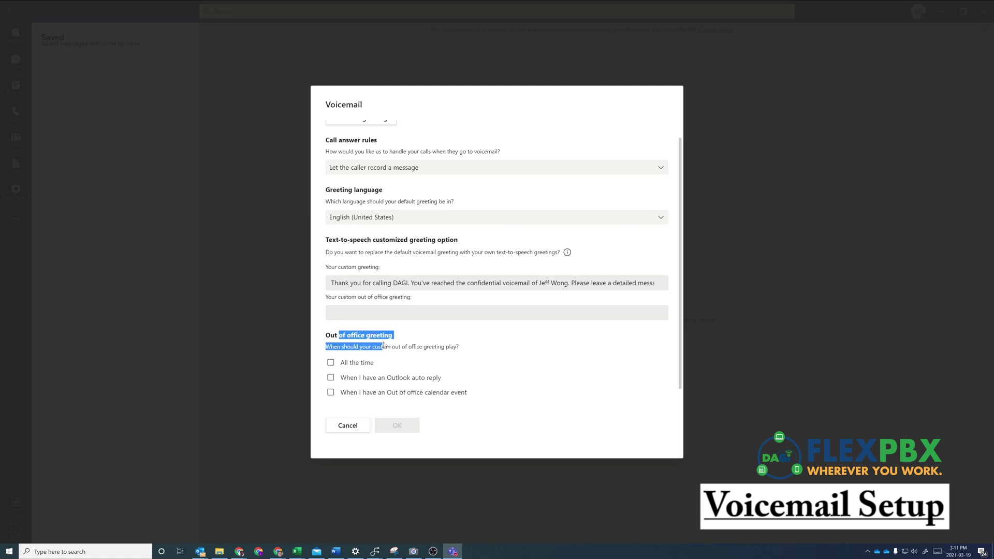
{"action": "left_click", "coordinate": [384, 346]}
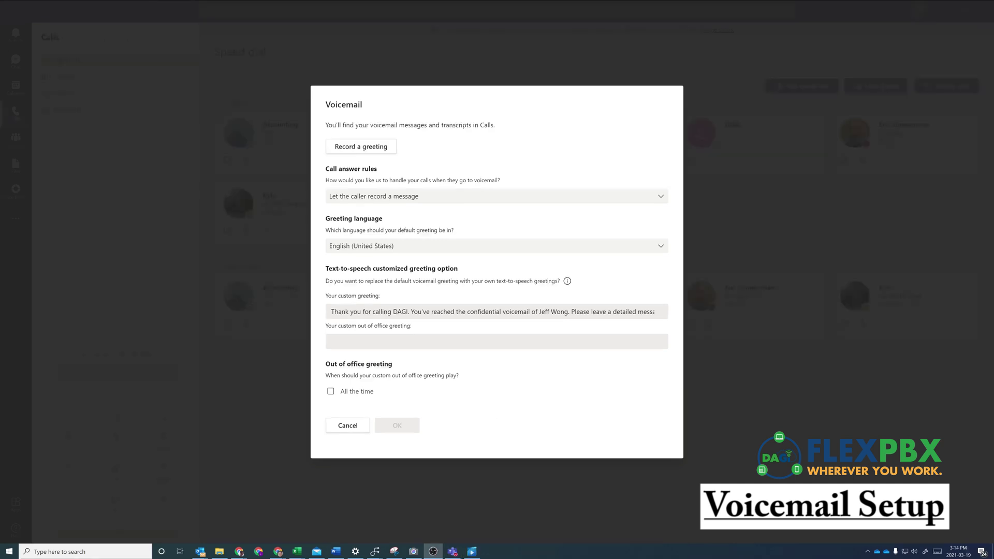
Start the Record a greeting call to voicemail and leave the call at the end
{"action": "left_click", "coordinate": [369, 150]}
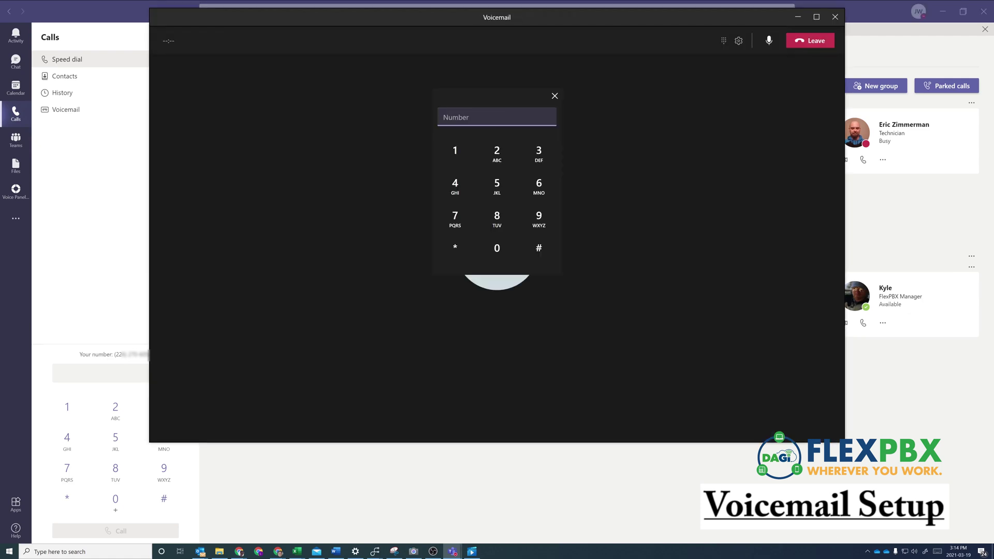
{"action": "key", "text": "alt+Tab"}
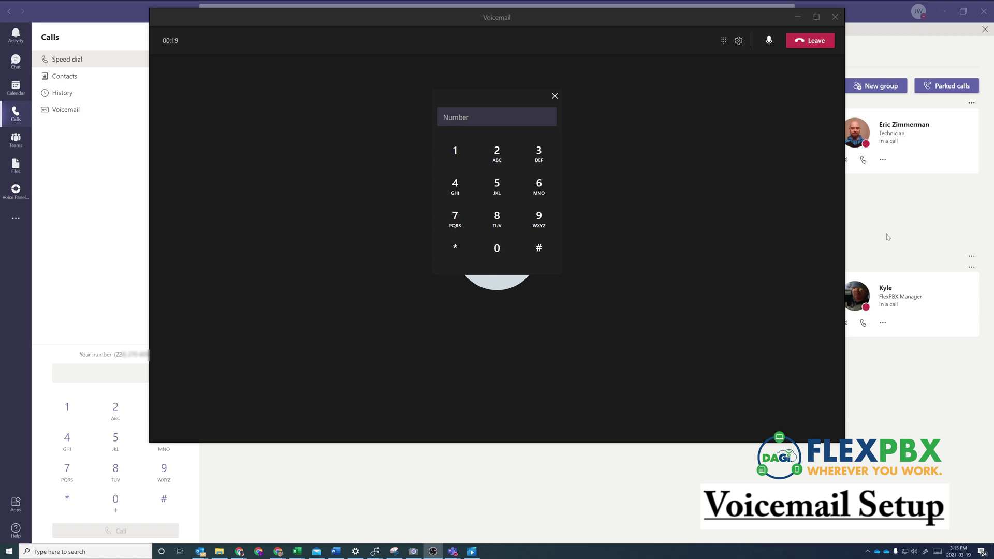
{"action": "left_click", "coordinate": [811, 42]}
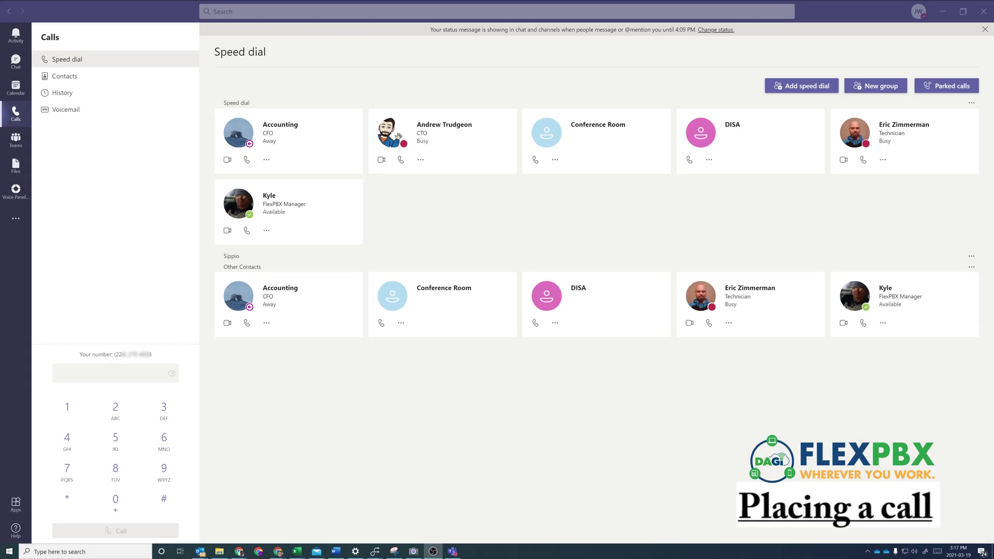
Open the Calls view and enter a ten-digit phone number on the dial pad
{"action": "left_click", "coordinate": [12, 124]}
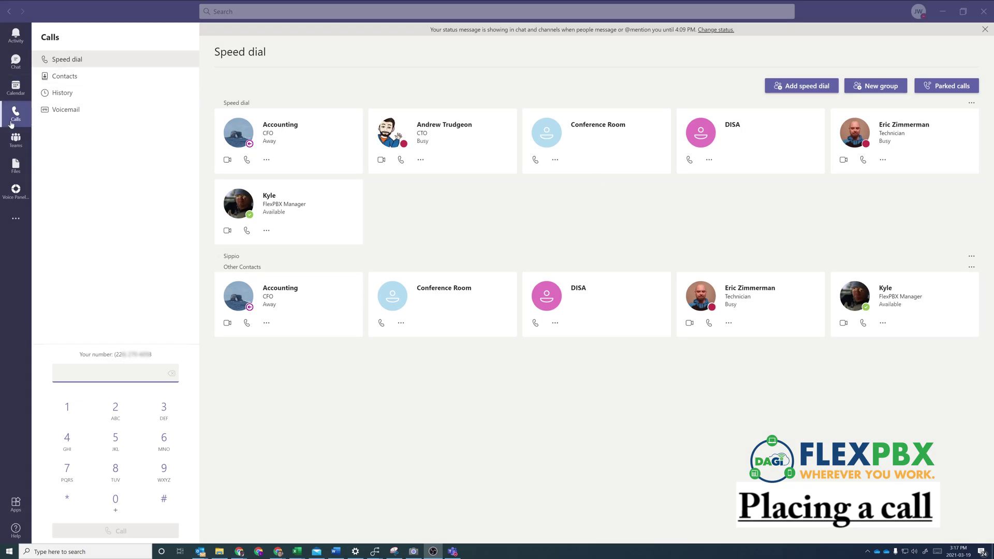
{"action": "left_click", "coordinate": [130, 381]}
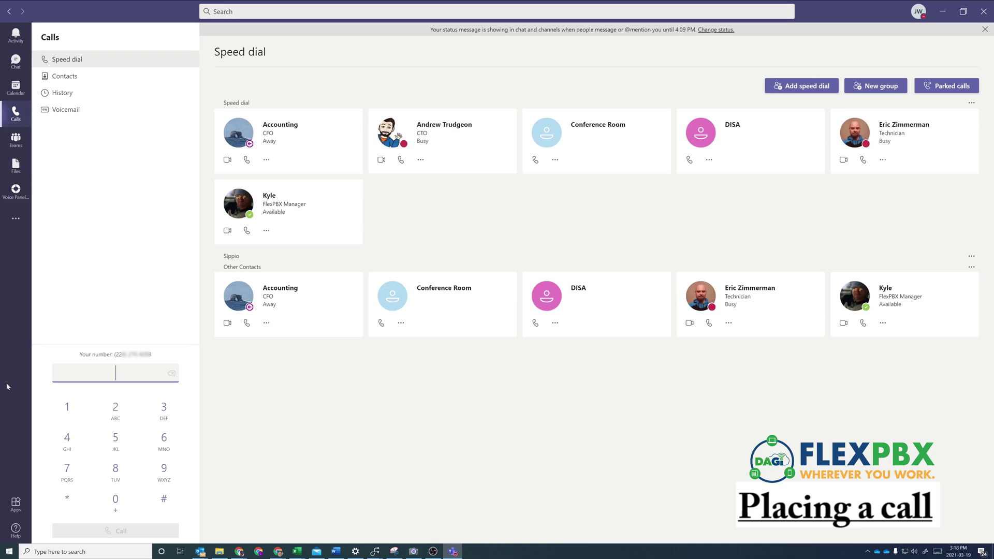
{"action": "left_click", "coordinate": [115, 440]}
{"action": "left_click", "coordinate": [65, 416]}
{"action": "left_click", "coordinate": [164, 468]}
{"action": "left_click", "coordinate": [116, 439]}
{"action": "left_click", "coordinate": [116, 440]}
{"action": "left_click", "coordinate": [116, 440]}
{"action": "left_click", "coordinate": [116, 440]}
{"action": "left_click", "coordinate": [126, 448]}
{"action": "left_click", "coordinate": [127, 449]}
{"action": "left_click", "coordinate": [126, 448]}
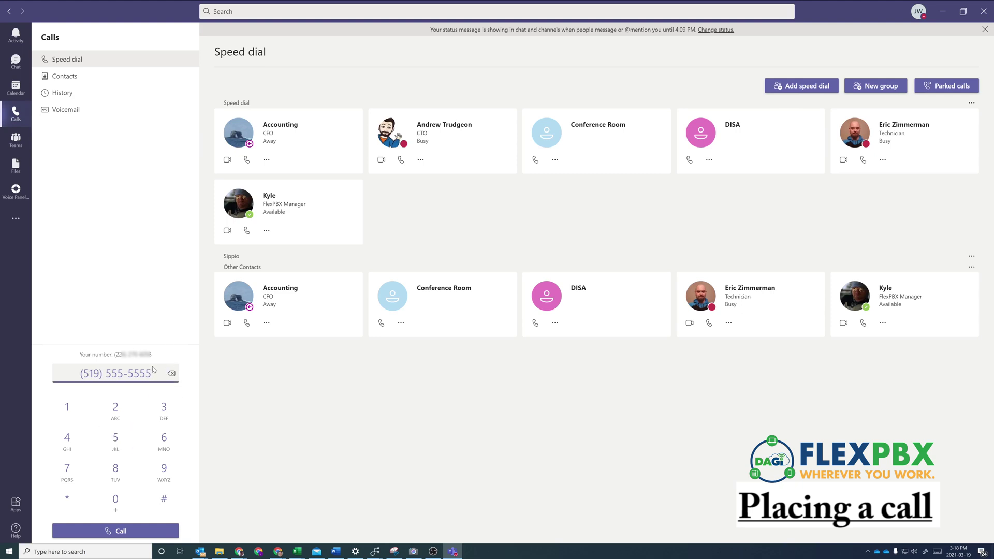
{"action": "left_click", "coordinate": [126, 534]}
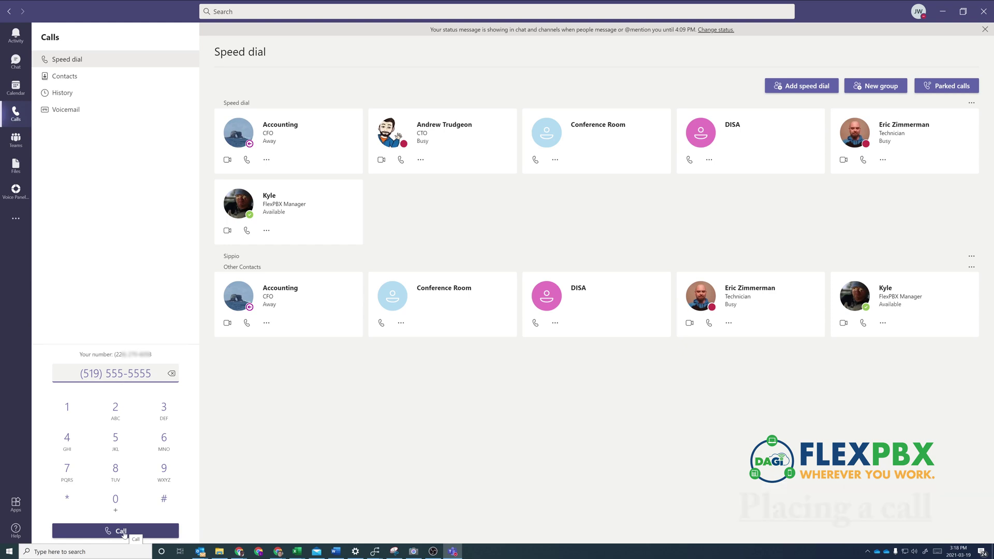
{"action": "left_click", "coordinate": [87, 374]}
{"action": "left_click", "coordinate": [86, 373]}
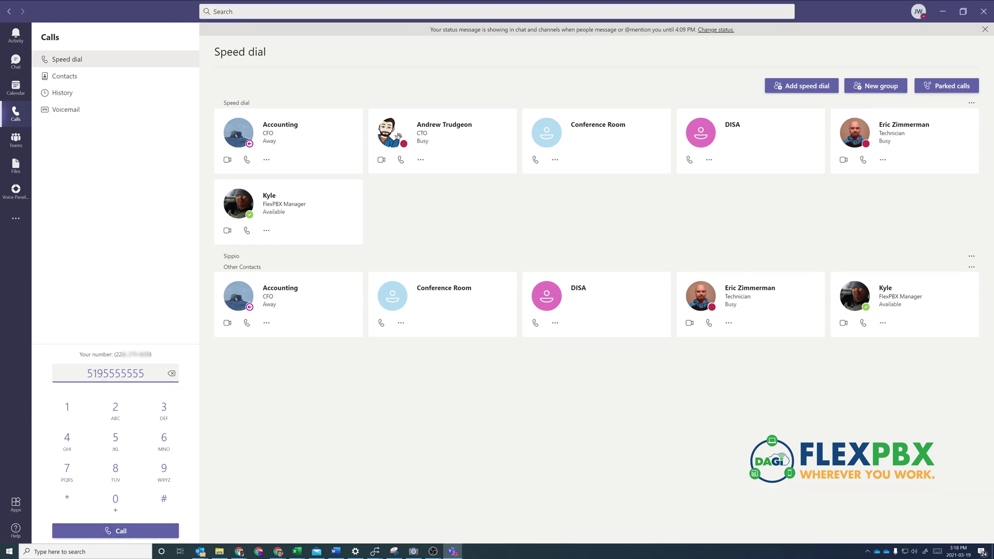
{"action": "left_click_drag", "start_coordinate": [87, 373], "coordinate": [144, 373]}
{"action": "left_click", "coordinate": [87, 373]}
{"action": "left_click", "coordinate": [87, 374]}
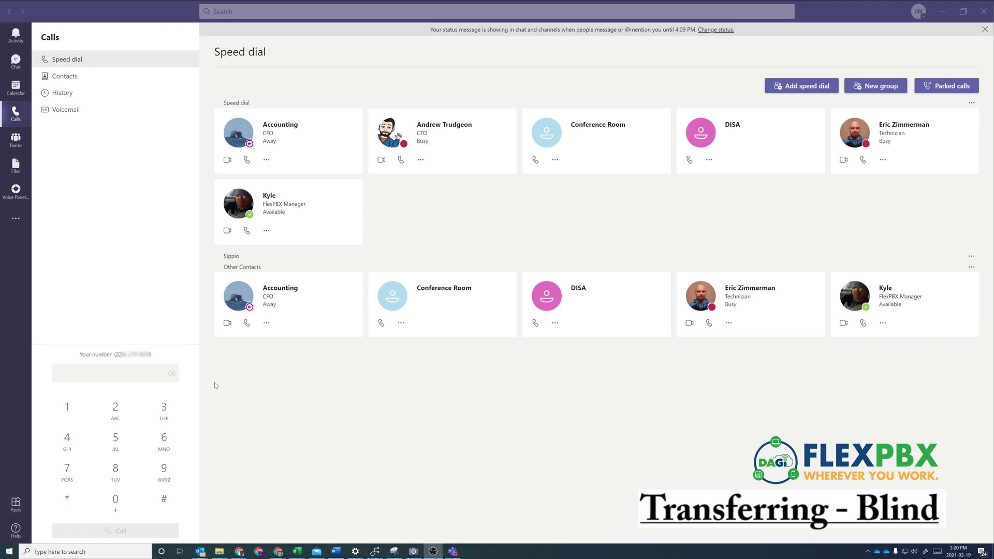
Enter the phone number to reach in the dial field and place the call
{"action": "left_click", "coordinate": [141, 378]}
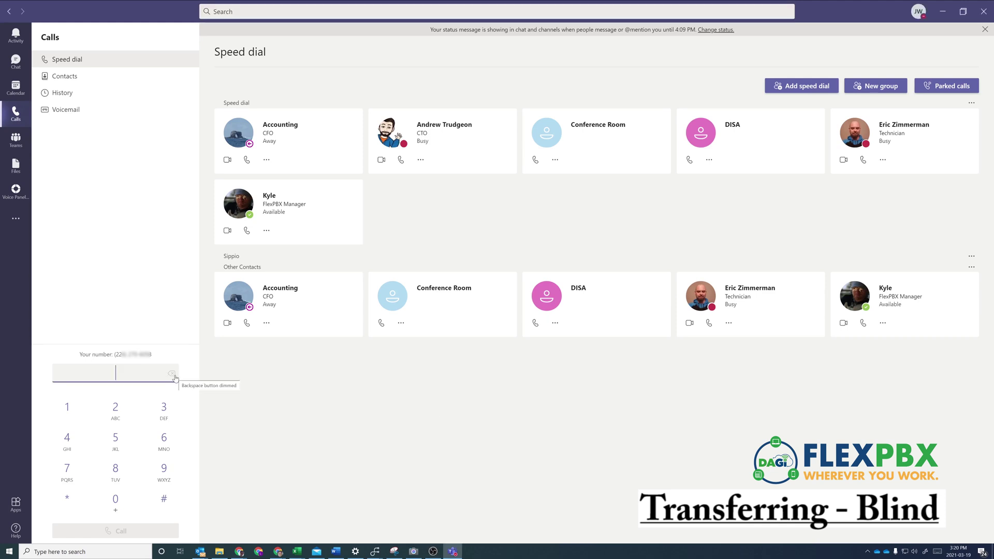
{"action": "type", "text": "226555123400"}
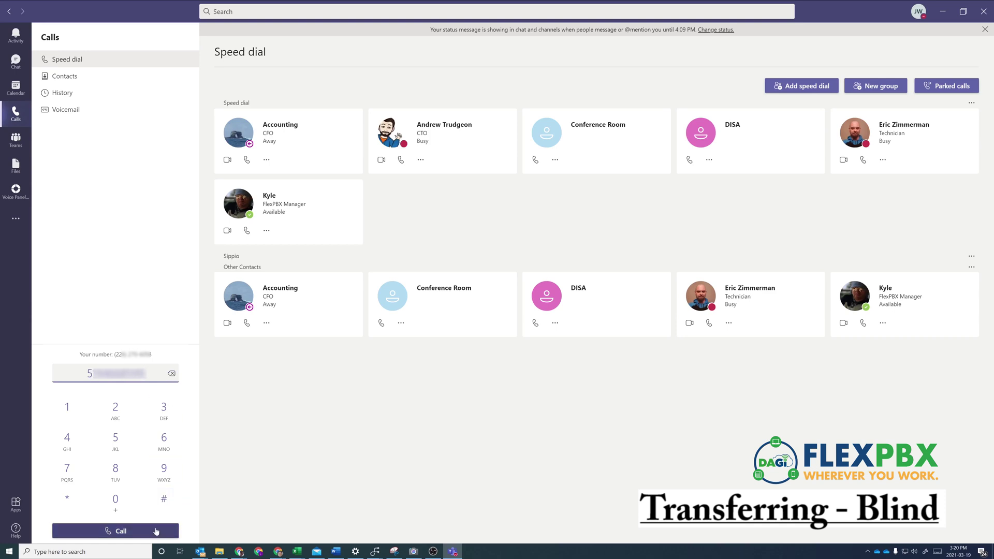
{"action": "left_click", "coordinate": [168, 532]}
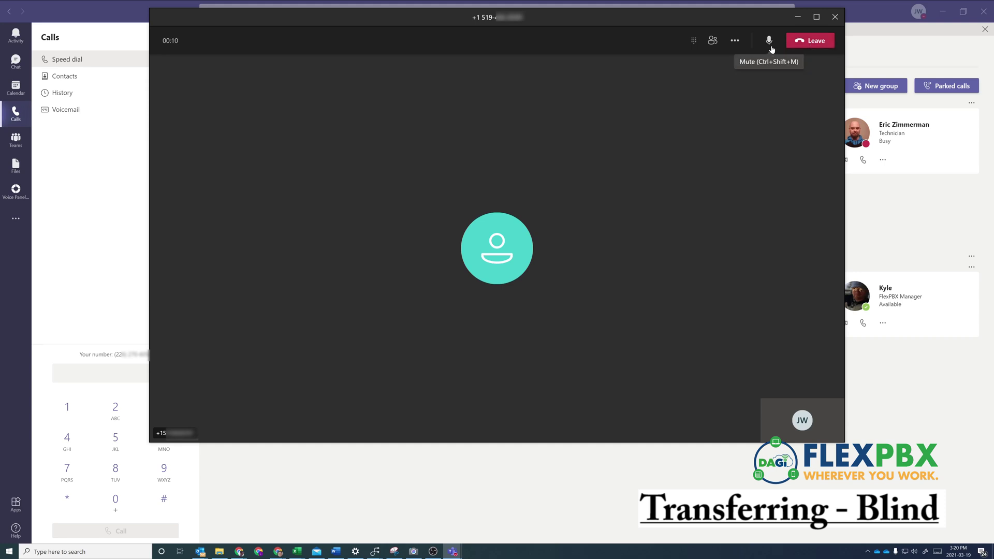
View the participants list and the in-call dial pad of the active call, closing each one again
{"action": "left_click", "coordinate": [718, 46]}
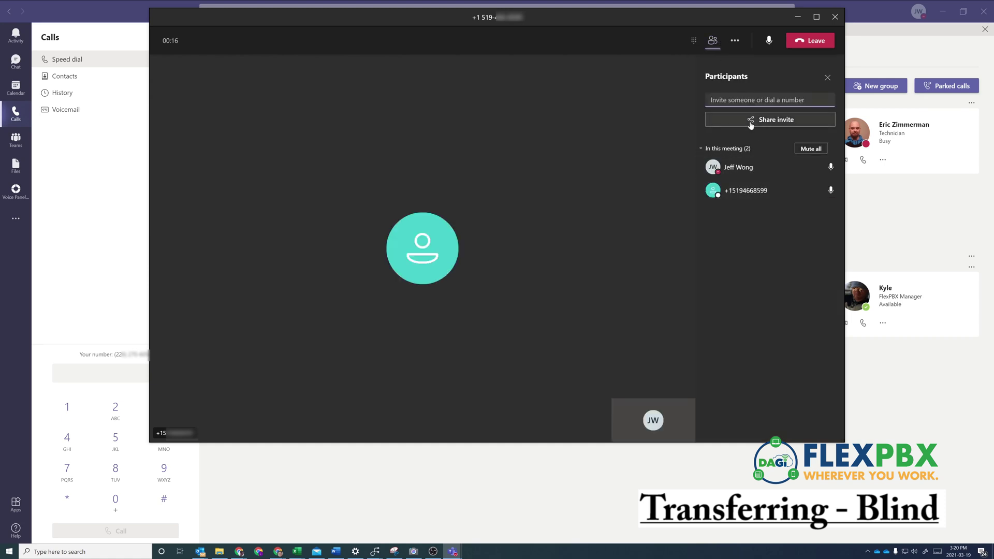
{"action": "left_click", "coordinate": [713, 41]}
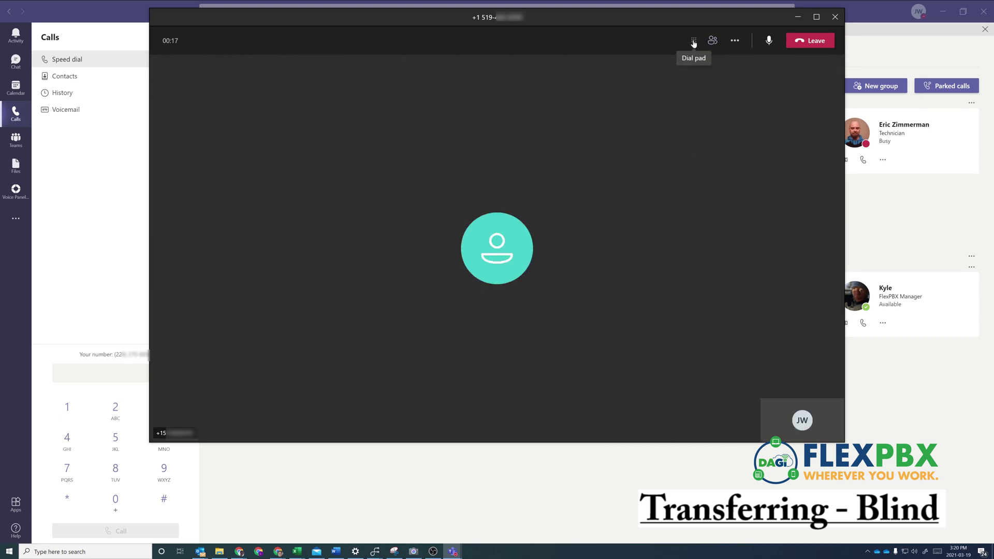
{"action": "left_click", "coordinate": [693, 42]}
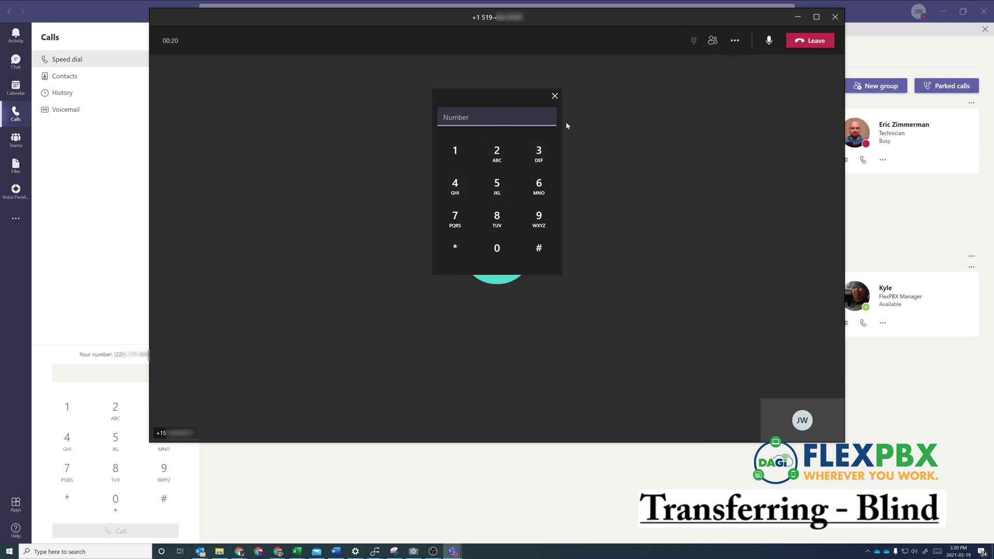
{"action": "left_click", "coordinate": [553, 98]}
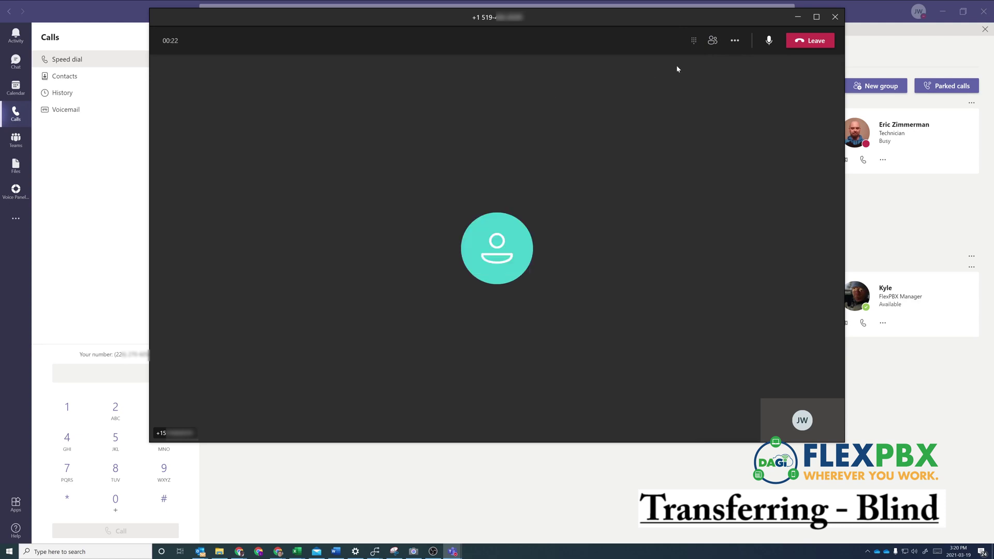
Start a blind transfer of the active call, search for a colleague as recipient, and clear the entry
{"action": "left_click", "coordinate": [735, 44]}
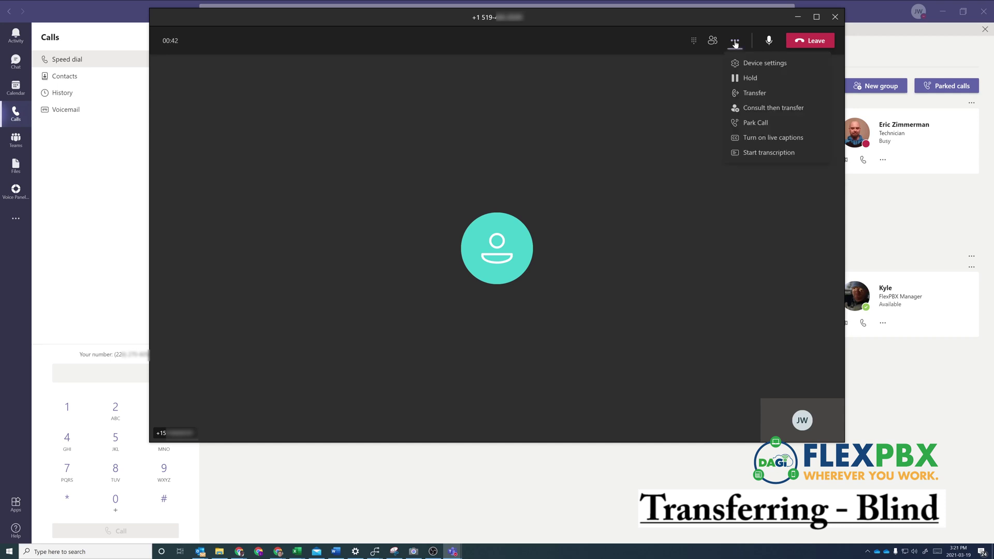
{"action": "left_click", "coordinate": [751, 95]}
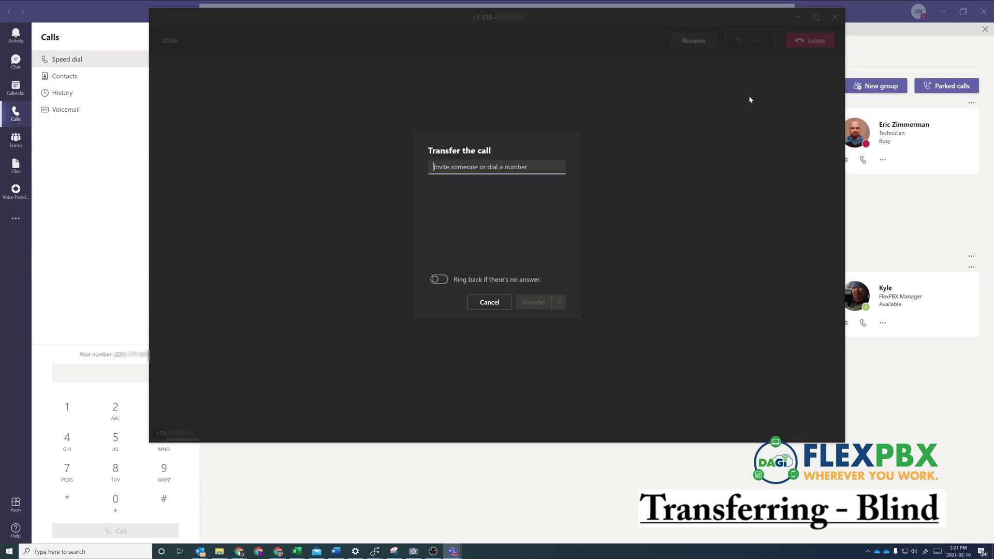
{"action": "left_click", "coordinate": [460, 168]}
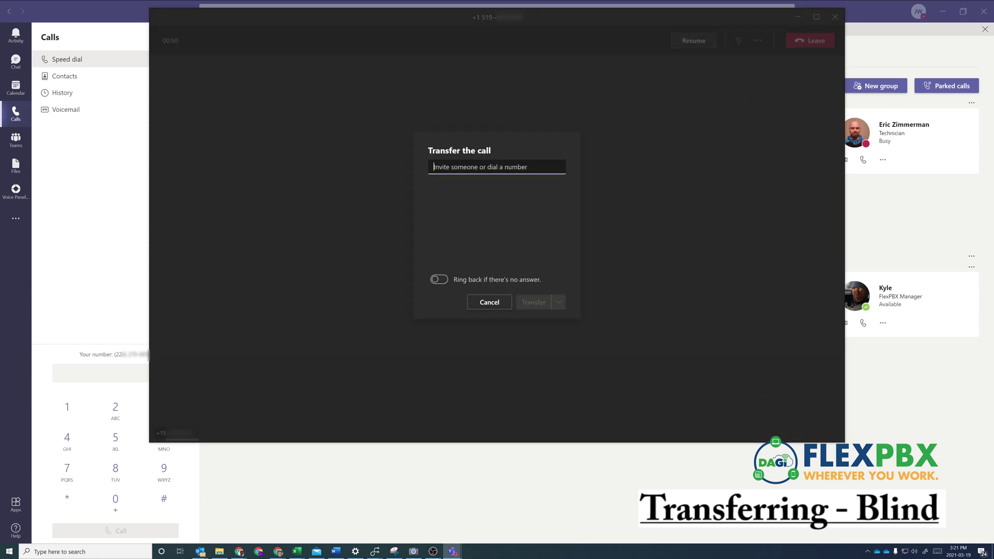
{"action": "type", "text": "andrew"}
{"action": "key", "text": "BackSpace"}
{"action": "key", "text": "BackSpace"}
{"action": "key", "text": "BackSpace"}
{"action": "key", "text": "BackSpace"}
{"action": "key", "text": "BackSpace"}
{"action": "key", "text": "BackSpace"}
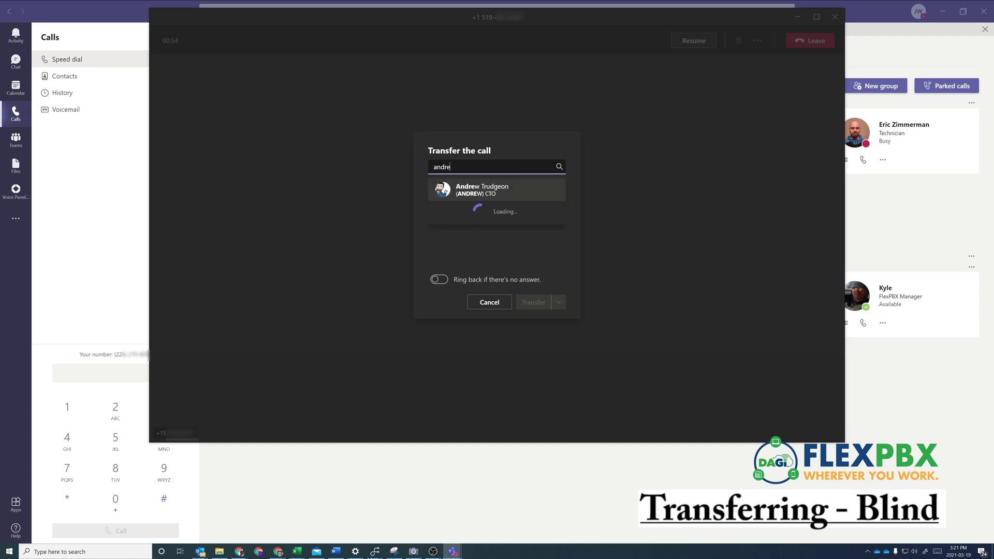
Try a phone number as the transfer recipient, then cancel the transfer and resume the held call
{"action": "type", "text": "51955"}
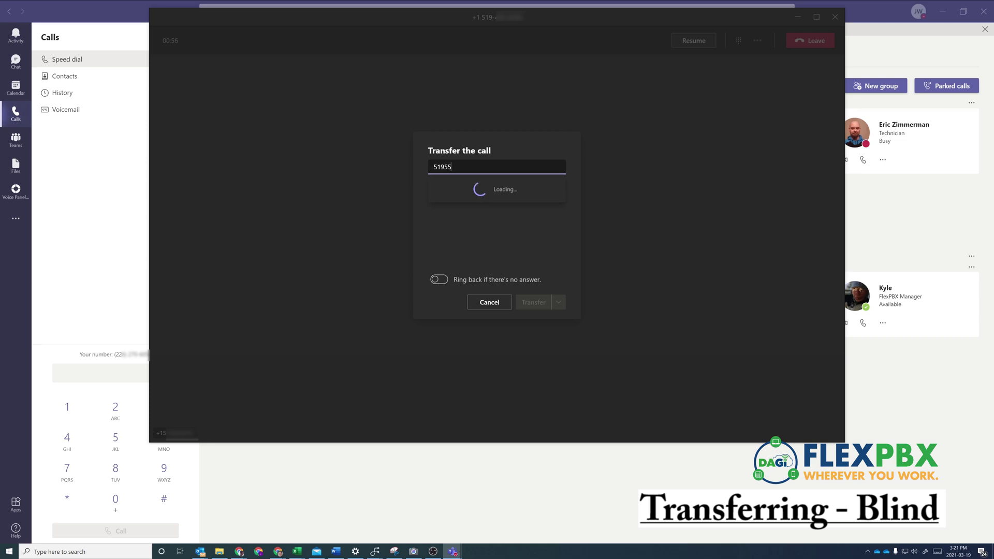
{"action": "type", "text": "5555"}
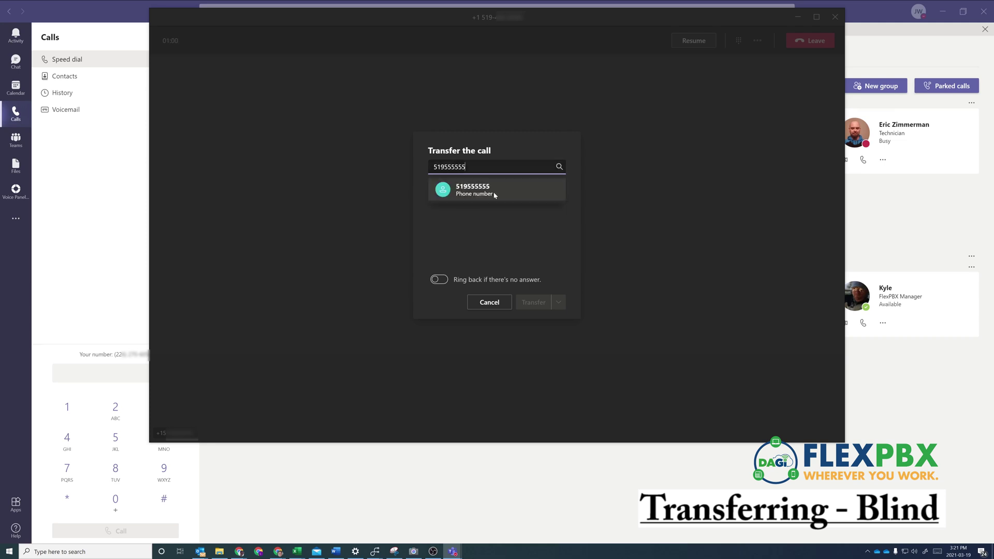
{"action": "left_click", "coordinate": [493, 192]}
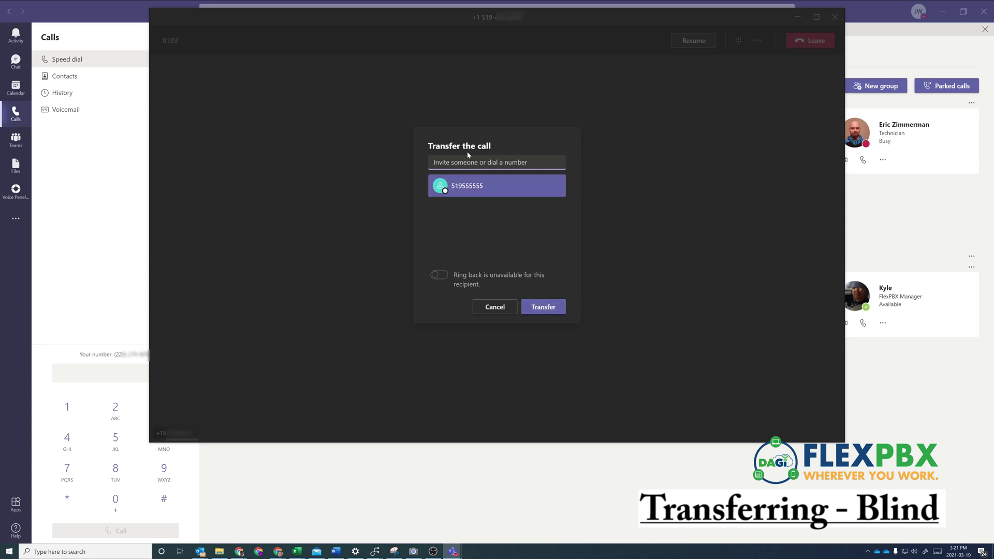
{"action": "left_click", "coordinate": [494, 308]}
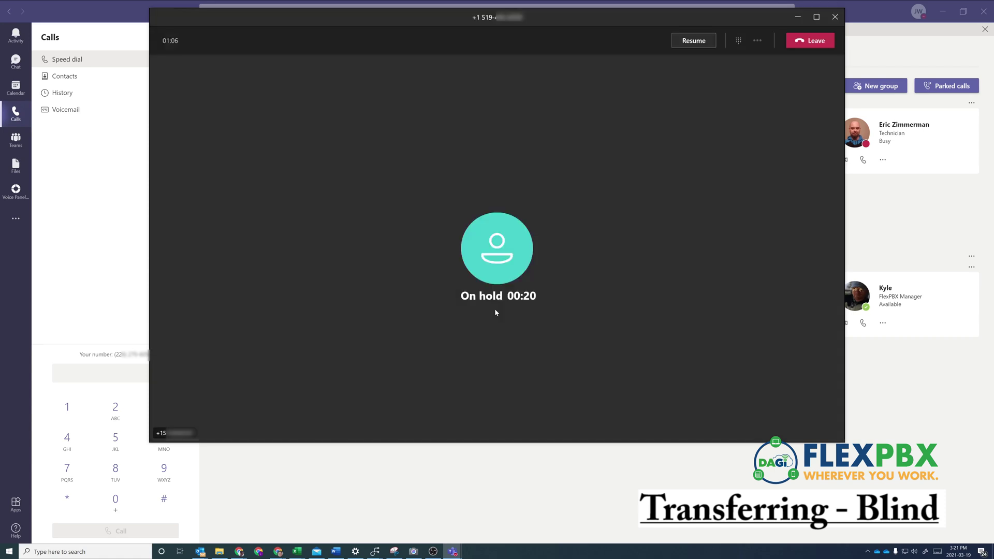
{"action": "left_click", "coordinate": [713, 43]}
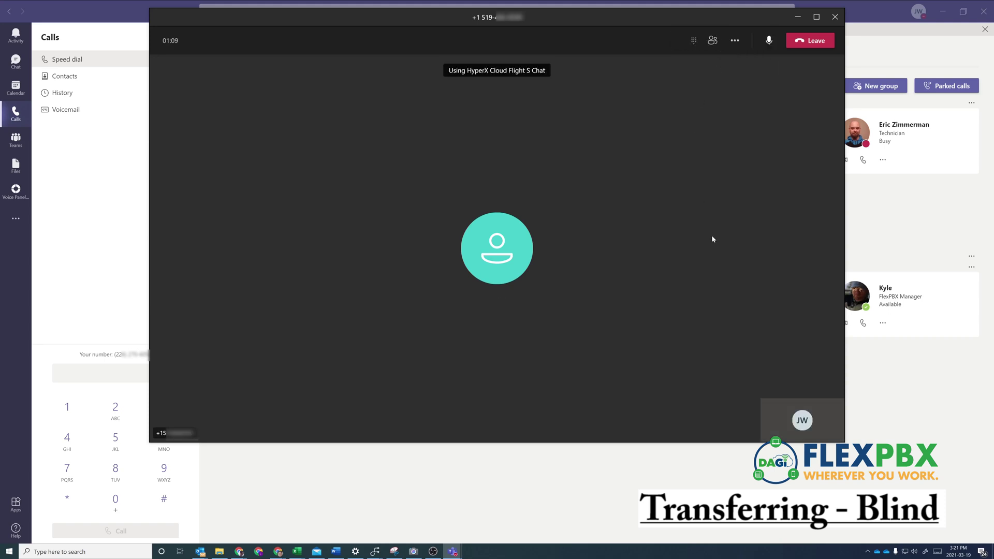
Start a blind transfer of the active call and select the colleague with the CTO title as the recipient
{"action": "left_click", "coordinate": [733, 43]}
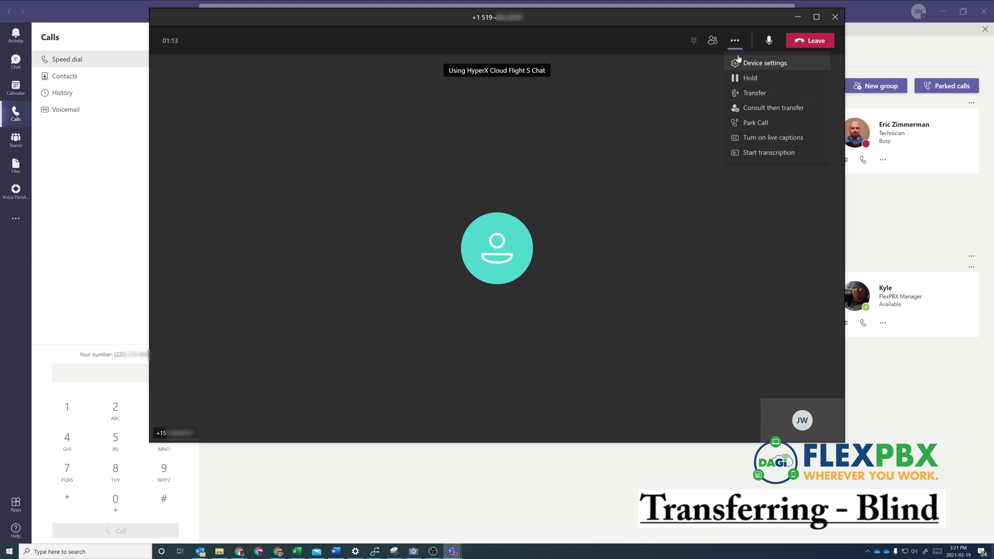
{"action": "left_click", "coordinate": [750, 97]}
{"action": "type", "text": "andrew"}
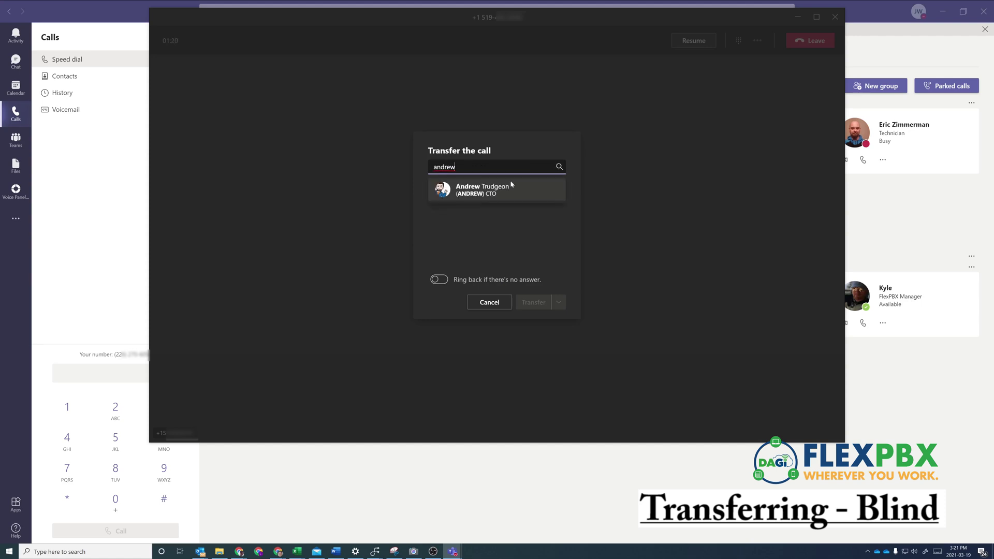
{"action": "left_click", "coordinate": [512, 185]}
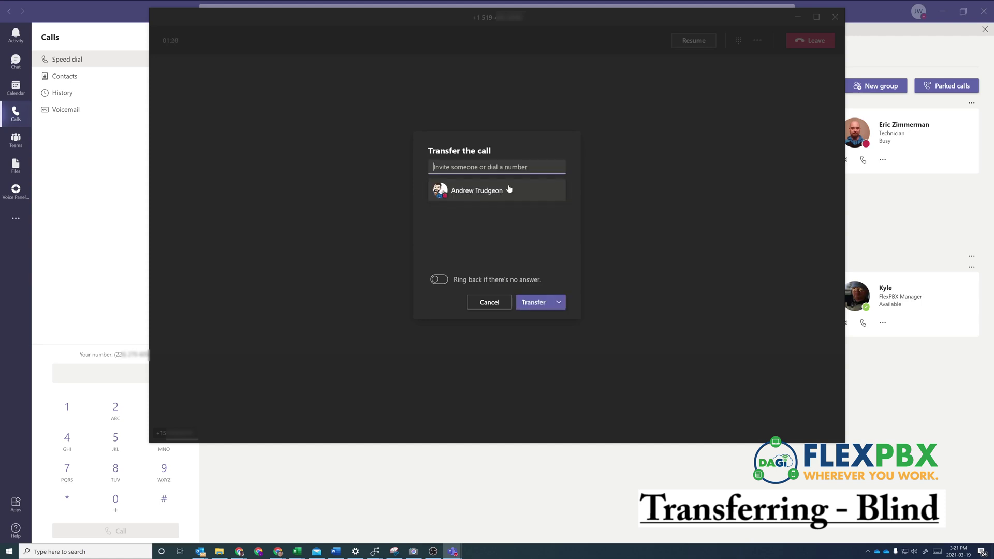
Review the alternative transfer destinations for the selected colleague, including work voicemail, mobile and work numbers
{"action": "left_click", "coordinate": [561, 307]}
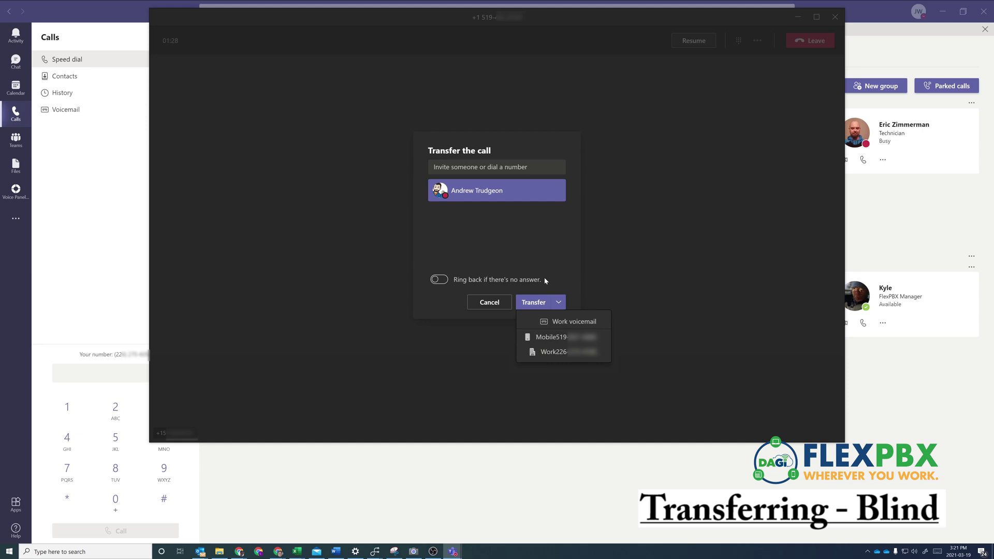
{"action": "left_click", "coordinate": [545, 252]}
{"action": "left_click", "coordinate": [465, 200]}
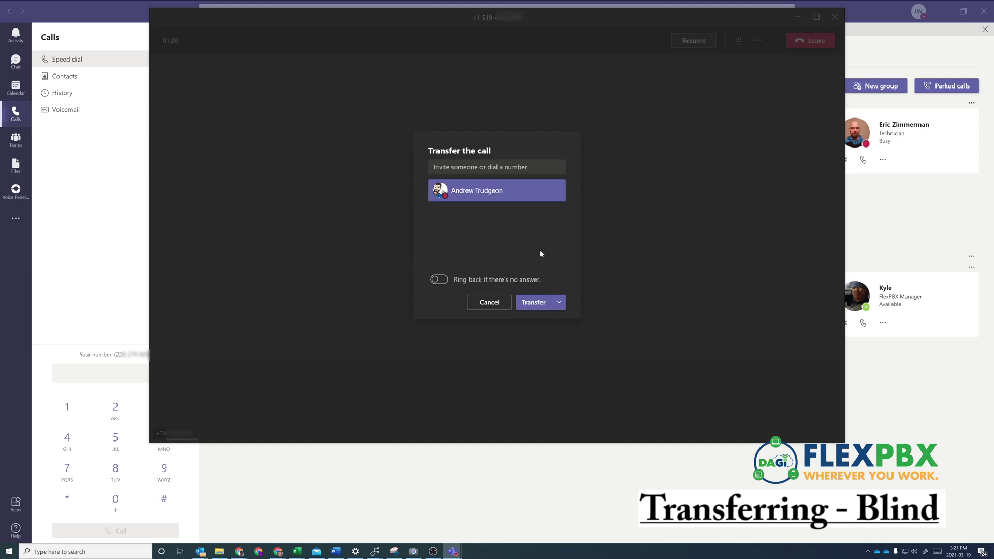
Toggle the option to ring back if there's no answer, transfer the call to the colleague, and dismiss the call quality rating
{"action": "left_click", "coordinate": [439, 282]}
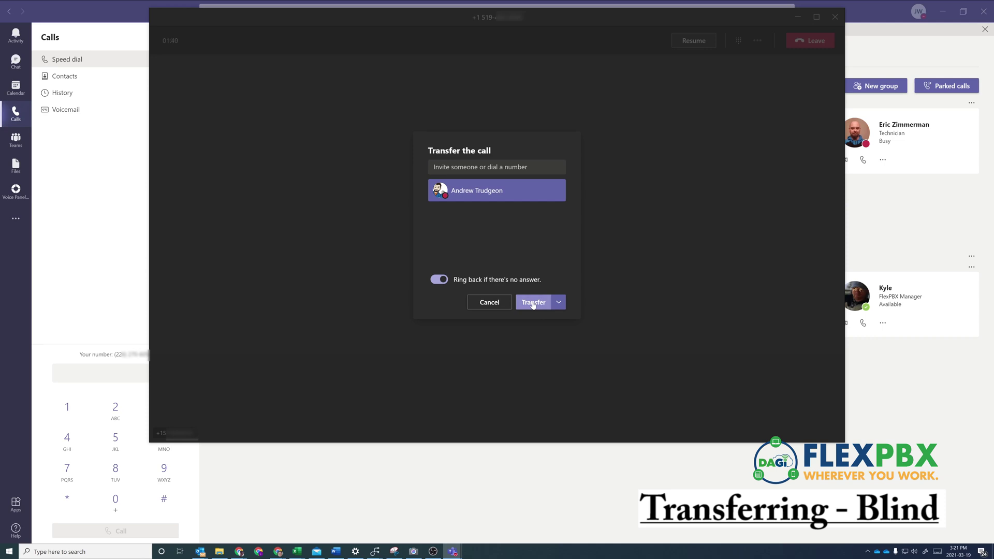
{"action": "left_click", "coordinate": [439, 279]}
{"action": "left_click", "coordinate": [526, 304]}
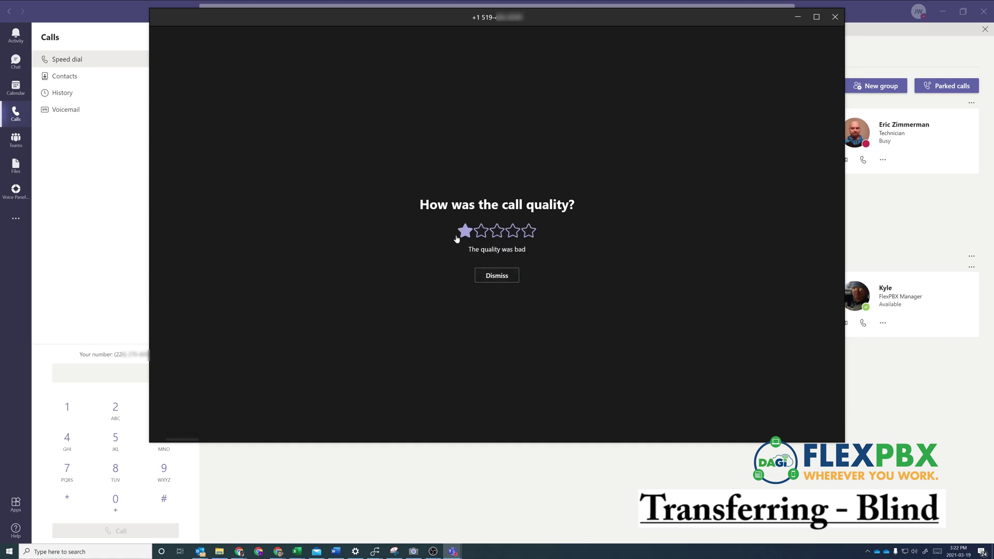
{"action": "left_click", "coordinate": [510, 281]}
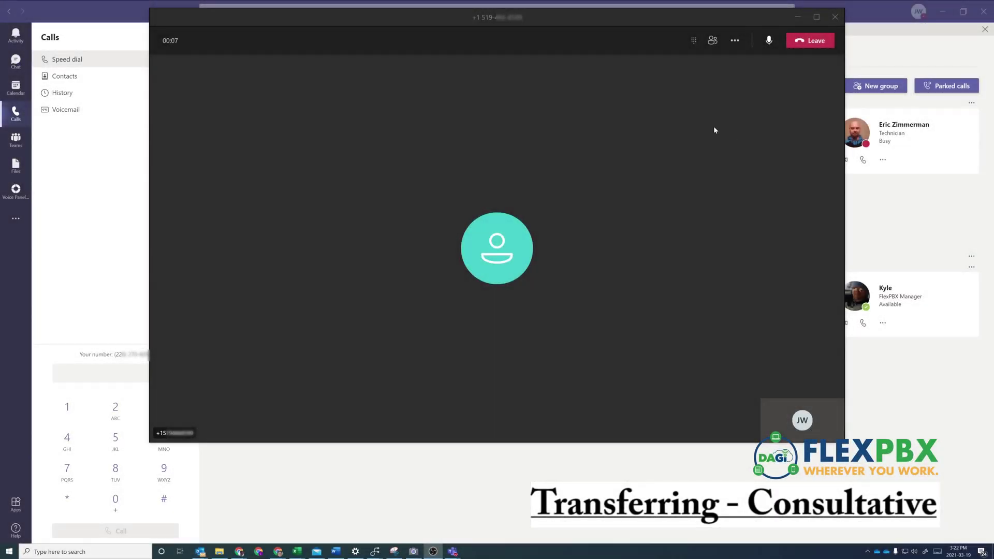
Start a consult-then-transfer on the active call and select the CTO colleague as the person to consult
{"action": "left_click", "coordinate": [738, 45]}
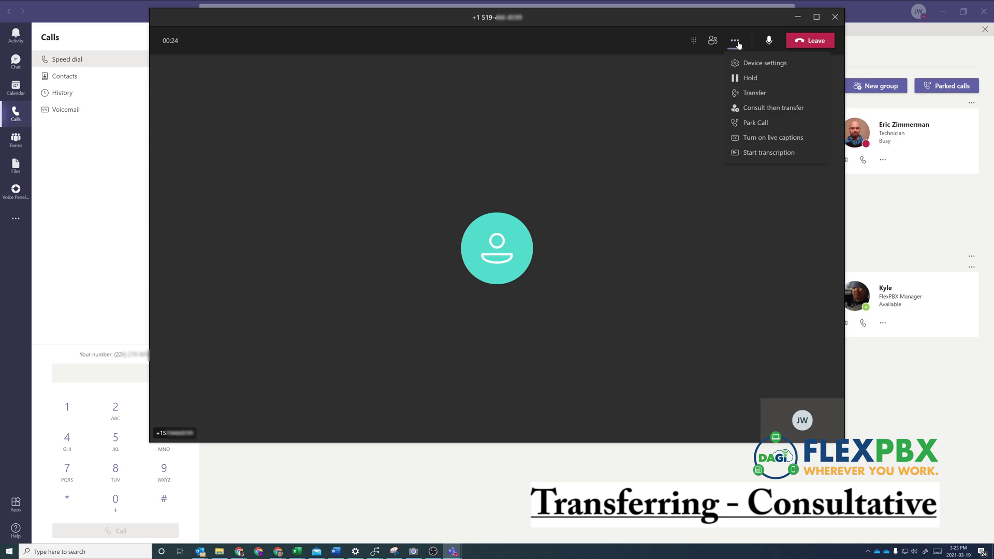
{"action": "left_click", "coordinate": [752, 108]}
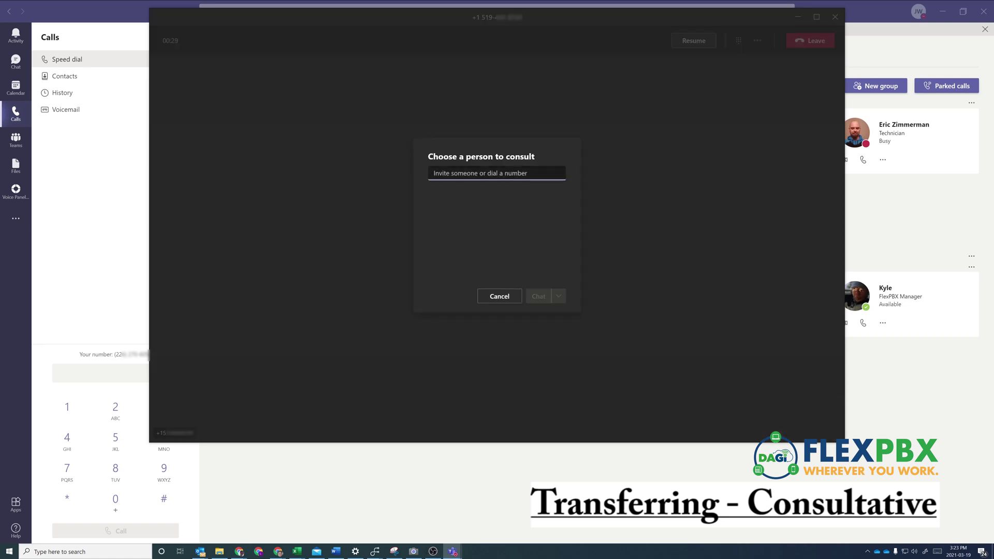
{"action": "type", "text": "andrew"}
{"action": "left_click", "coordinate": [524, 195]}
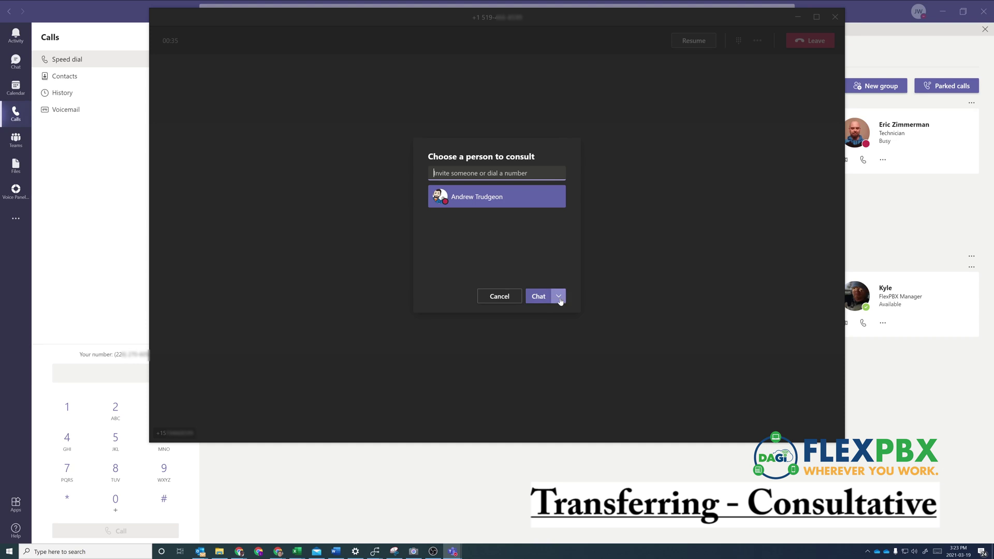
Review the audio call options for the consultation, then consult by chat and place the chat window over the held call
{"action": "left_click", "coordinate": [559, 300]}
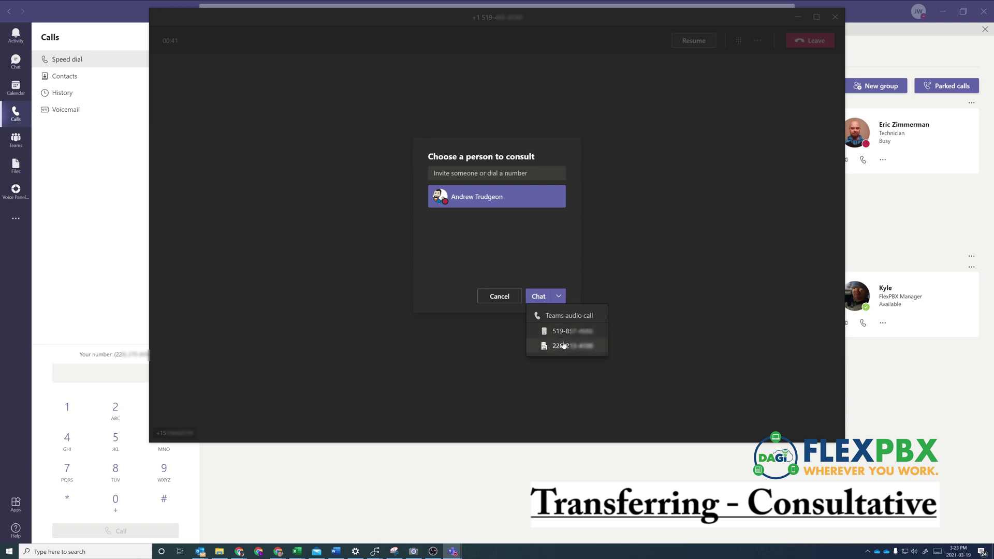
{"action": "left_click", "coordinate": [566, 257]}
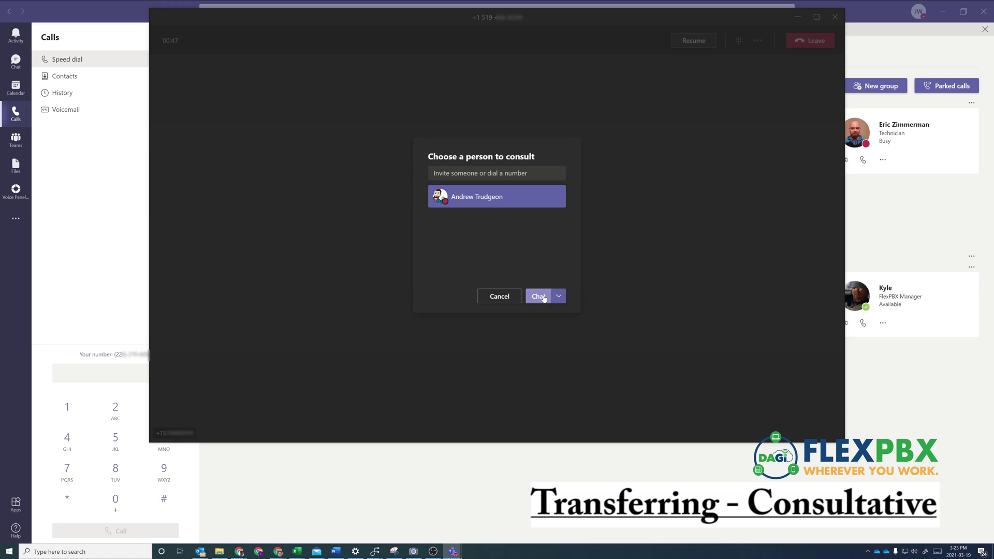
{"action": "left_click", "coordinate": [541, 297]}
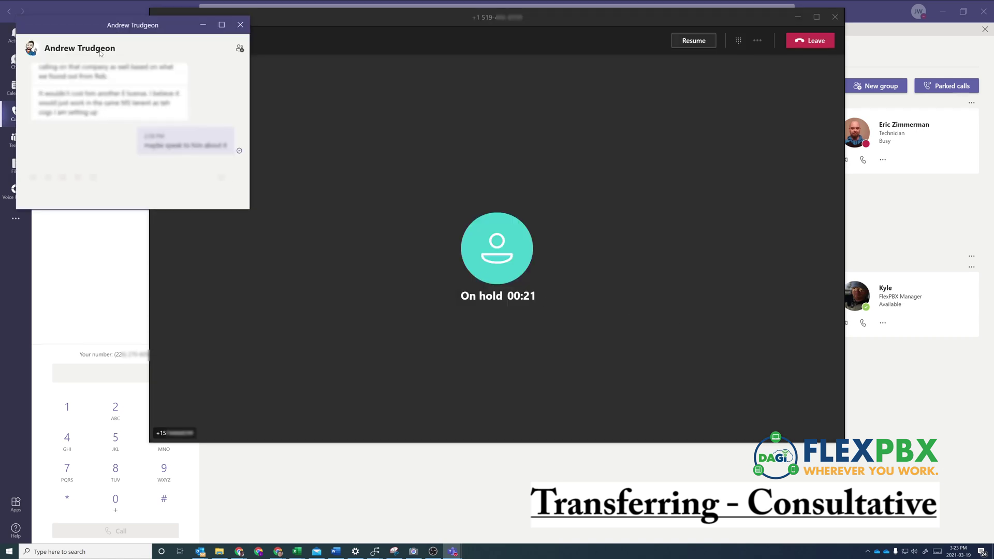
{"action": "left_click_drag", "start_coordinate": [130, 26], "coordinate": [713, 150]}
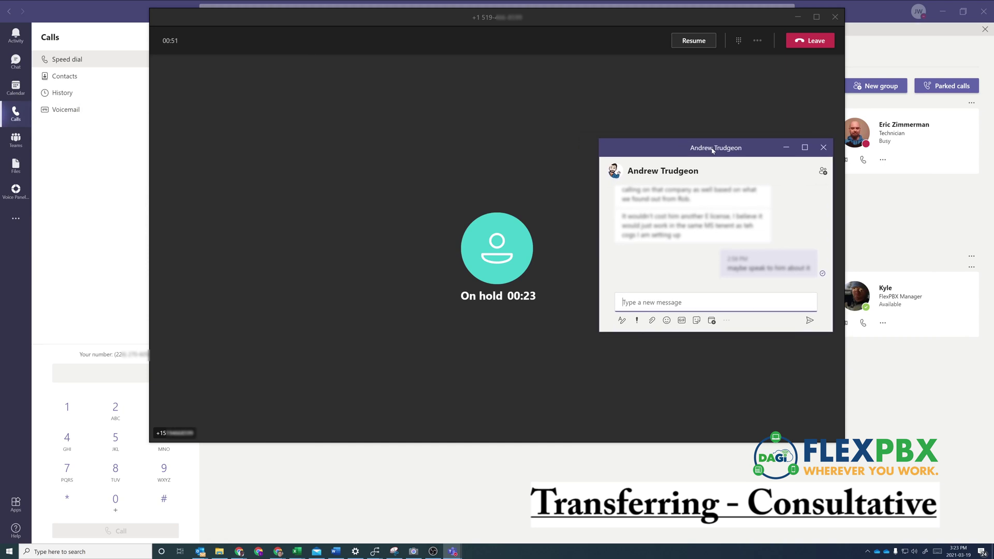
Send the colleague a chat message, addressed by first name, saying "I have a call on the line for you, would you like to take it?"
{"action": "type", "text": "Andrew, I have"}
{"action": "type", "text": " call"}
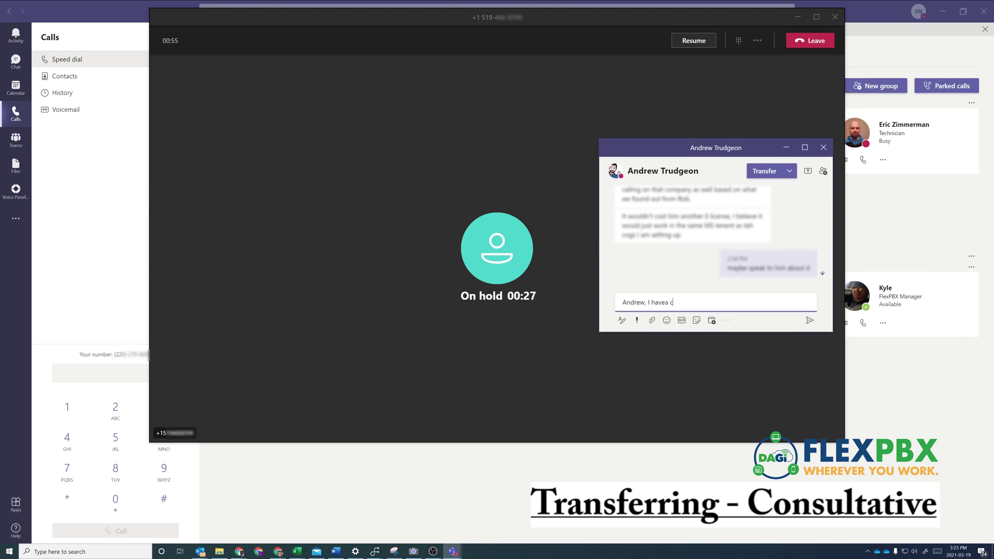
{"action": "key", "text": "BackSpace"}
{"action": "key", "text": "BackSpace"}
{"action": "key", "text": "BackSpace"}
{"action": "key", "text": "BackSpace"}
{"action": "key", "text": "BackSpace"}
{"action": "type", "text": "a call on the line for you, would you like to take it?"}
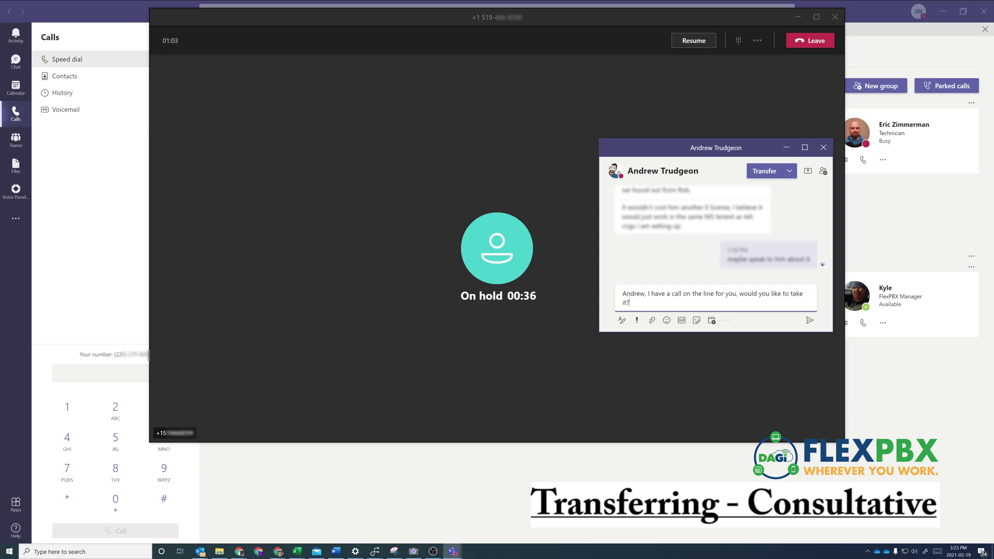
{"action": "key", "text": "Return"}
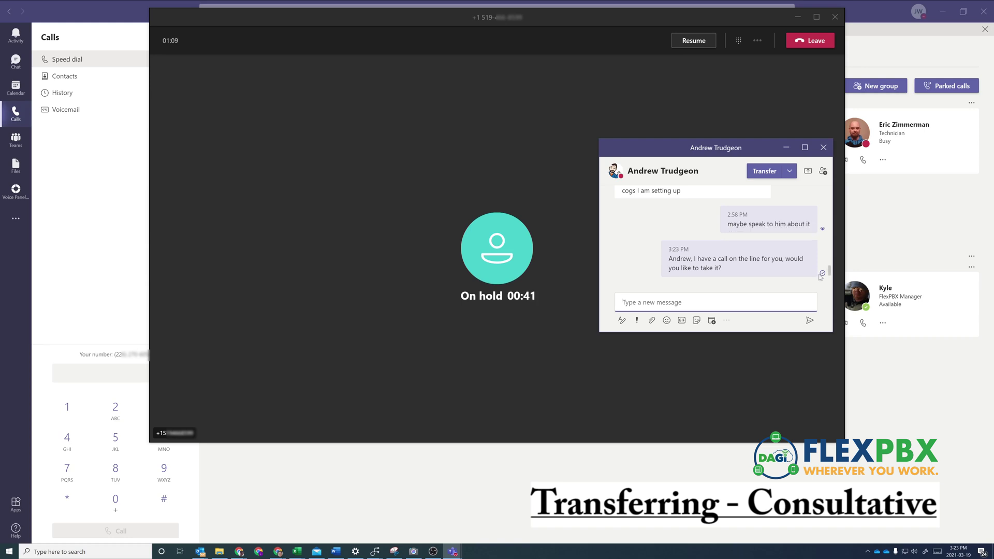
Review the transfer destinations in the consultation chat, then transfer the held call directly to the colleague
{"action": "left_click", "coordinate": [789, 171]}
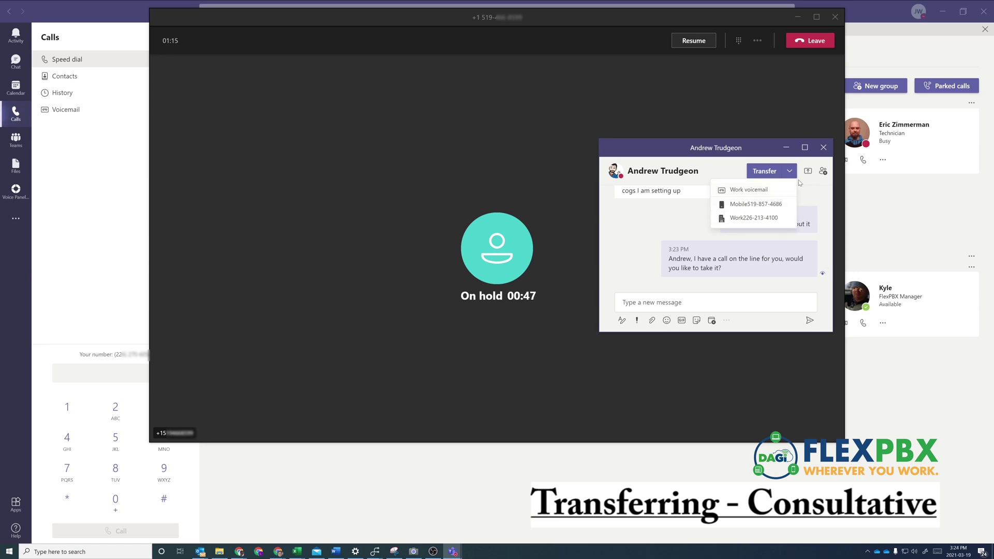
{"action": "left_click", "coordinate": [733, 177]}
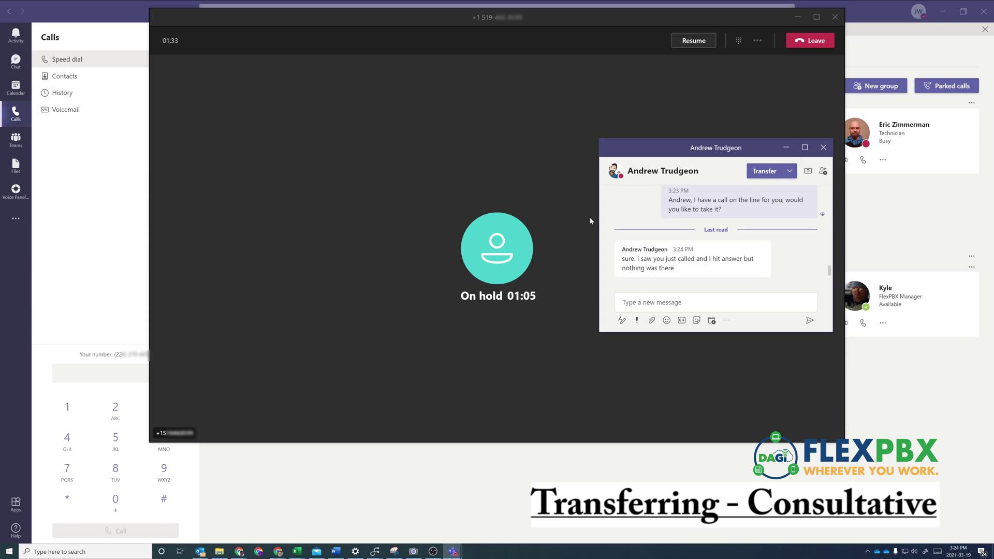
{"action": "left_click", "coordinate": [765, 176]}
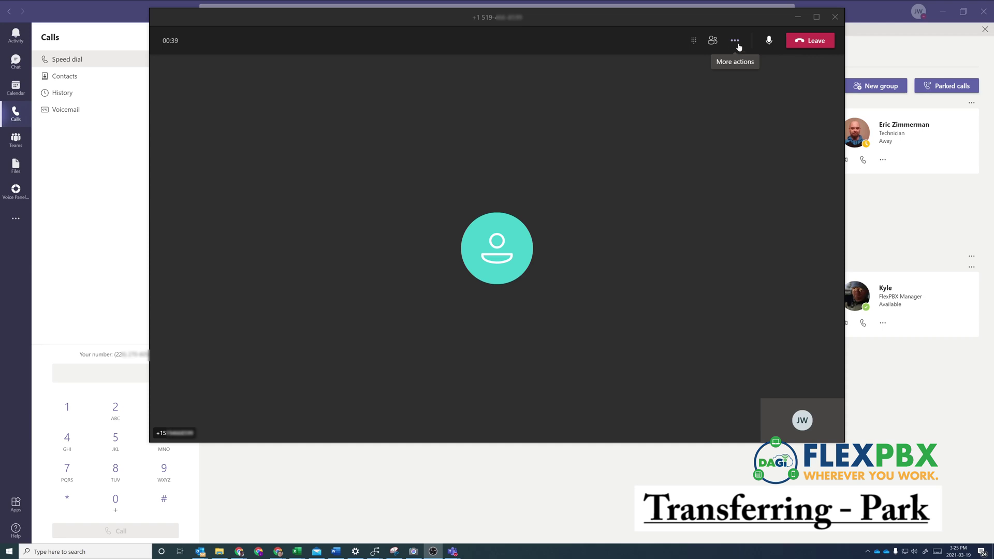
Park the active call, highlight its retrieval code, and close the parked call window
{"action": "left_click", "coordinate": [735, 41]}
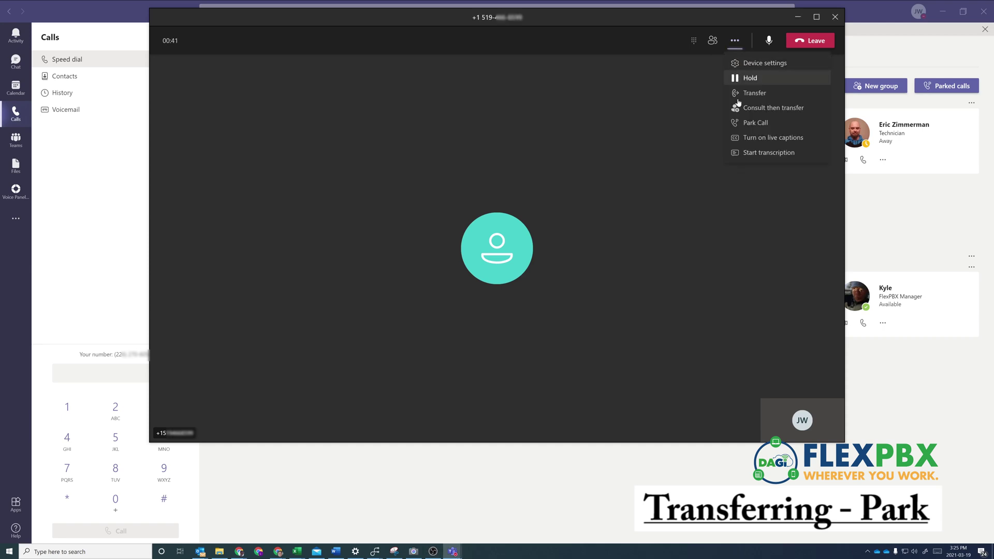
{"action": "left_click", "coordinate": [746, 124]}
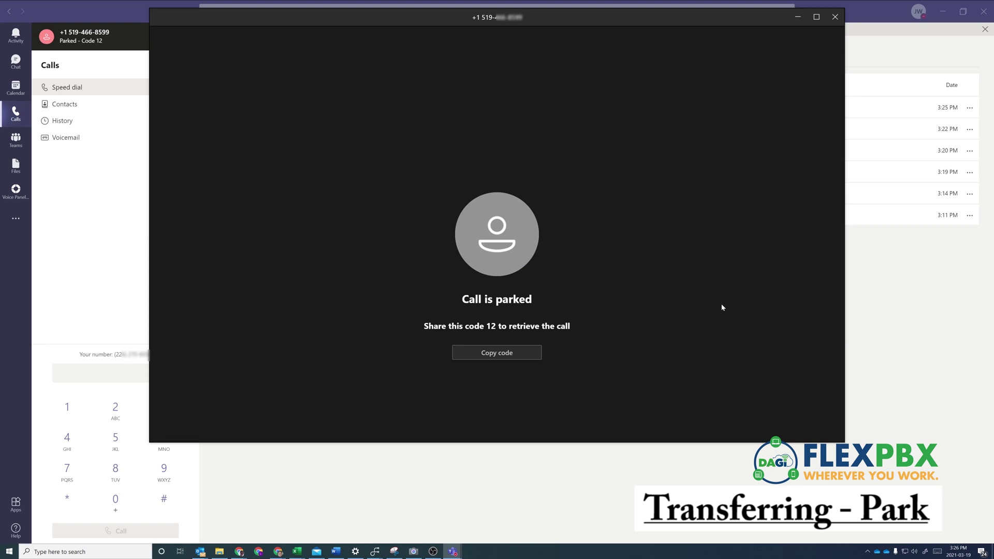
{"action": "double_click", "coordinate": [497, 326]}
{"action": "double_click", "coordinate": [492, 326]}
{"action": "left_click", "coordinate": [834, 17]}
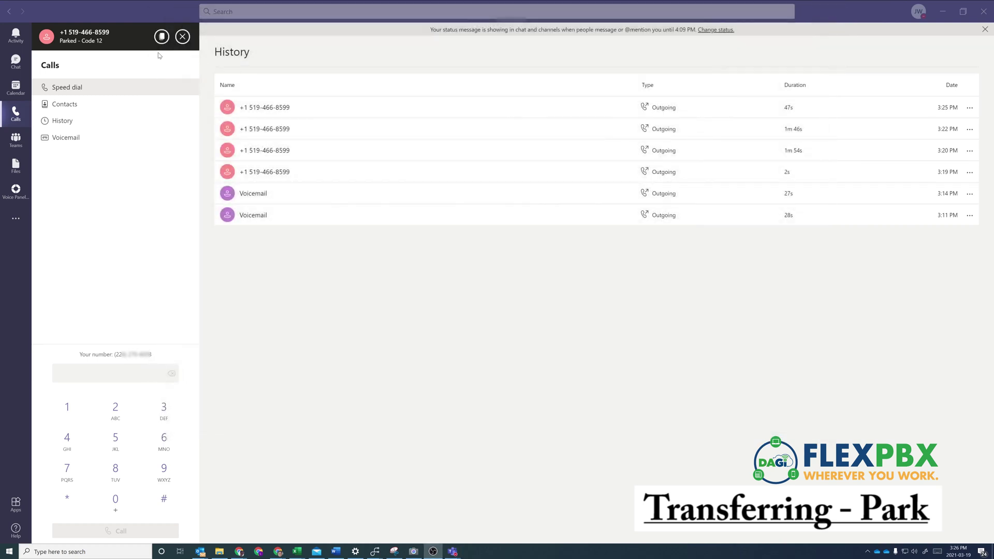
Send the message "There is a call in parking spot 12" to the recent group chat that includes Accounting
{"action": "left_click", "coordinate": [15, 62]}
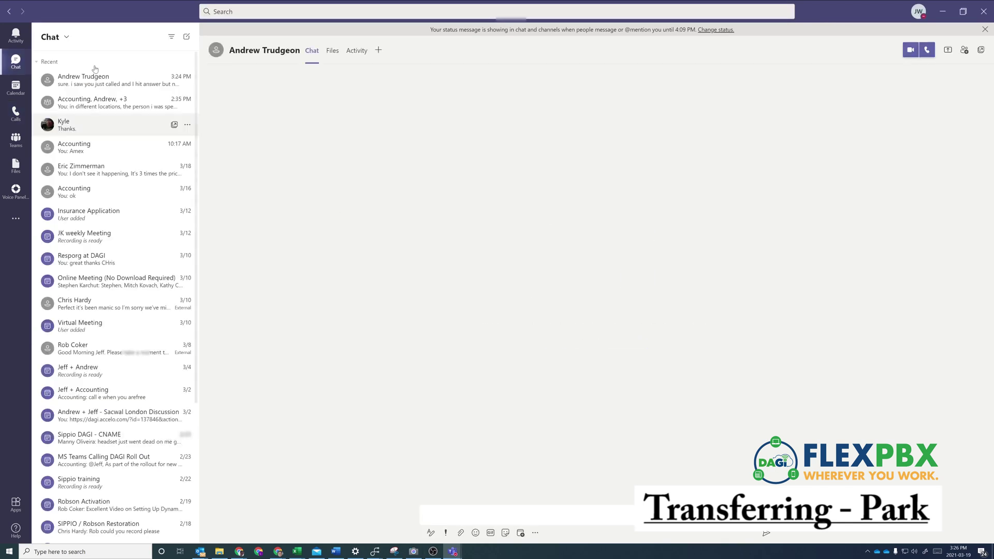
{"action": "left_click", "coordinate": [95, 113]}
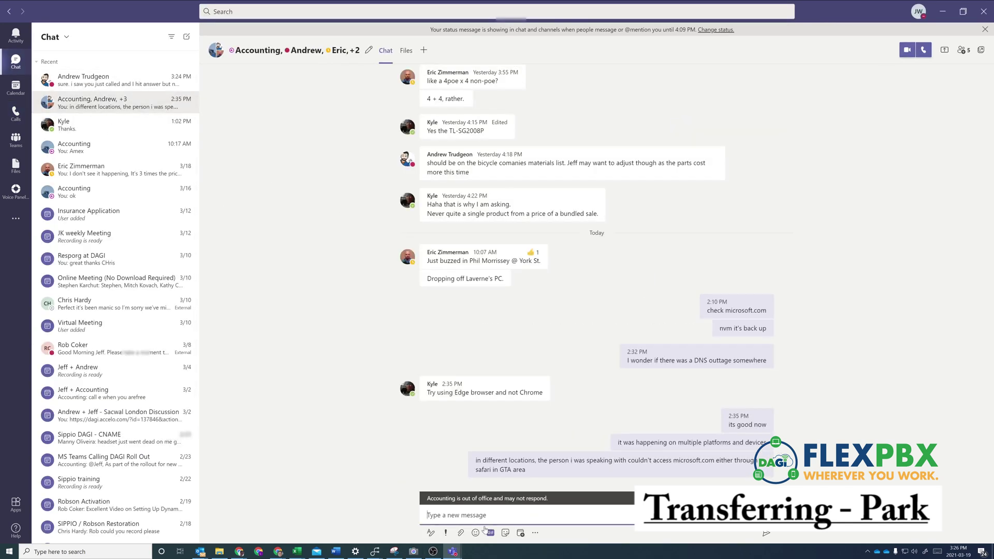
{"action": "type", "text": "There is a call in parking spot 12"}
{"action": "key", "text": "Return"}
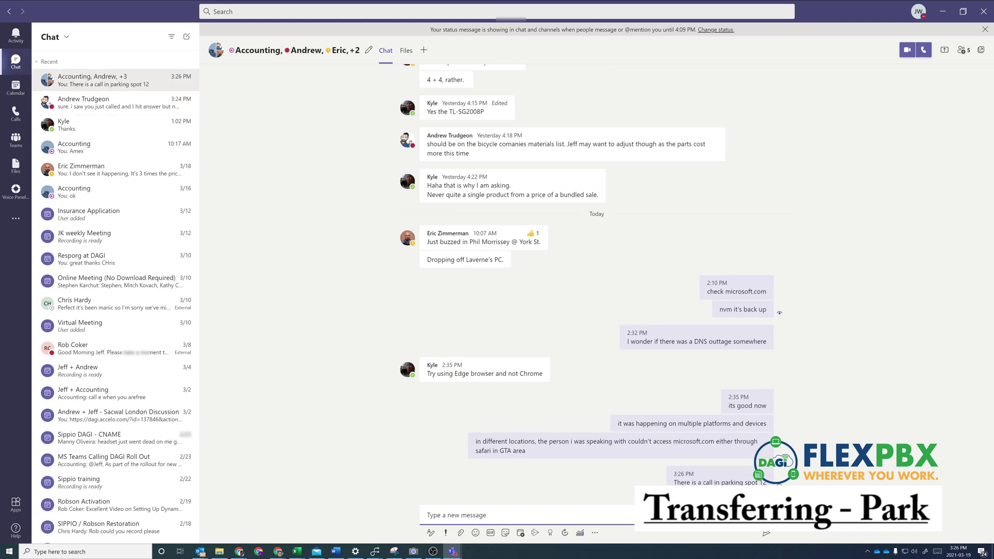
Return to the calls area and pick up the parked call with code 12
{"action": "left_click", "coordinate": [16, 113]}
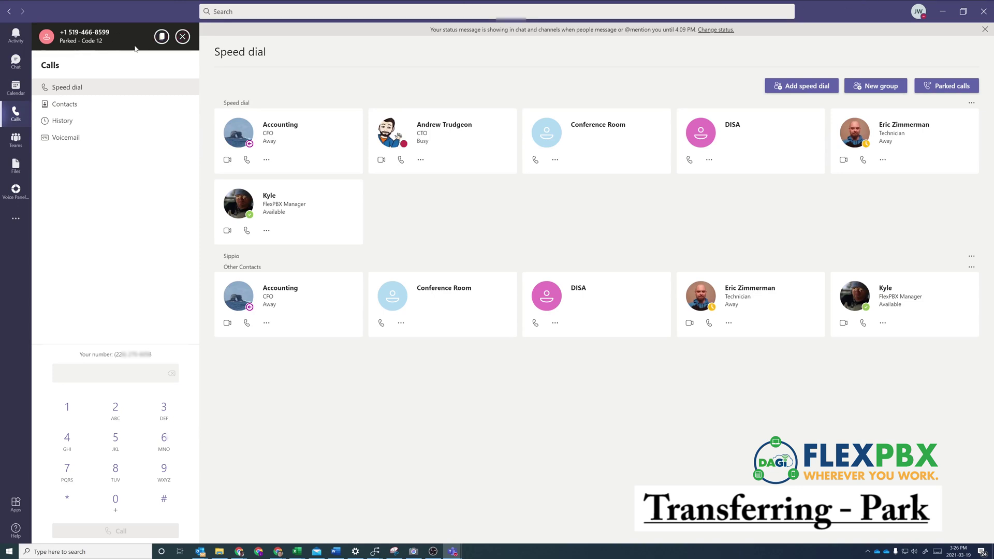
{"action": "left_click", "coordinate": [949, 86]}
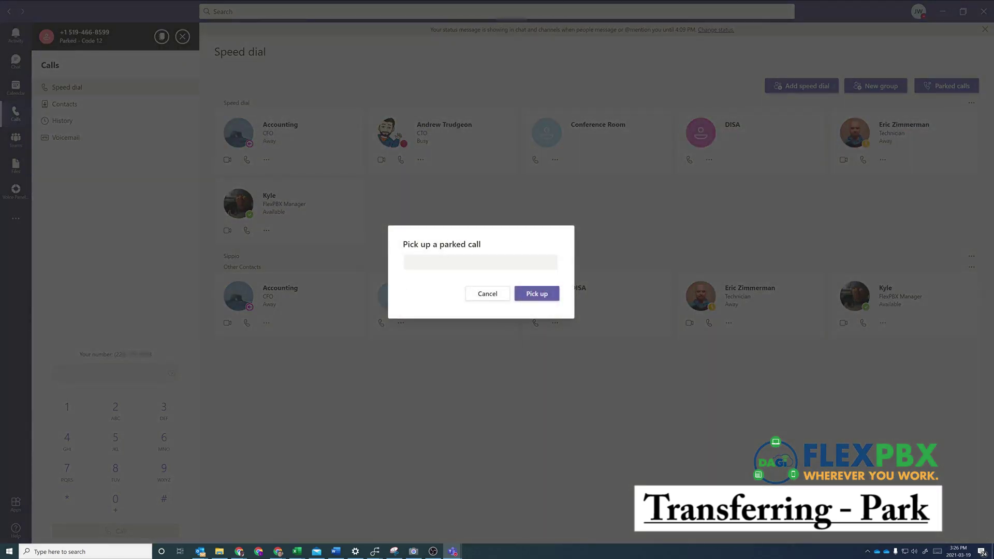
{"action": "type", "text": "12"}
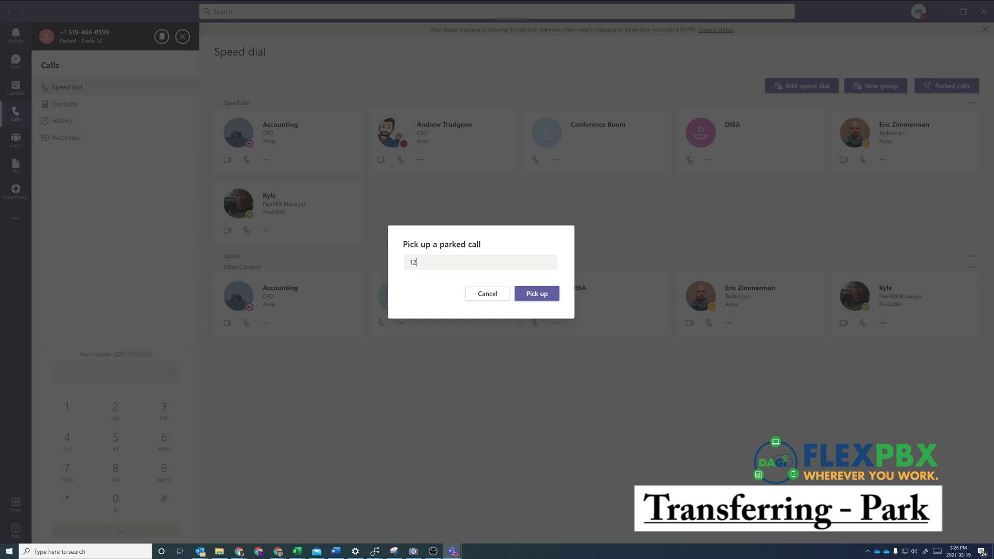
{"action": "left_click", "coordinate": [536, 294]}
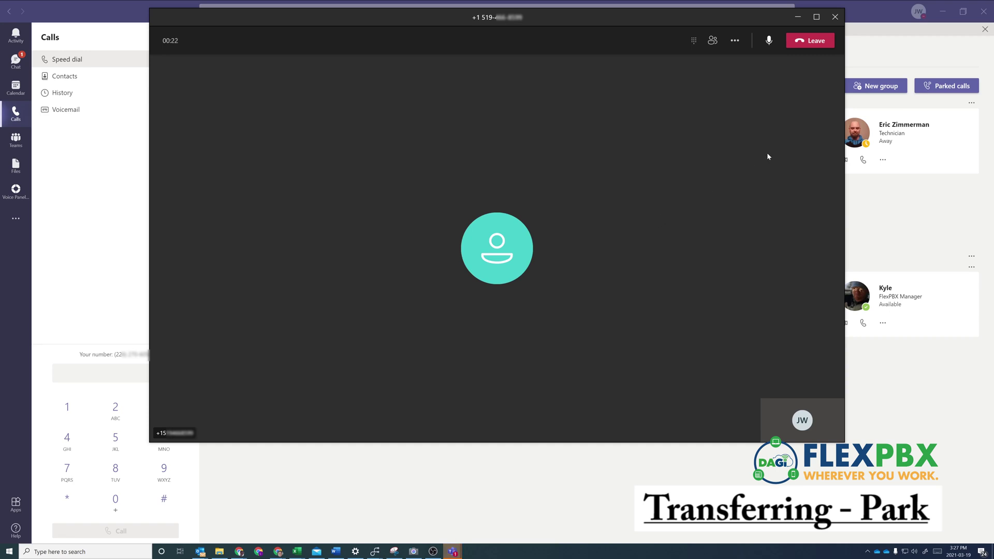
Put the active call on hold, then resume it
{"action": "left_click", "coordinate": [734, 41]}
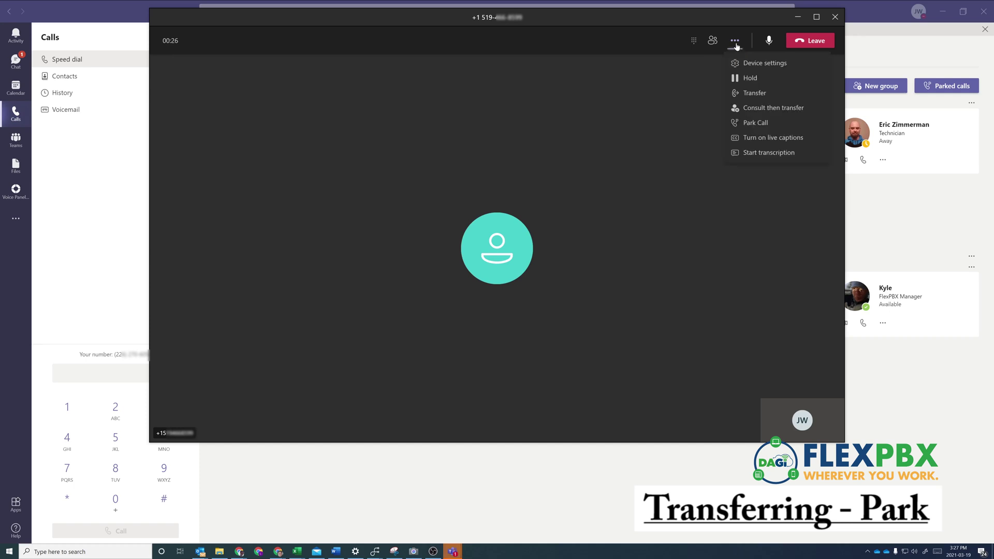
{"action": "left_click", "coordinate": [750, 78]}
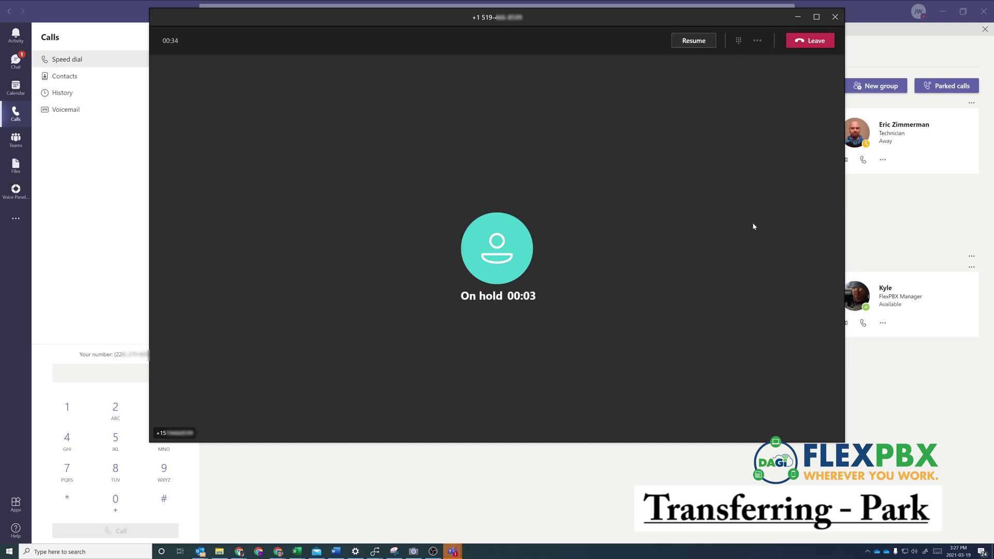
{"action": "left_click", "coordinate": [692, 42]}
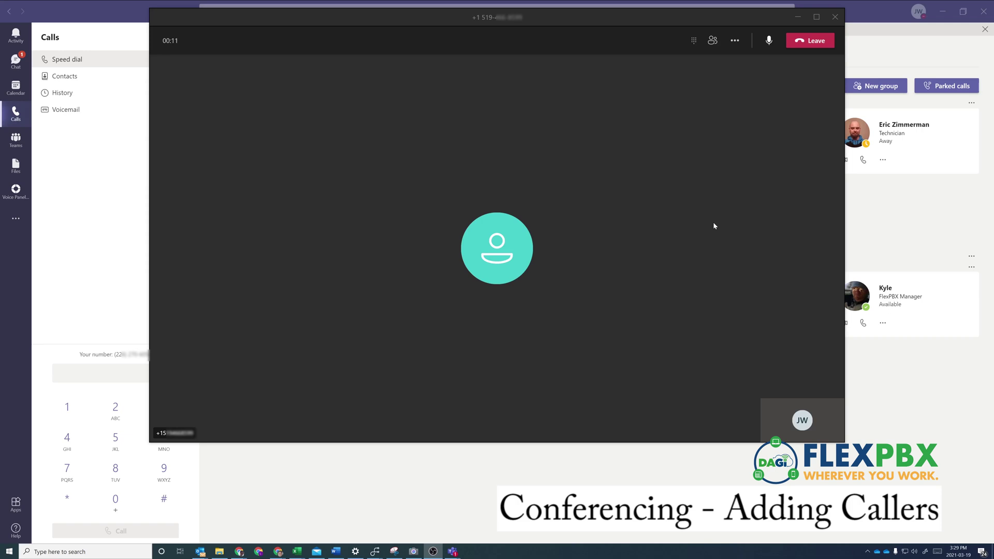
Open the call's participant list, look up the CTO by first name, and enter an outside phone number as an alternative invitee
{"action": "left_click", "coordinate": [713, 41]}
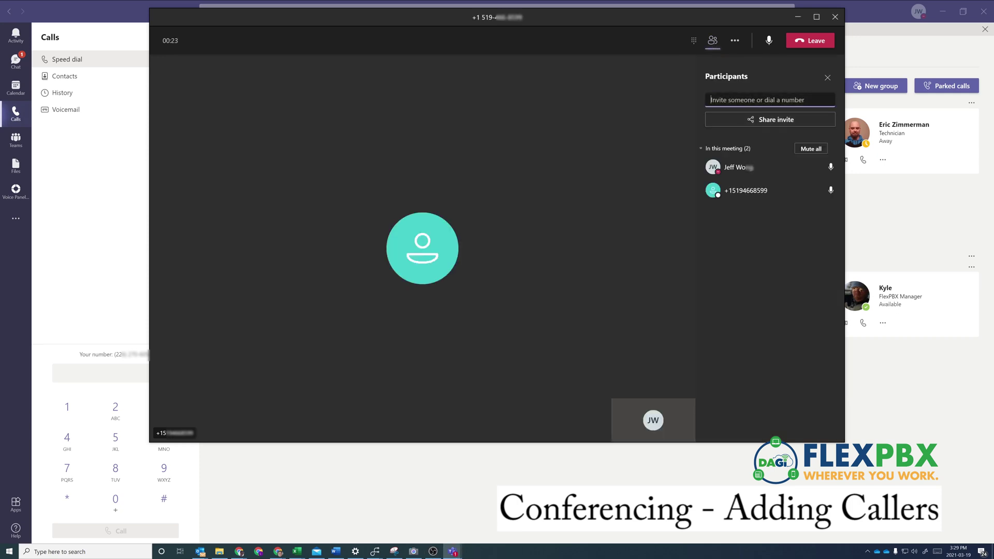
{"action": "type", "text": "andrew"}
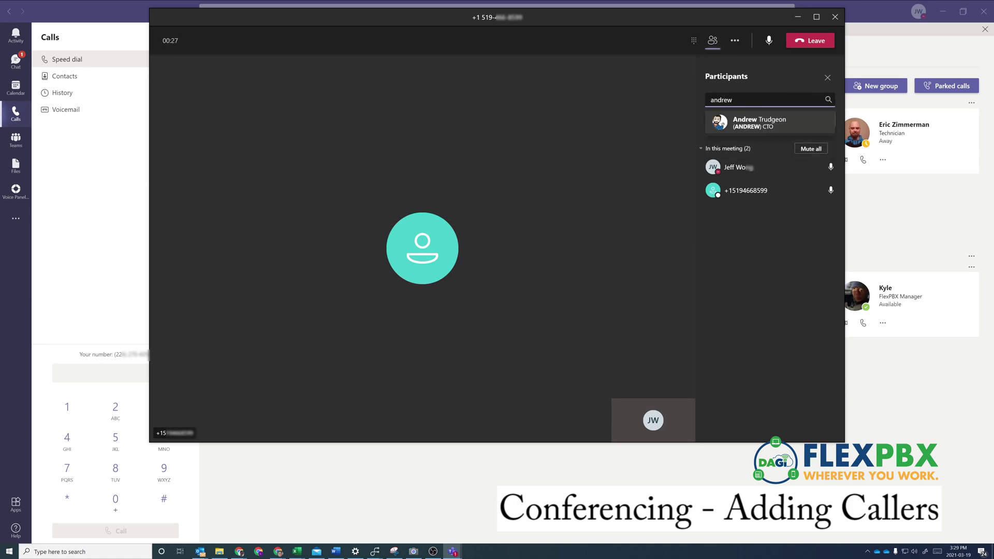
{"action": "key", "text": "ctrl+a"}
{"action": "type", "text": "519"}
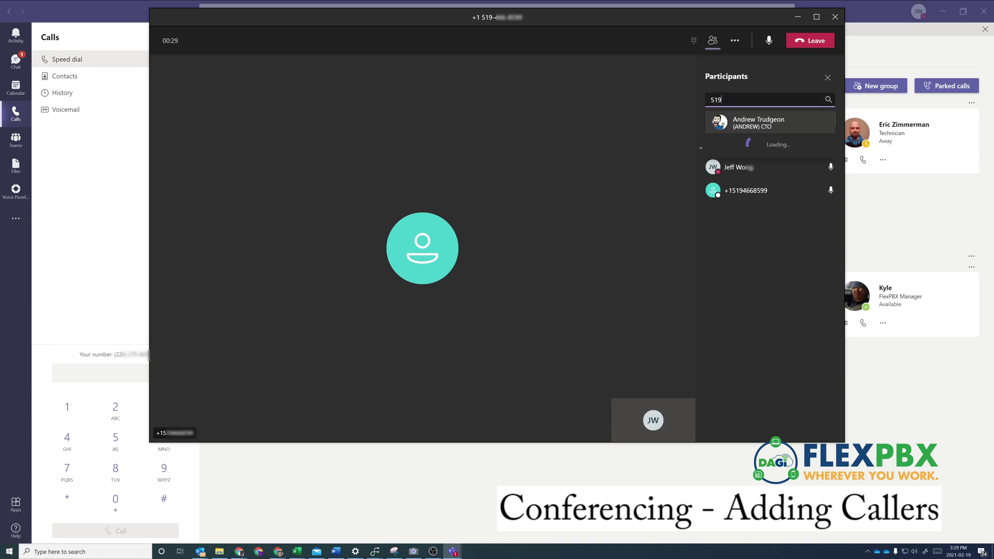
{"action": "type", "text": "555555"}
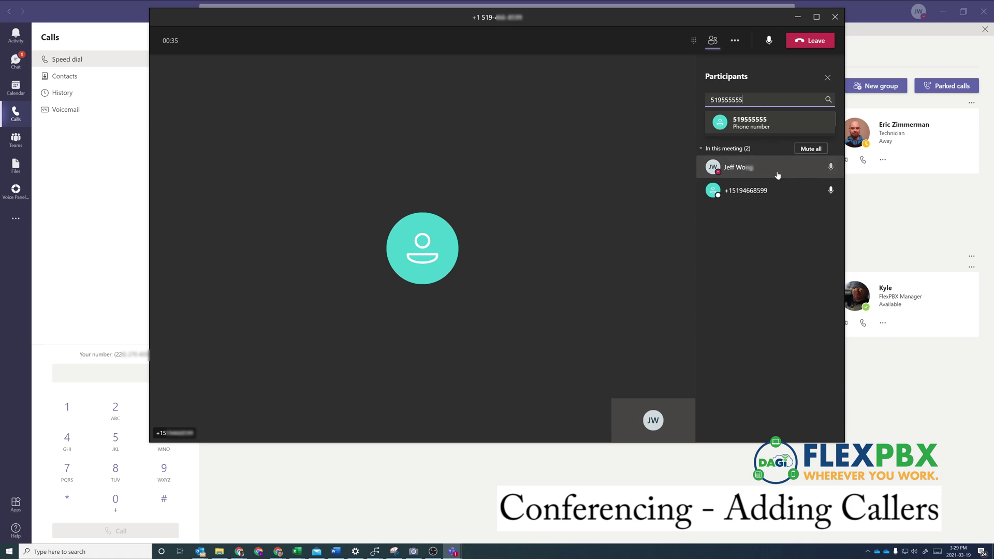
Replace the invite entry with the CTO's first name and add the CTO to the active call
{"action": "double_click", "coordinate": [736, 100]}
{"action": "type", "text": "andrew"}
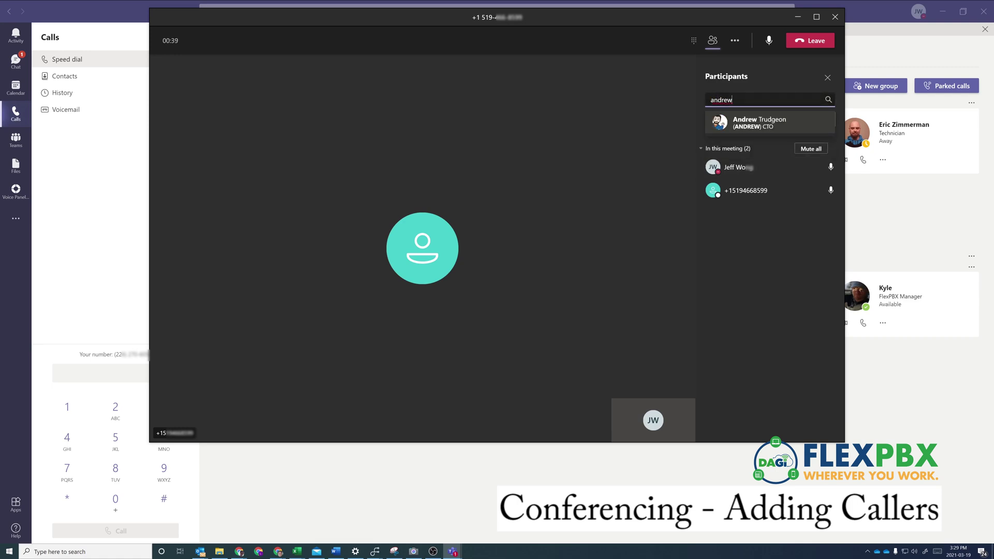
{"action": "left_click", "coordinate": [752, 126]}
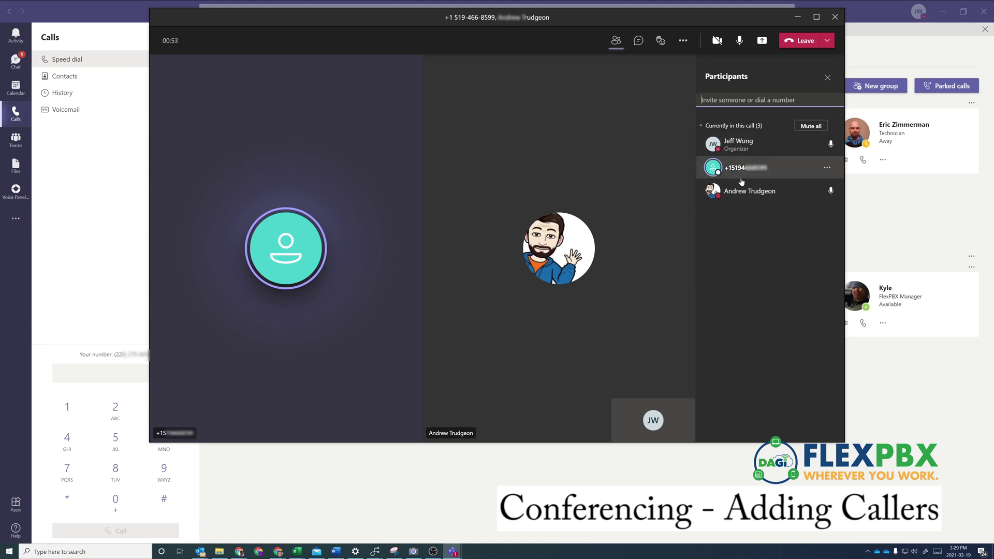
Review the outside caller's participant options and remove the CTO from the meeting
{"action": "left_click", "coordinate": [826, 168]}
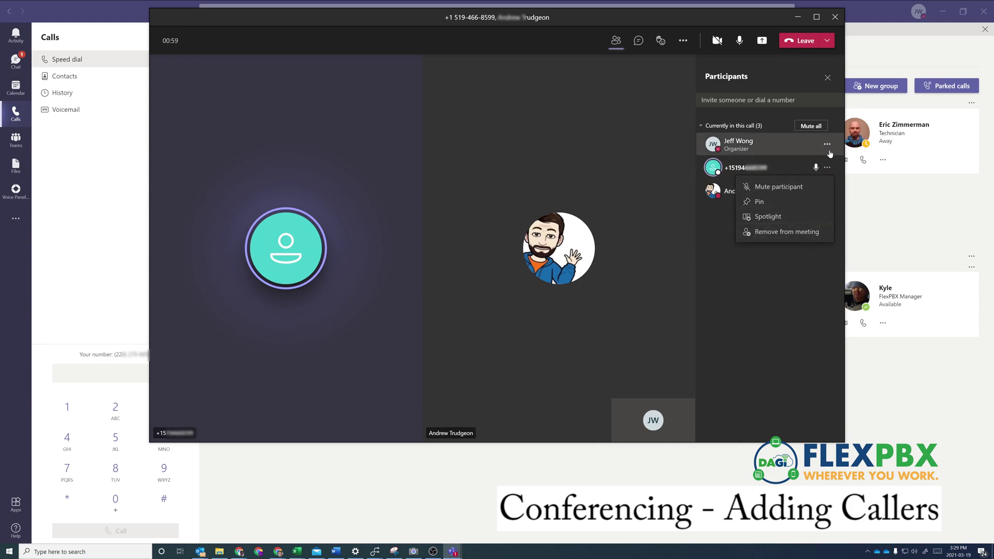
{"action": "left_click", "coordinate": [792, 295]}
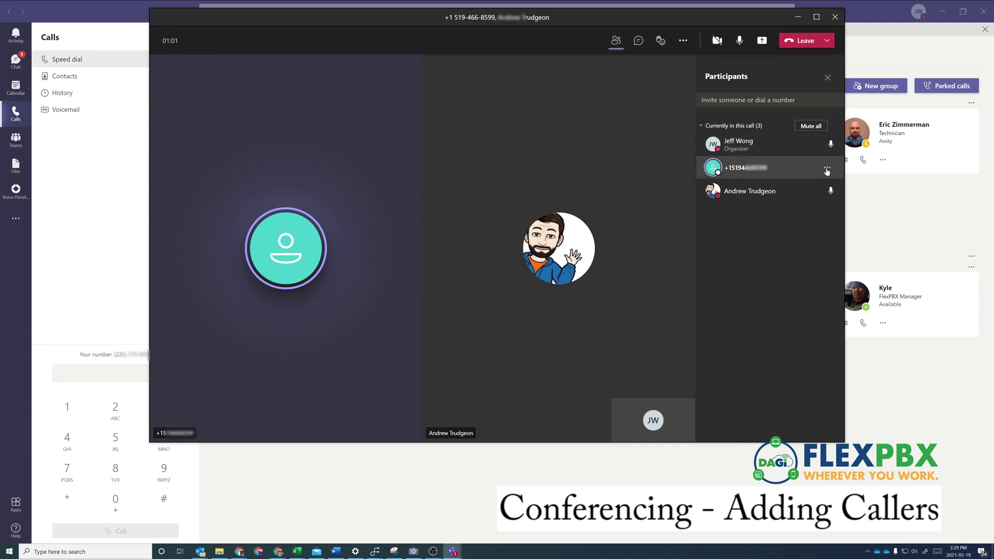
{"action": "left_click", "coordinate": [826, 191]}
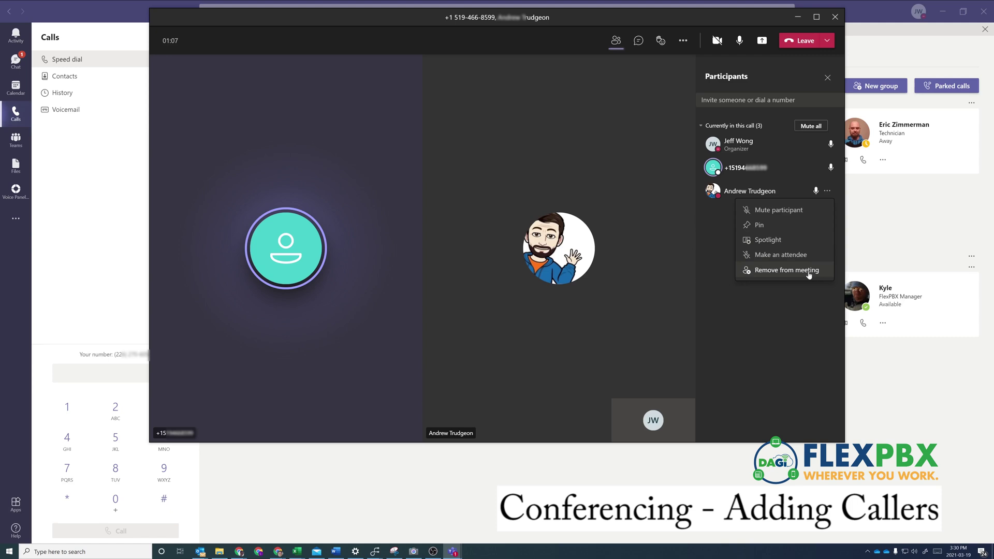
{"action": "left_click", "coordinate": [773, 273]}
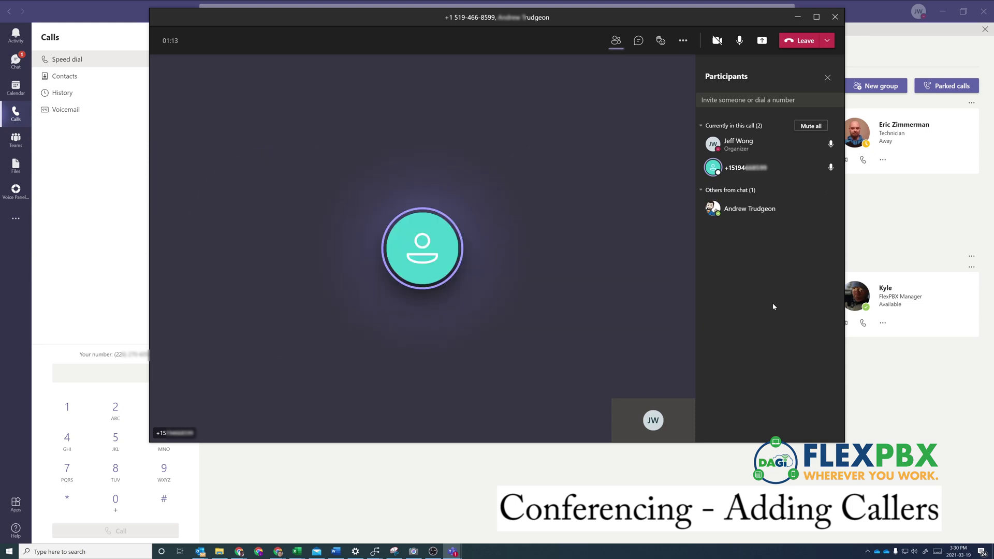
Invite the CTO back into the call by first name
{"action": "left_click", "coordinate": [769, 100]}
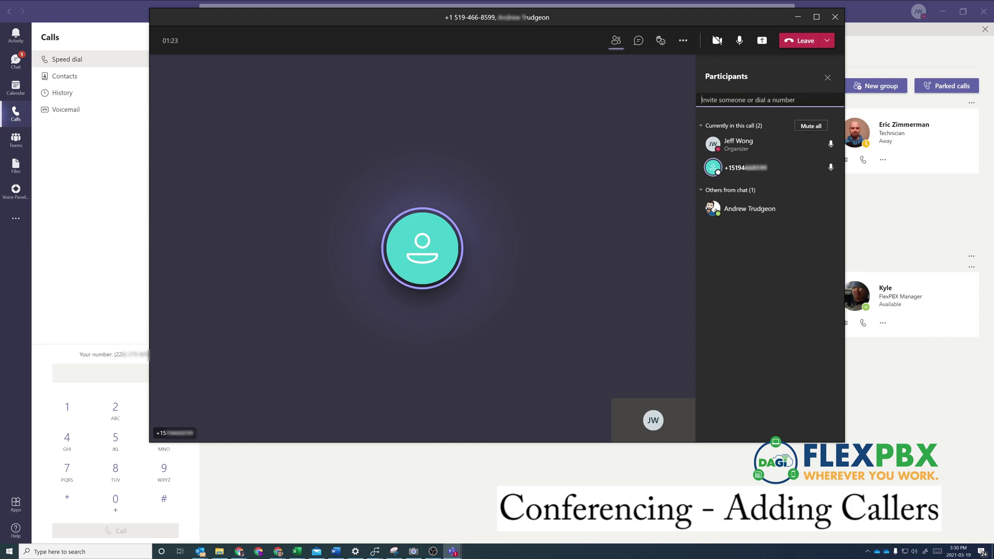
{"action": "type", "text": "andrew"}
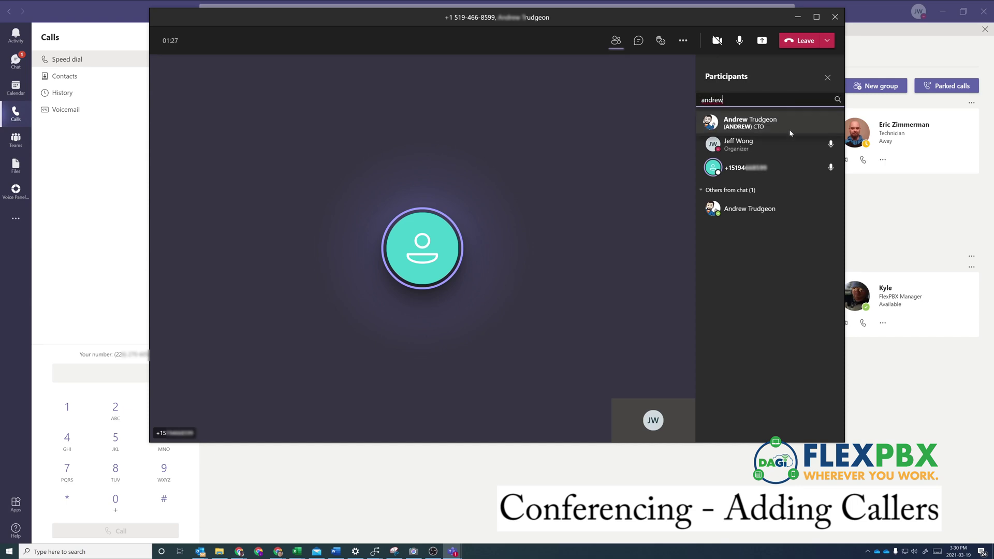
{"action": "left_click", "coordinate": [789, 128]}
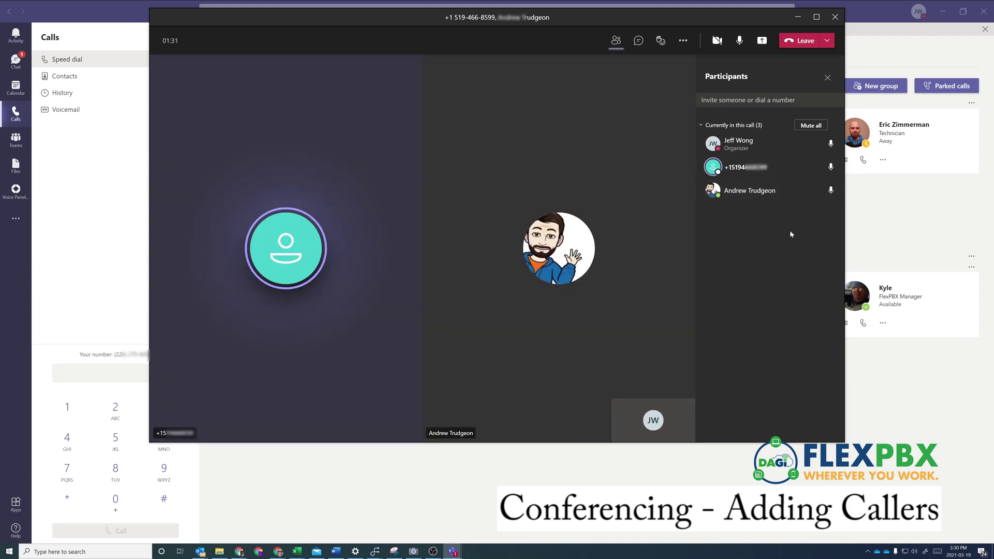
Return to the call window and remove the re-added CTO from the meeting
{"action": "left_click", "coordinate": [850, 186]}
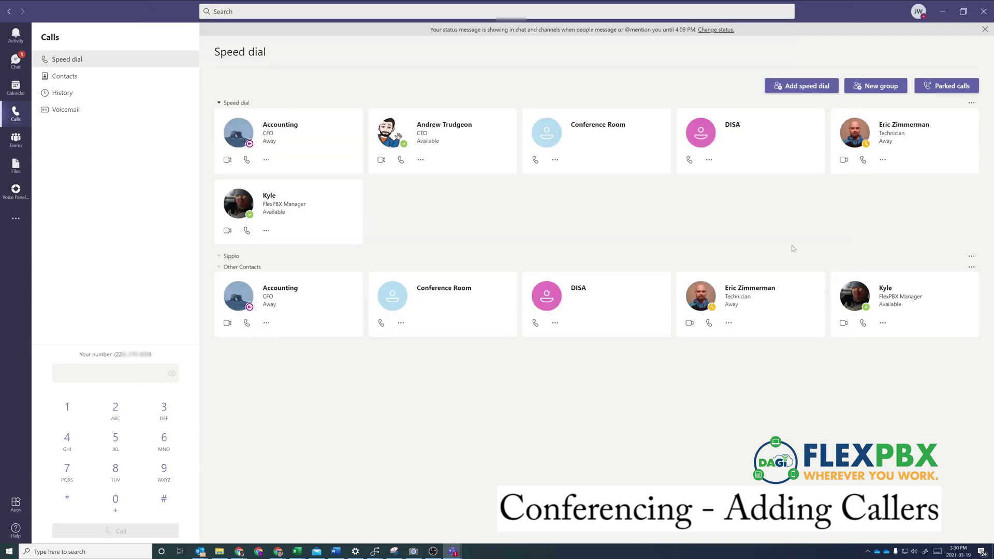
{"action": "key", "text": "alt+Tab"}
{"action": "mouse_move", "coordinate": [826, 191]}
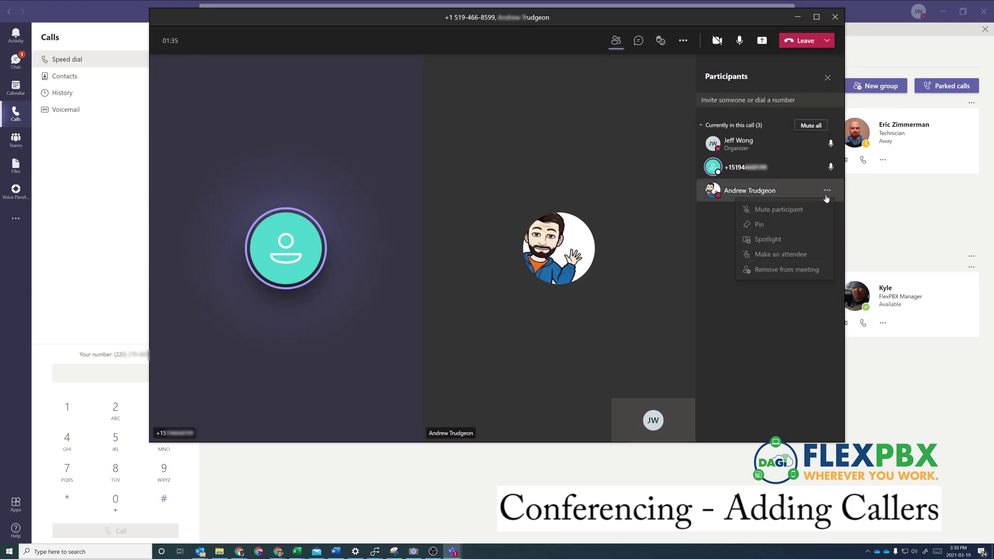
{"action": "left_click", "coordinate": [826, 191]}
{"action": "left_click", "coordinate": [787, 270]}
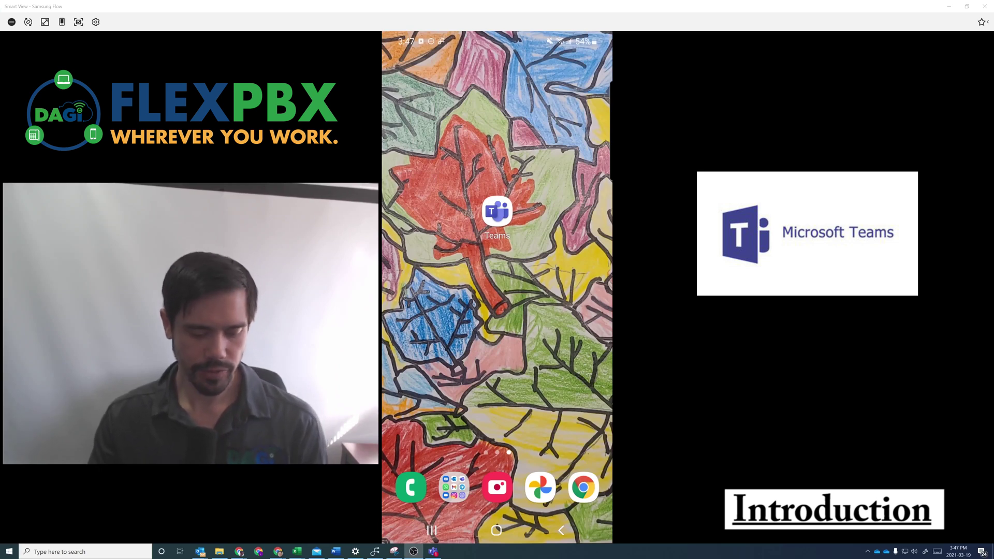
Switch to Teams on the phone and sign out of the current account from its settings
{"action": "left_click", "coordinate": [497, 211]}
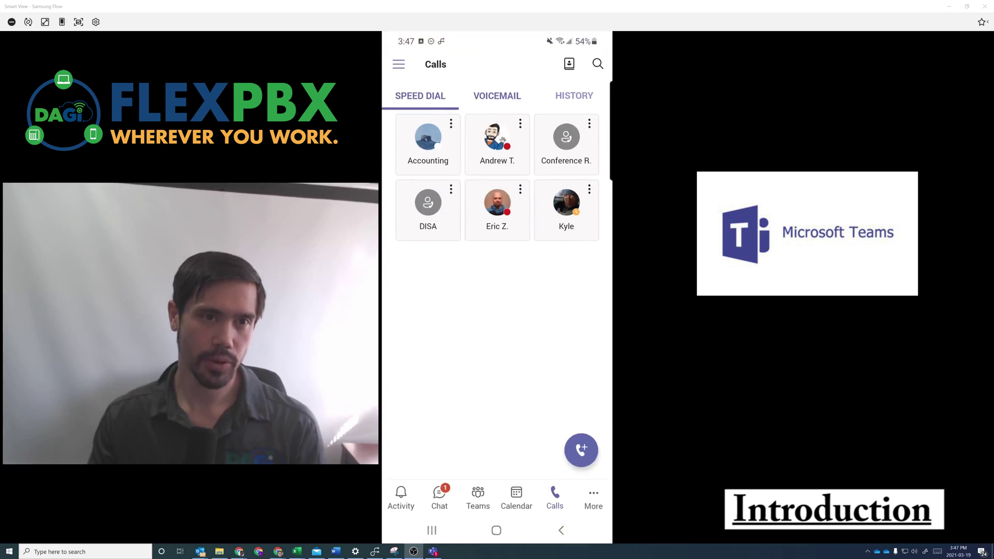
{"action": "left_click", "coordinate": [399, 64]}
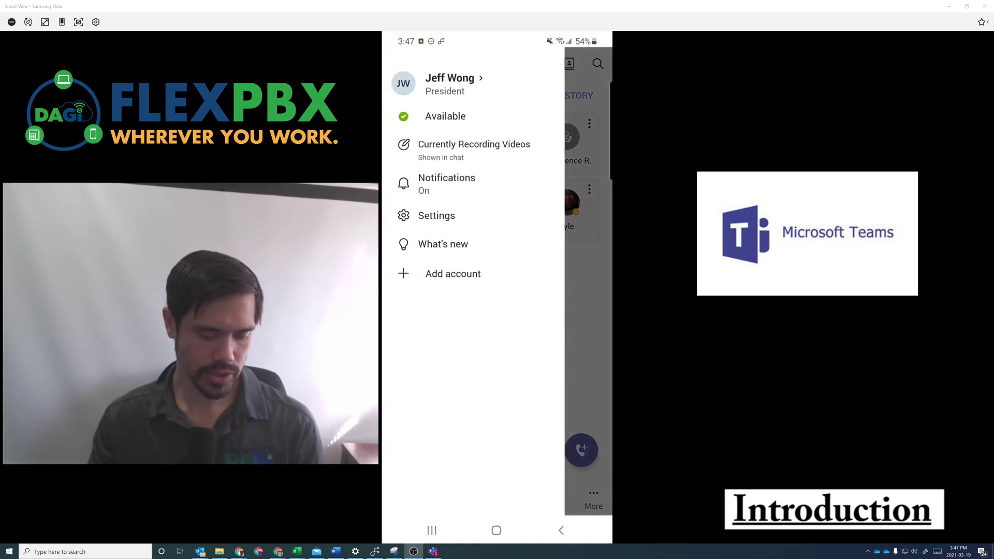
{"action": "left_click", "coordinate": [436, 215]}
{"action": "left_click", "coordinate": [447, 454]}
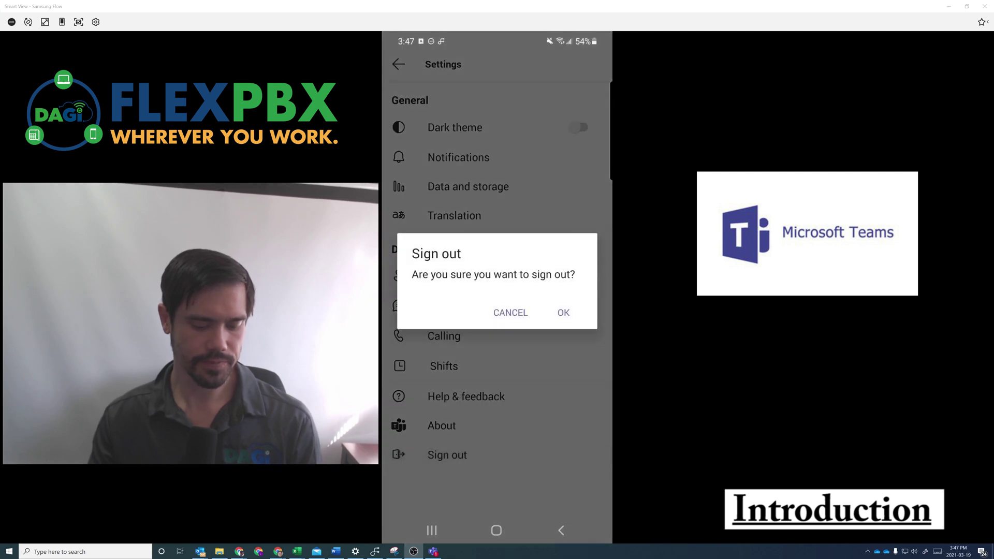
{"action": "left_click", "coordinate": [563, 312]}
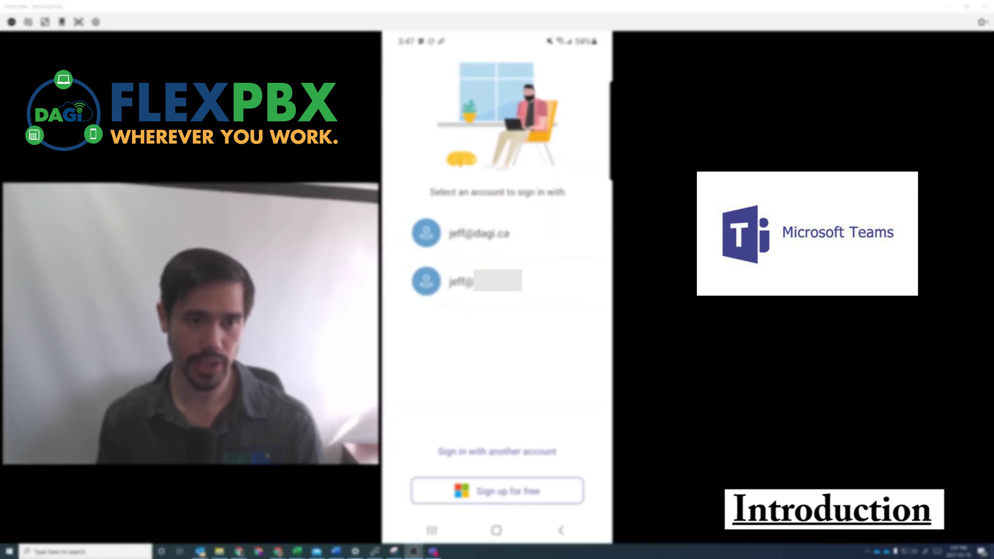
Sign back in with the first saved account and show the Calls speed dial contacts
{"action": "left_click", "coordinate": [478, 233]}
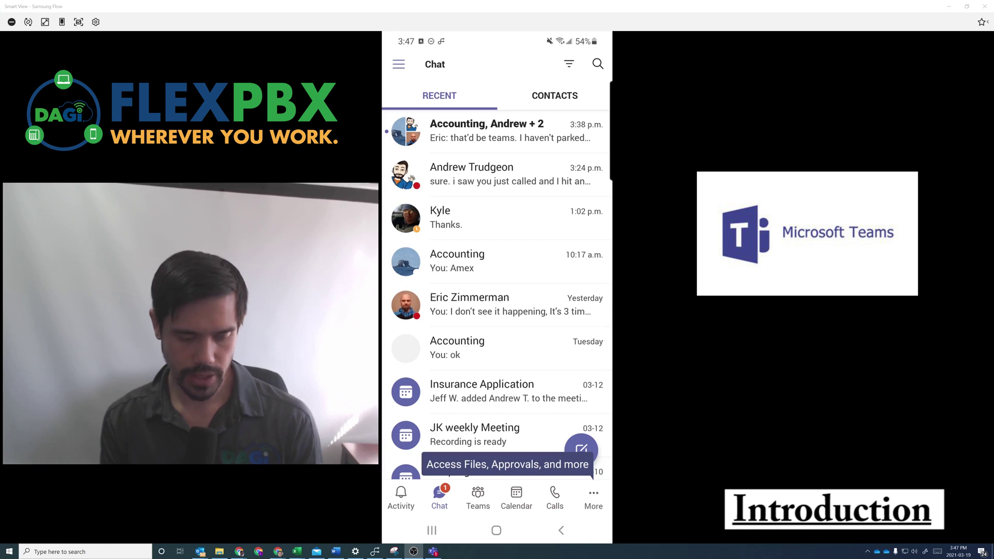
{"action": "left_click", "coordinate": [555, 497]}
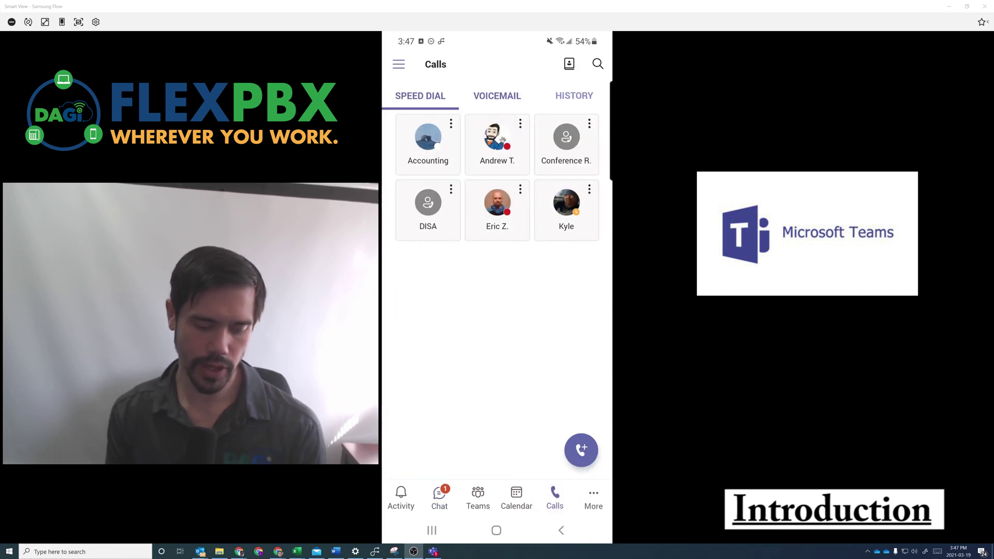
Look through the voicemail list, read the newest message's transcript, and show the call history
{"action": "left_click", "coordinate": [497, 96]}
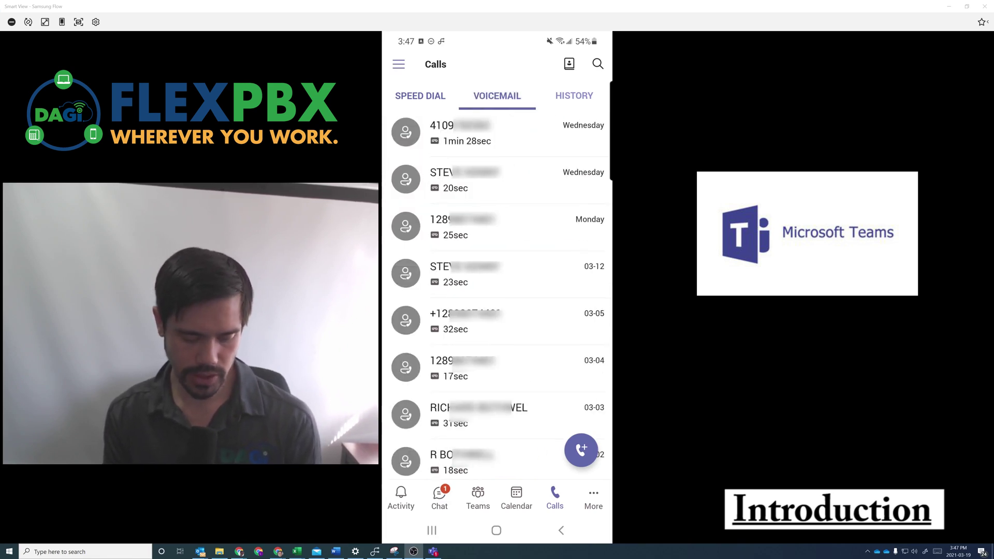
{"action": "left_click", "coordinate": [466, 133]}
{"action": "scroll", "coordinate": [496, 295], "scroll_direction": "down", "scroll_amount": 10}
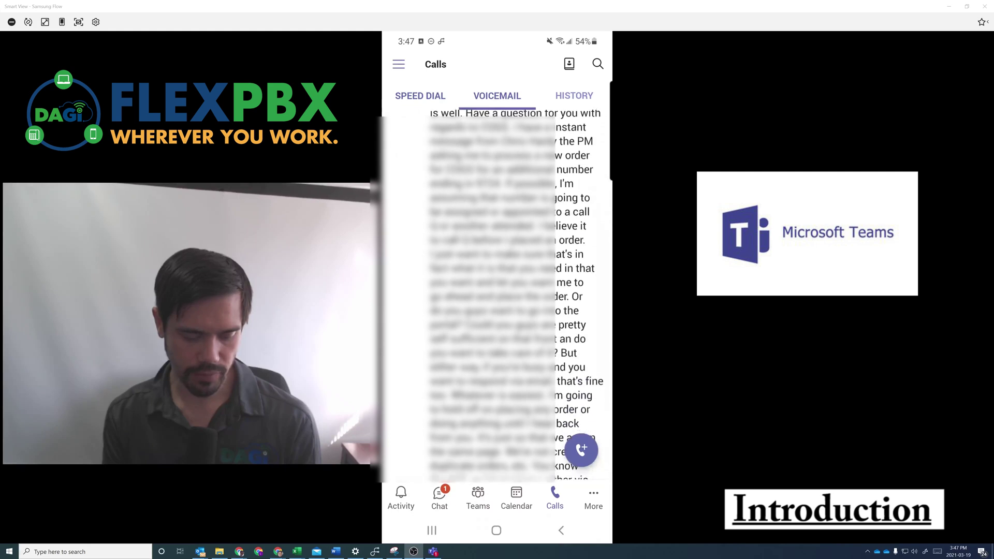
{"action": "scroll", "coordinate": [495, 295], "scroll_direction": "up", "scroll_amount": 10}
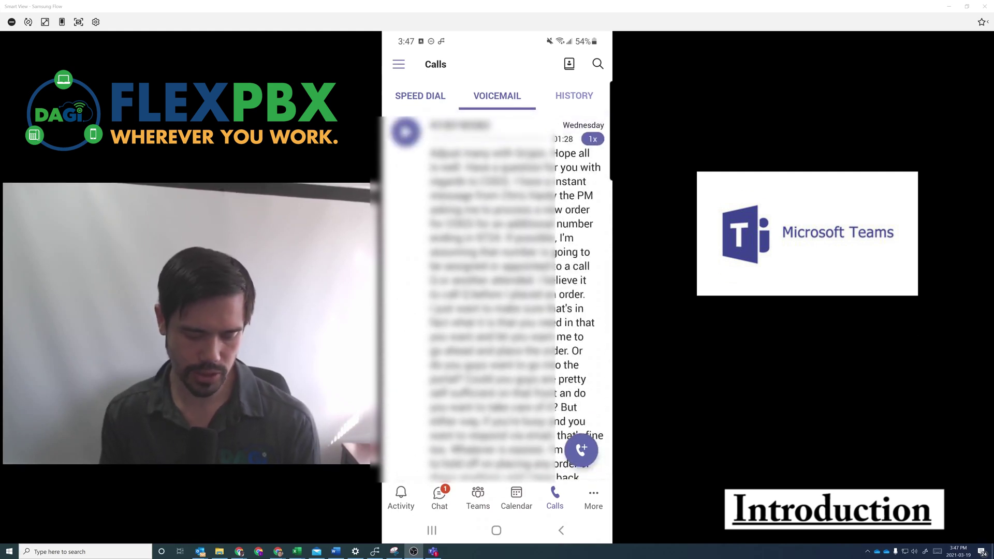
{"action": "left_click", "coordinate": [573, 96]}
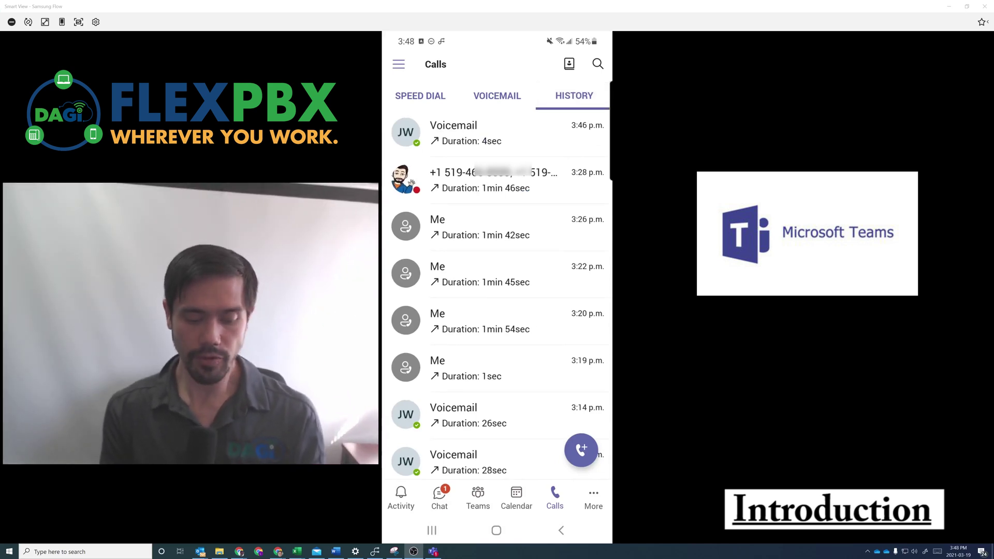
Review the account menu and the general, calling and account options in Settings, and return to the call history
{"action": "left_click", "coordinate": [399, 64]}
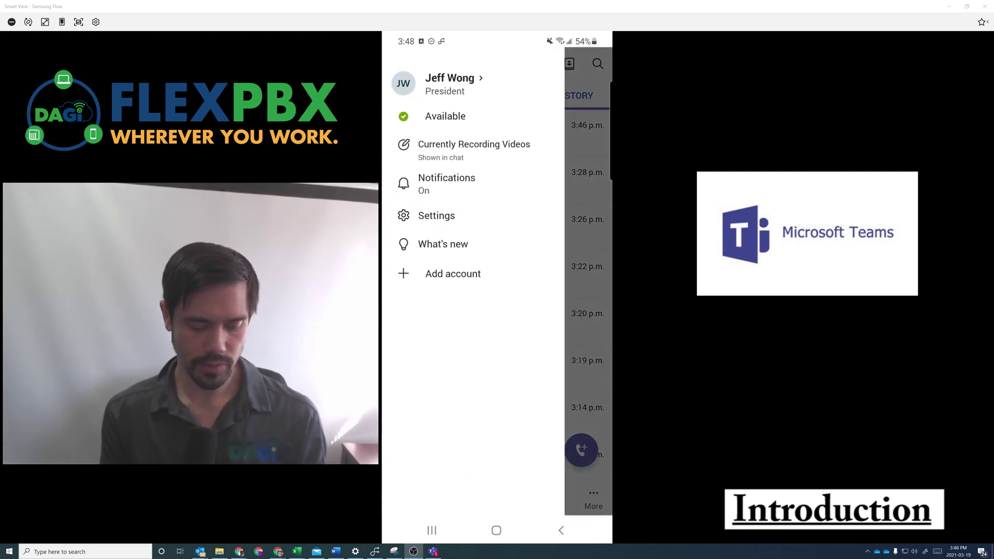
{"action": "left_click", "coordinate": [588, 289]}
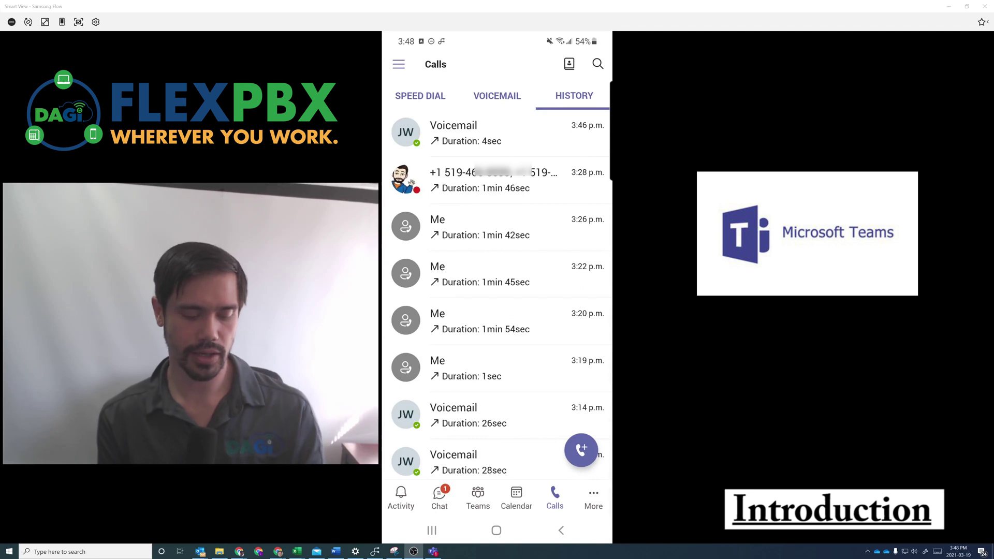
{"action": "left_click", "coordinate": [399, 64]}
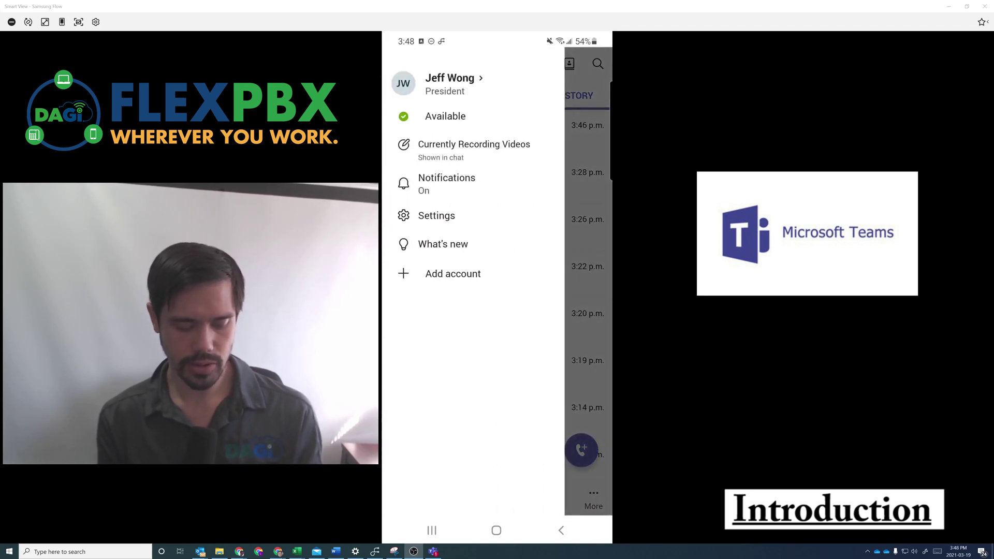
{"action": "left_click", "coordinate": [436, 216]}
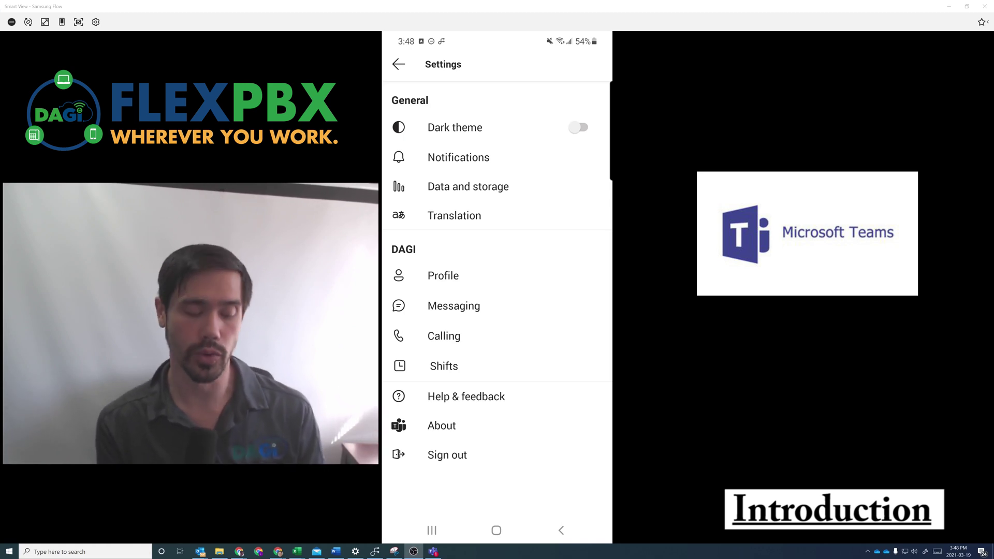
{"action": "left_click", "coordinate": [398, 65]}
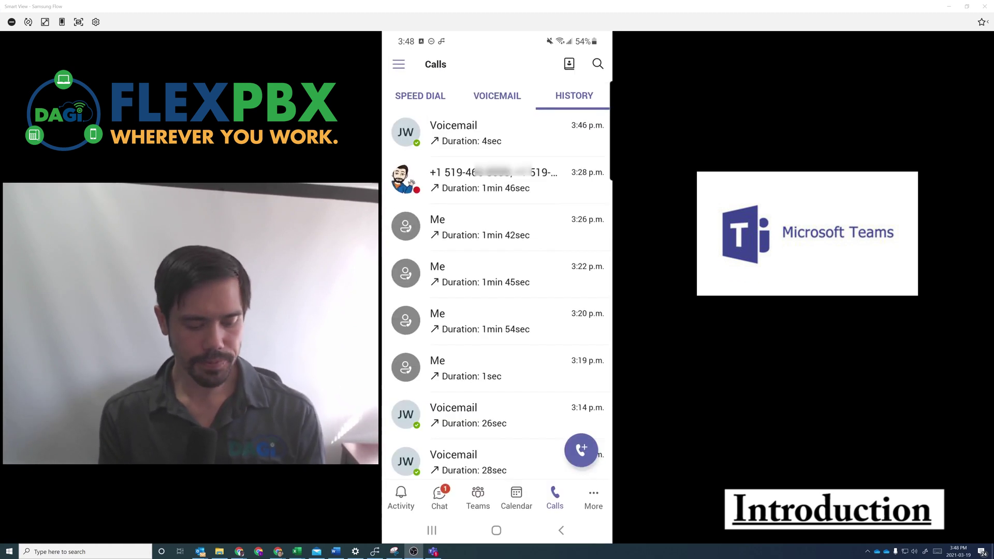
View the available presence statuses and the account's profile details, and return to the account menu
{"action": "left_click", "coordinate": [399, 64]}
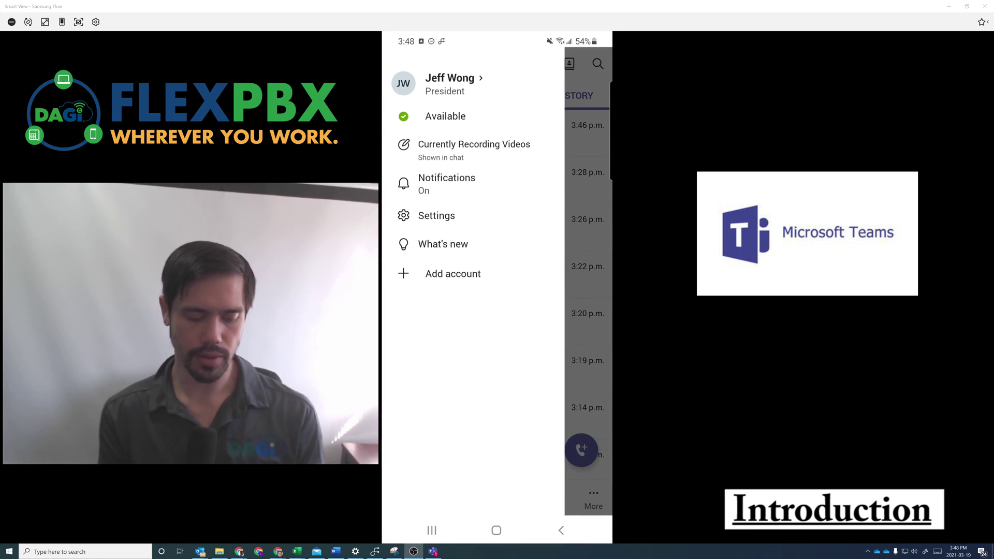
{"action": "left_click", "coordinate": [445, 116]}
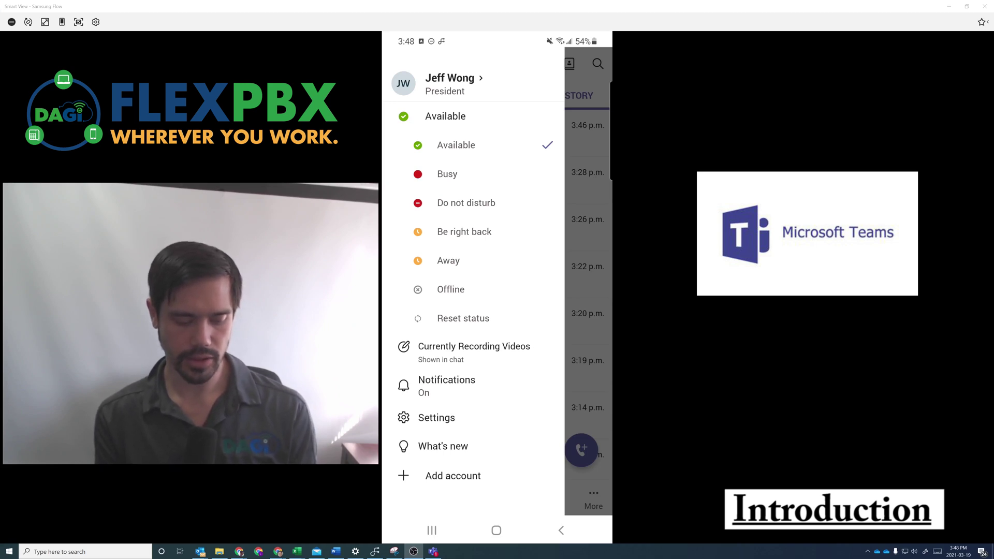
{"action": "left_click", "coordinate": [449, 78]}
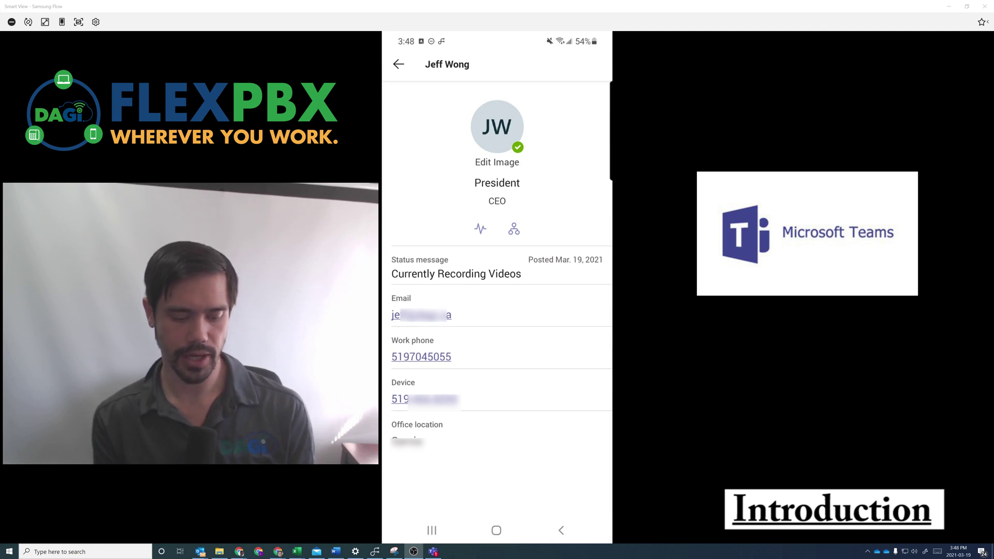
{"action": "left_click", "coordinate": [398, 64]}
{"action": "left_click", "coordinate": [398, 64]}
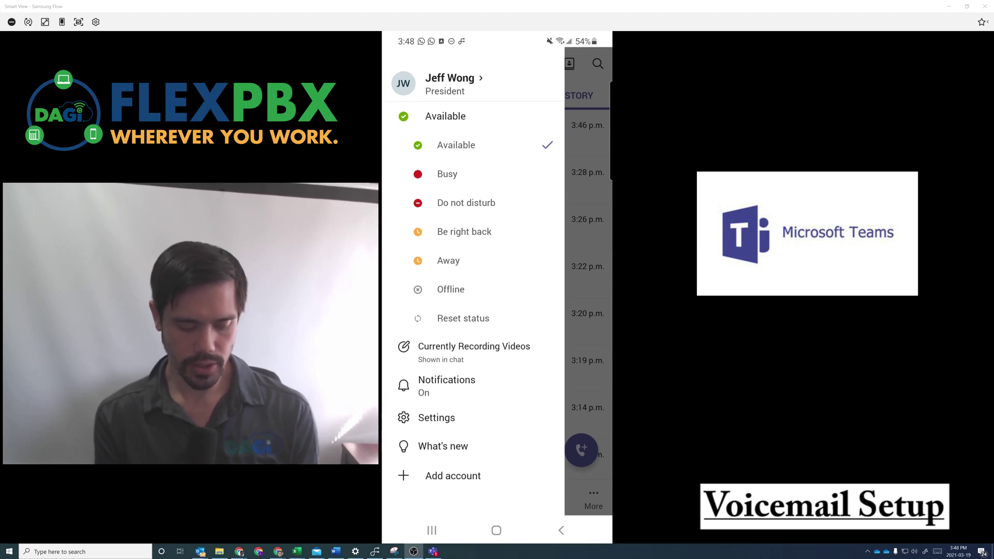
{"action": "left_click", "coordinate": [449, 83]}
{"action": "left_click", "coordinate": [398, 63]}
{"action": "left_click", "coordinate": [398, 63]}
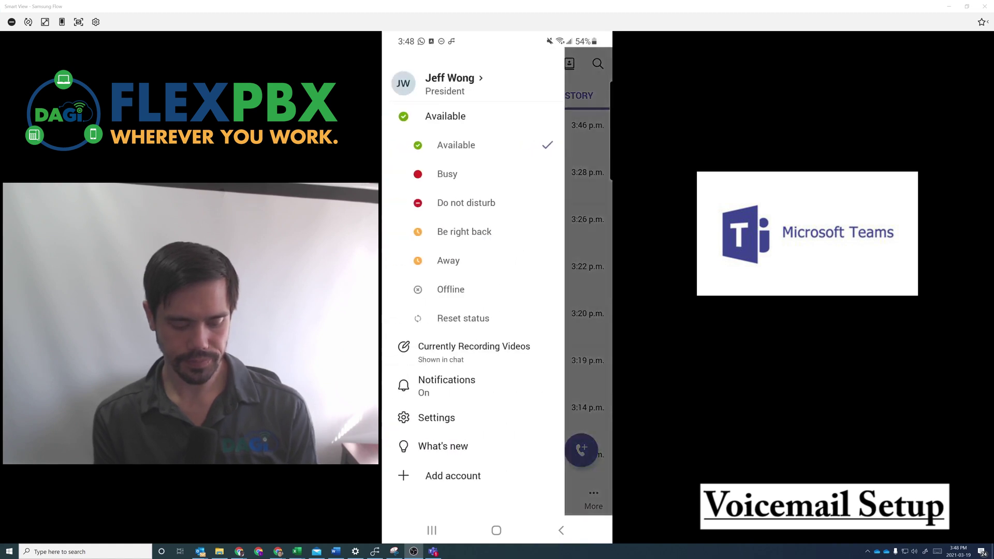
Start the call for changing voicemail greetings from the calling settings and route its audio to the speaker
{"action": "left_click", "coordinate": [436, 417]}
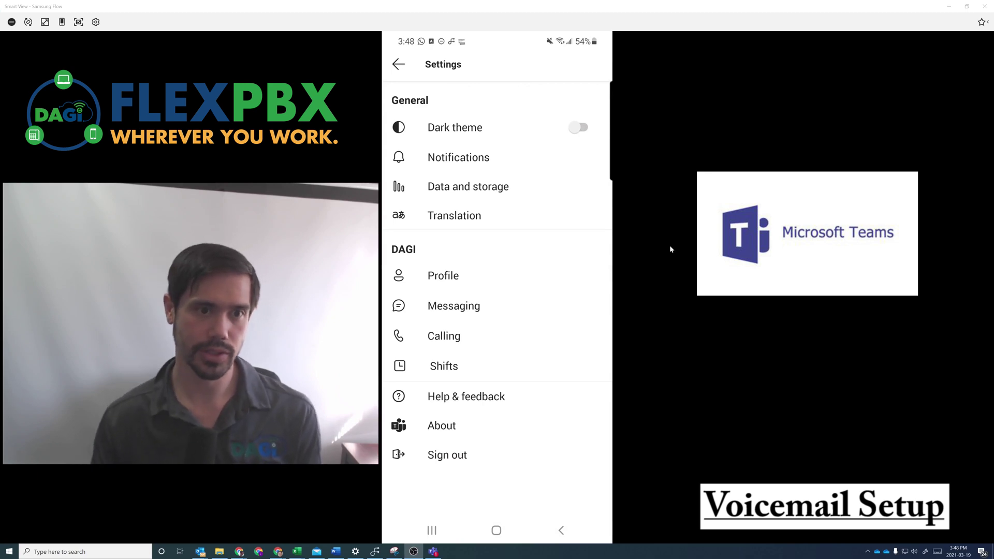
{"action": "left_click", "coordinate": [445, 337]}
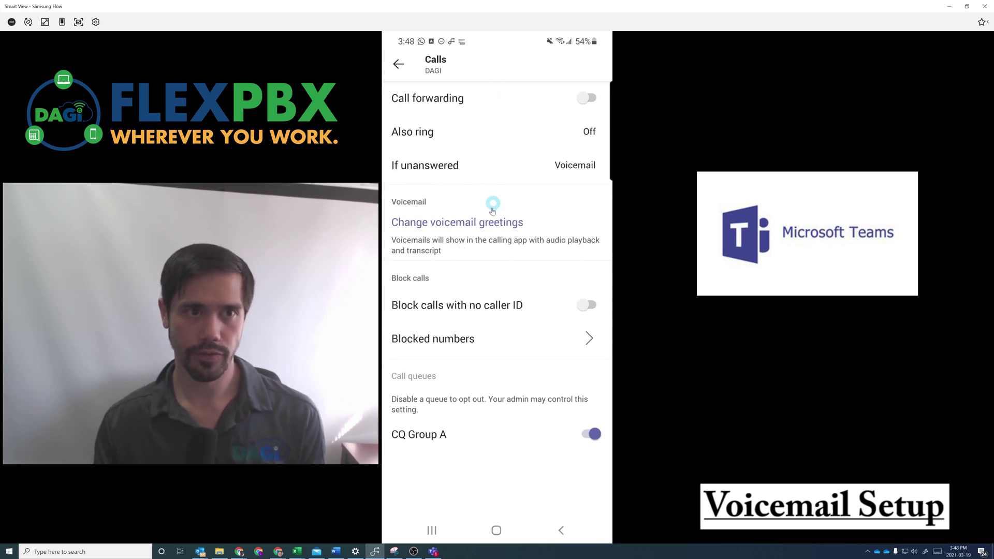
{"action": "left_click", "coordinate": [461, 243]}
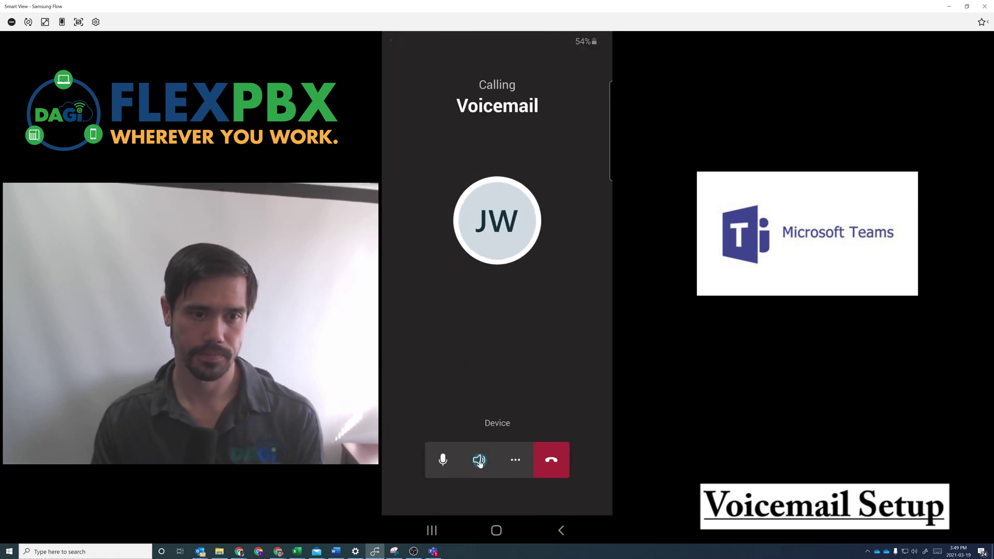
{"action": "left_click", "coordinate": [479, 460]}
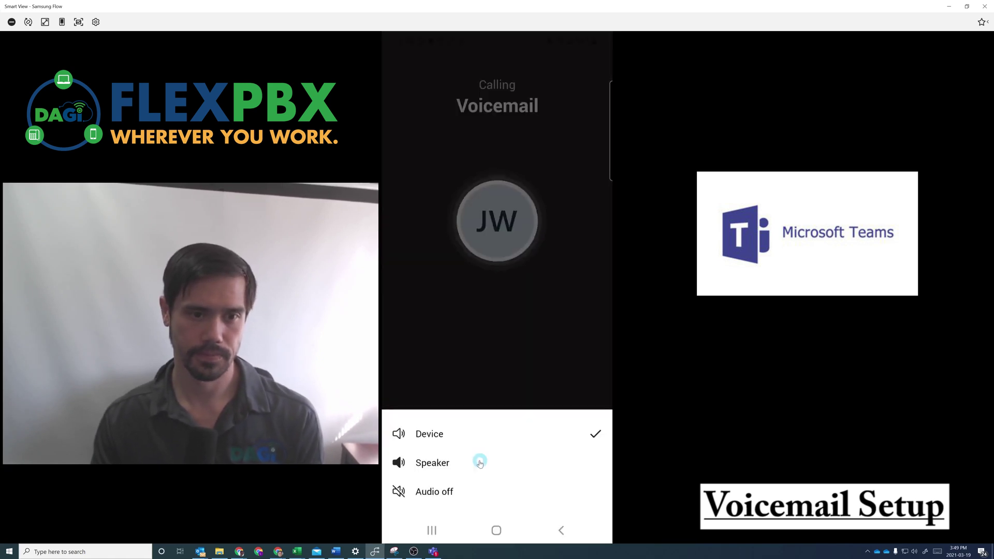
{"action": "left_click", "coordinate": [444, 464]}
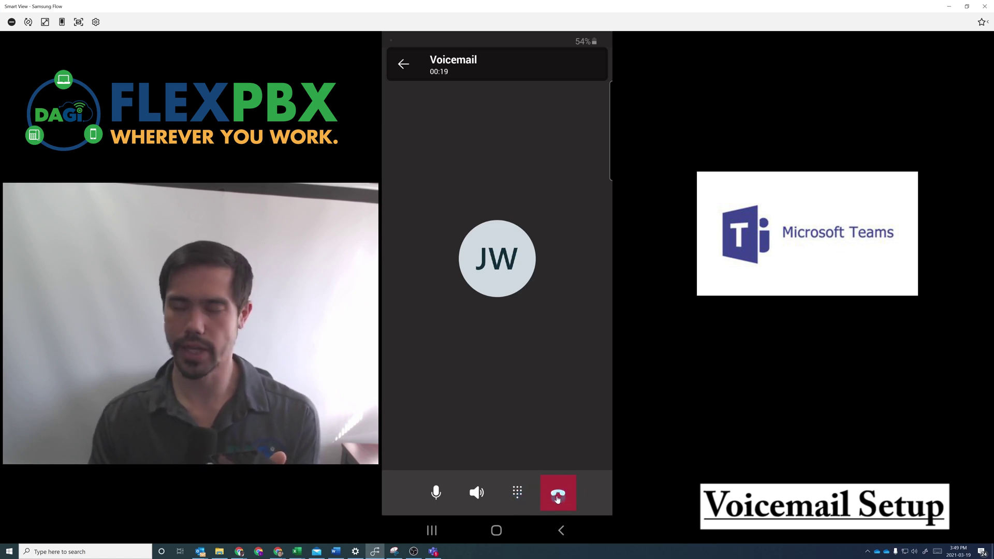
Show the dial pad in the voicemail call, switch the call's audio off and hang up
{"action": "left_click", "coordinate": [517, 489]}
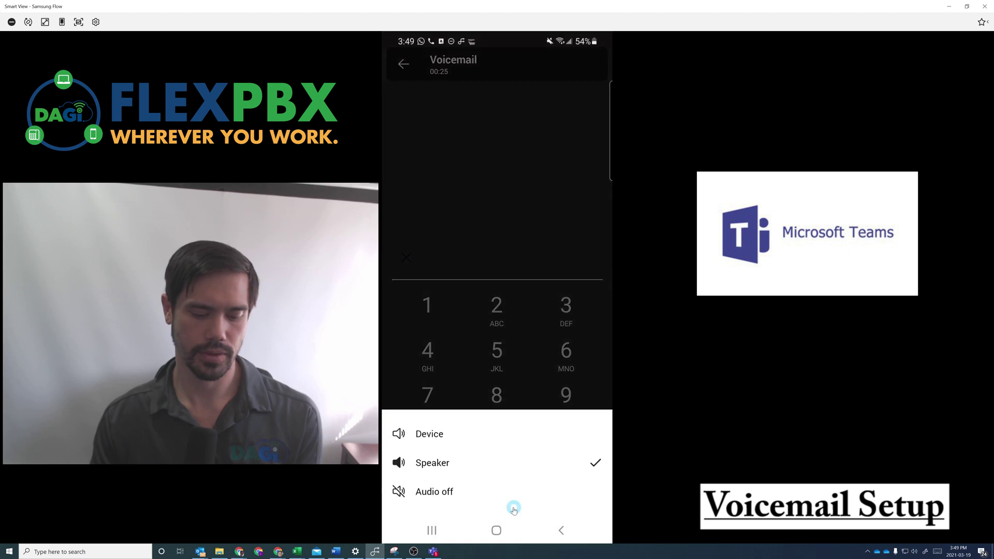
{"action": "left_click", "coordinate": [511, 503]}
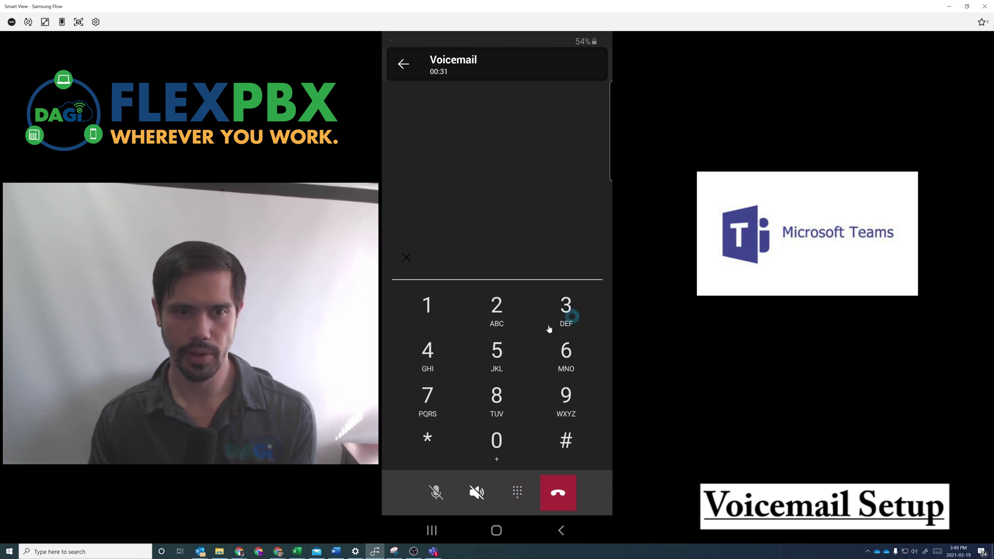
{"action": "left_click", "coordinate": [565, 506]}
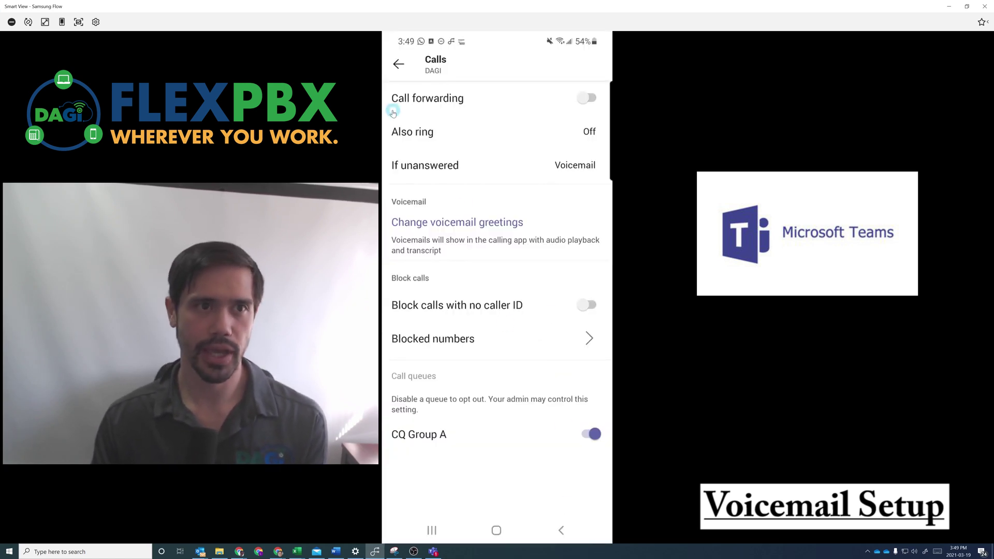
Leave Settings for the speed dial contacts and call the second contact with the audio on speaker
{"action": "left_click", "coordinate": [398, 66]}
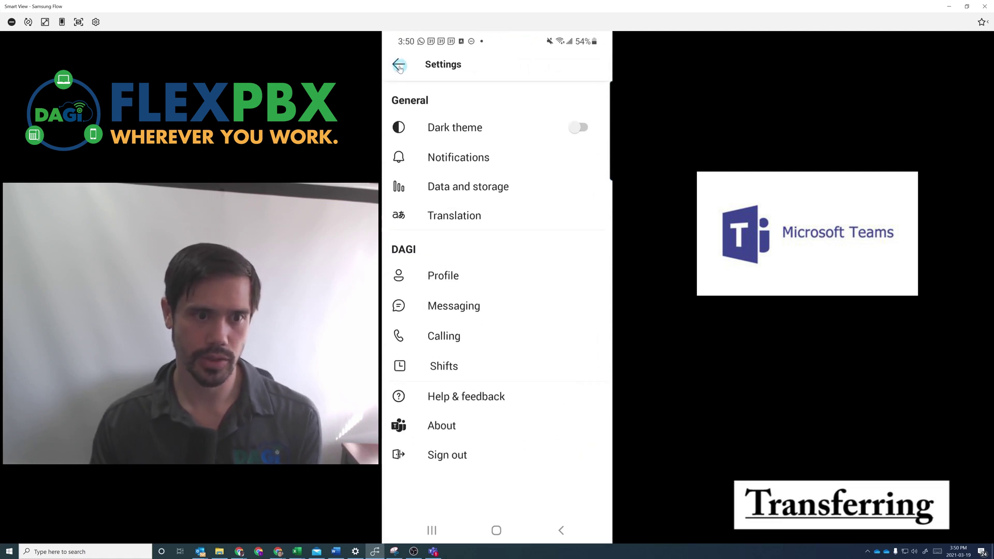
{"action": "left_click", "coordinate": [399, 67]}
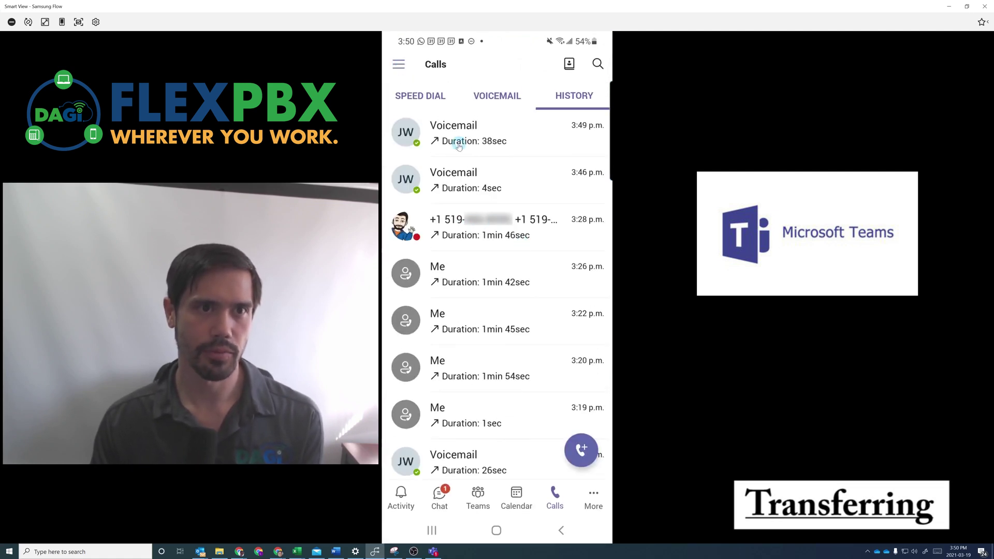
{"action": "left_click", "coordinate": [425, 99]}
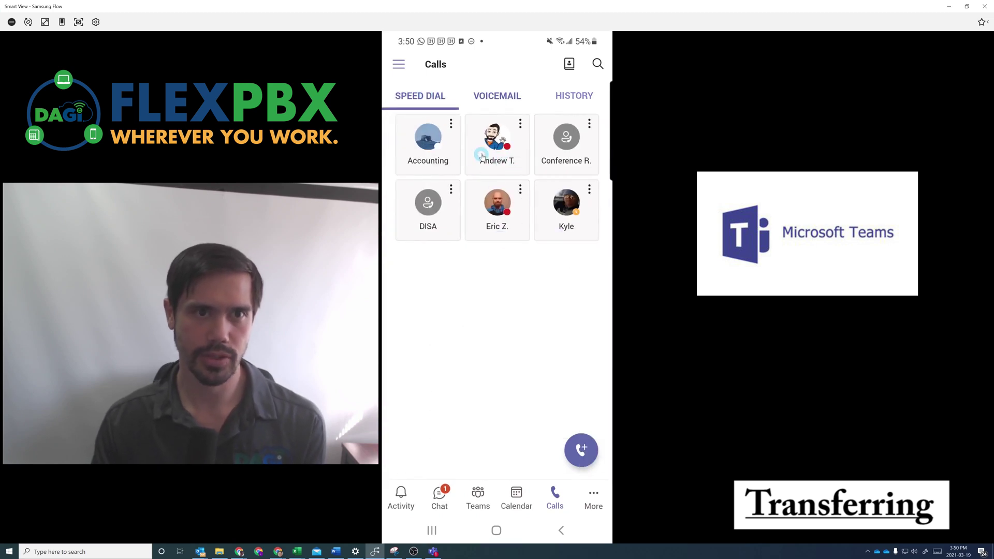
{"action": "left_click", "coordinate": [502, 162]}
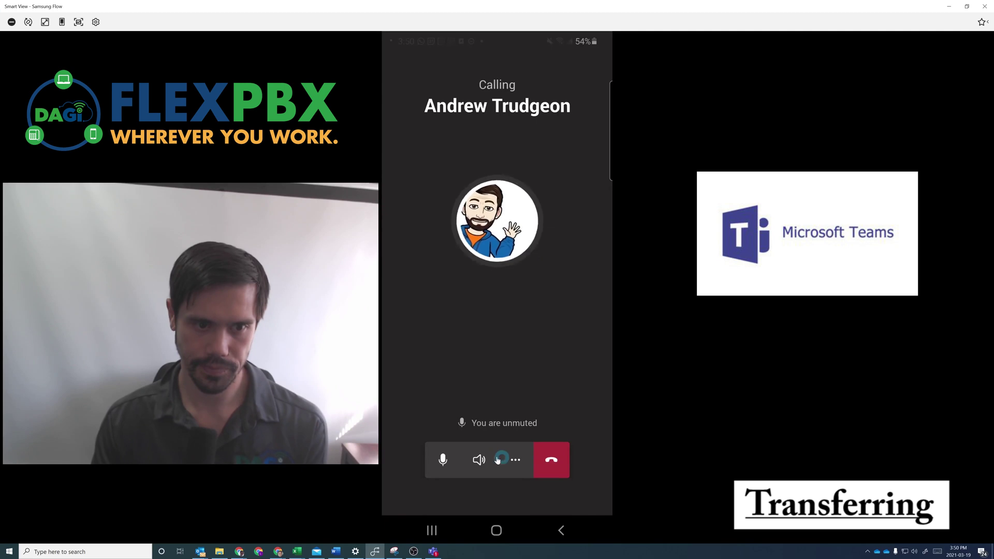
{"action": "left_click", "coordinate": [481, 460]}
{"action": "left_click", "coordinate": [461, 463]}
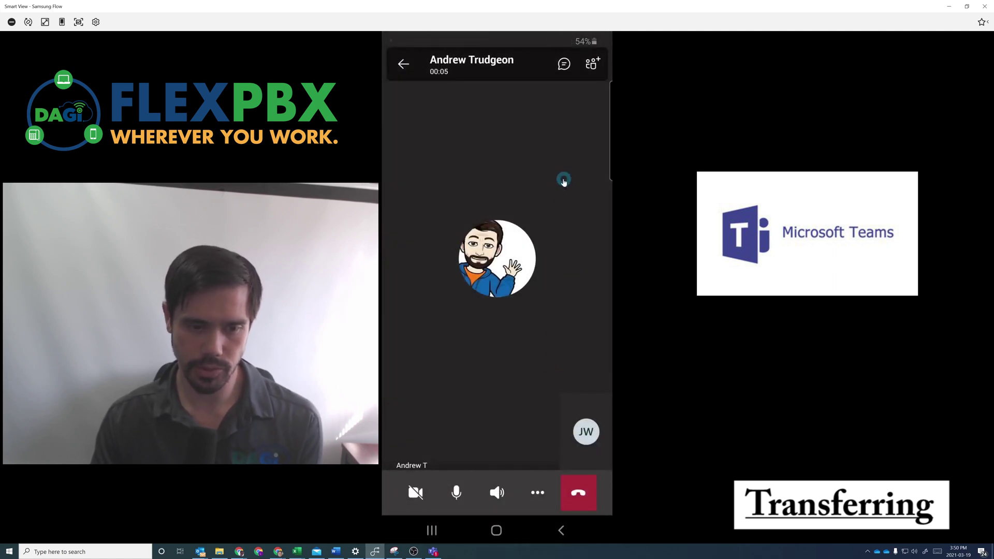
Transfer the active call immediately to another colleague, searching for them by first name
{"action": "left_click", "coordinate": [535, 494]}
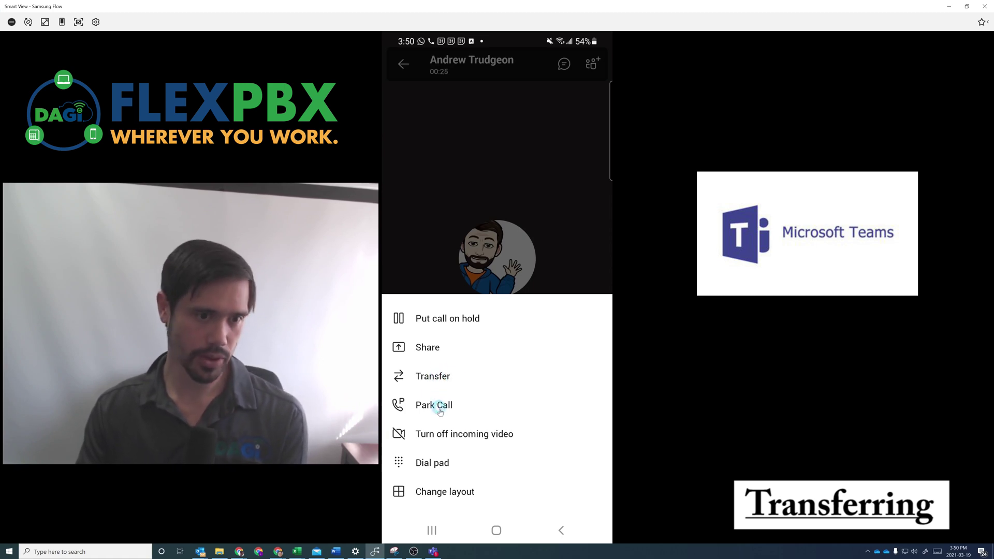
{"action": "left_click", "coordinate": [440, 377]}
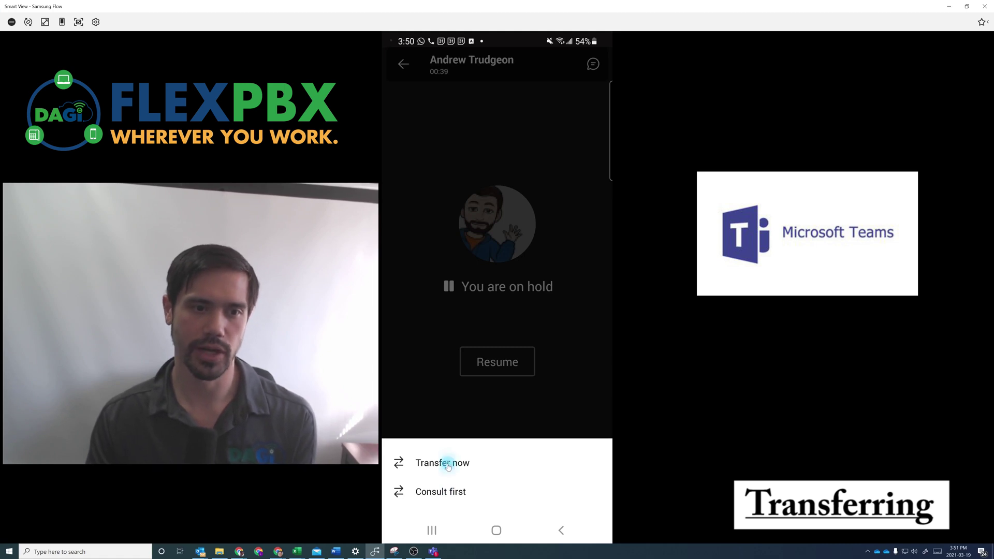
{"action": "left_click", "coordinate": [447, 466]}
{"action": "left_click", "coordinate": [470, 125]}
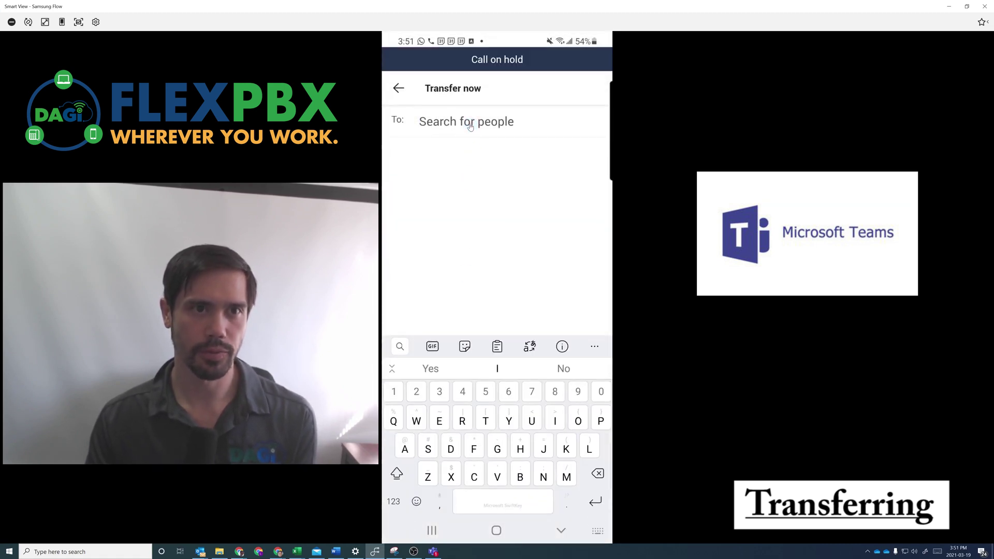
{"action": "left_click", "coordinate": [470, 126]}
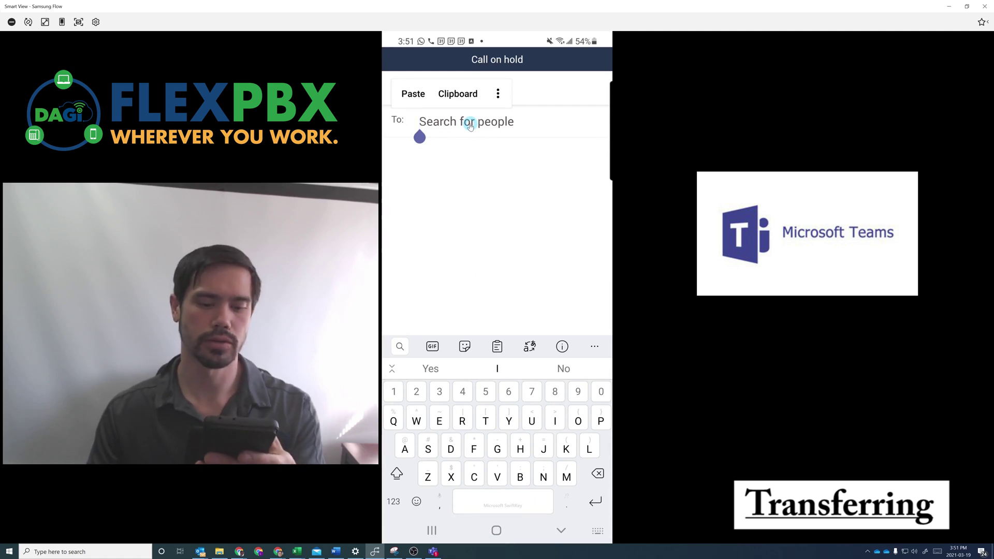
{"action": "type", "text": "Eric"}
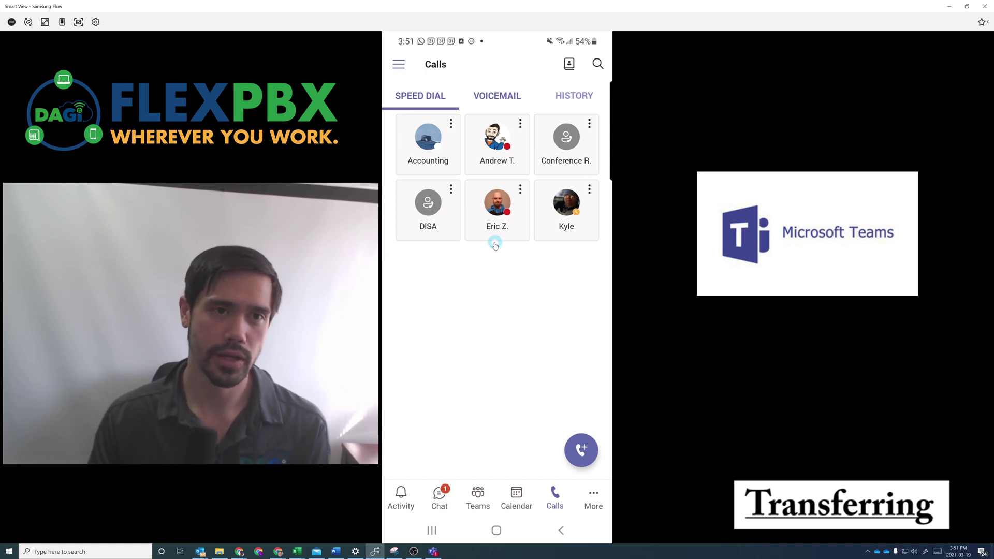
Call the second speed dial contact again with the audio set to Speaker
{"action": "left_click", "coordinate": [507, 146]}
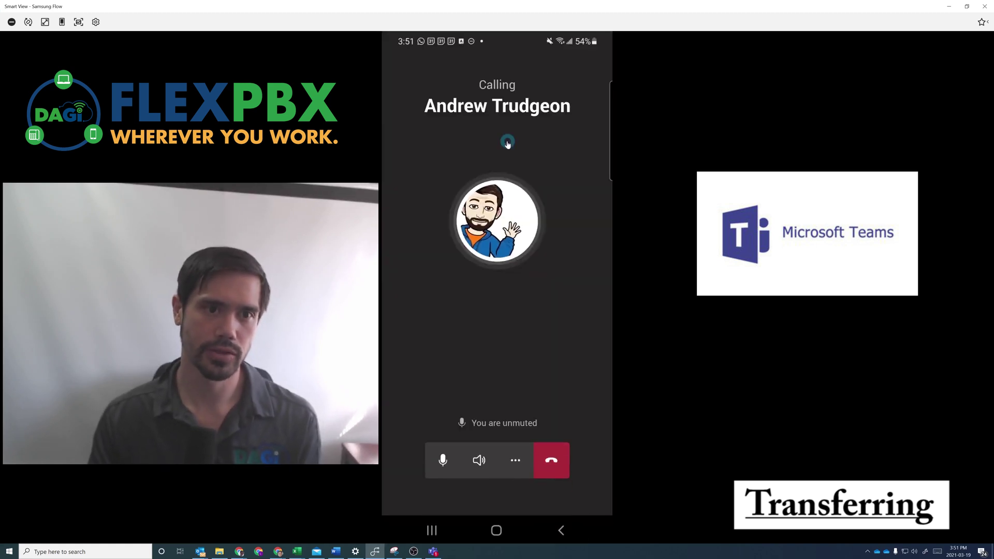
{"action": "left_click", "coordinate": [516, 466]}
{"action": "left_click", "coordinate": [516, 463]}
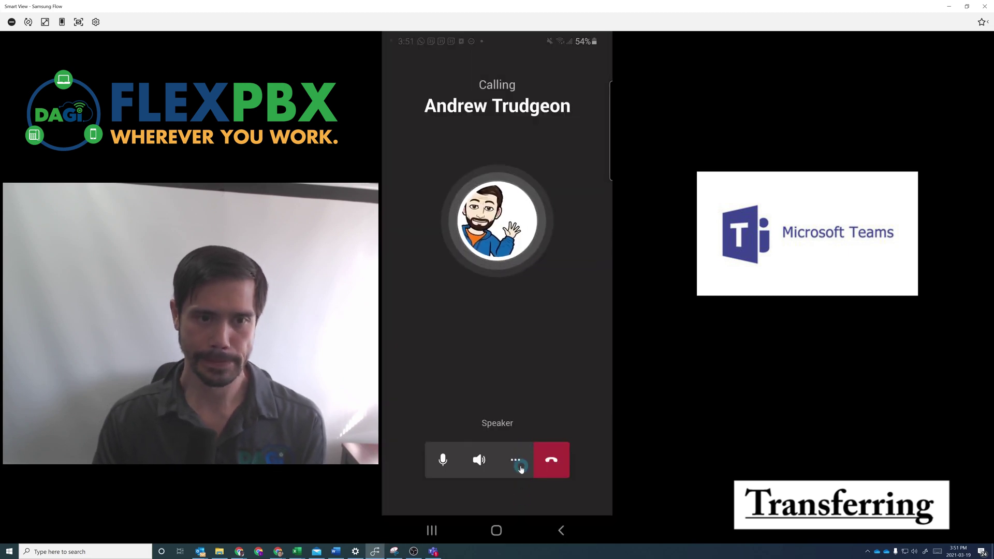
{"action": "left_click", "coordinate": [480, 462]}
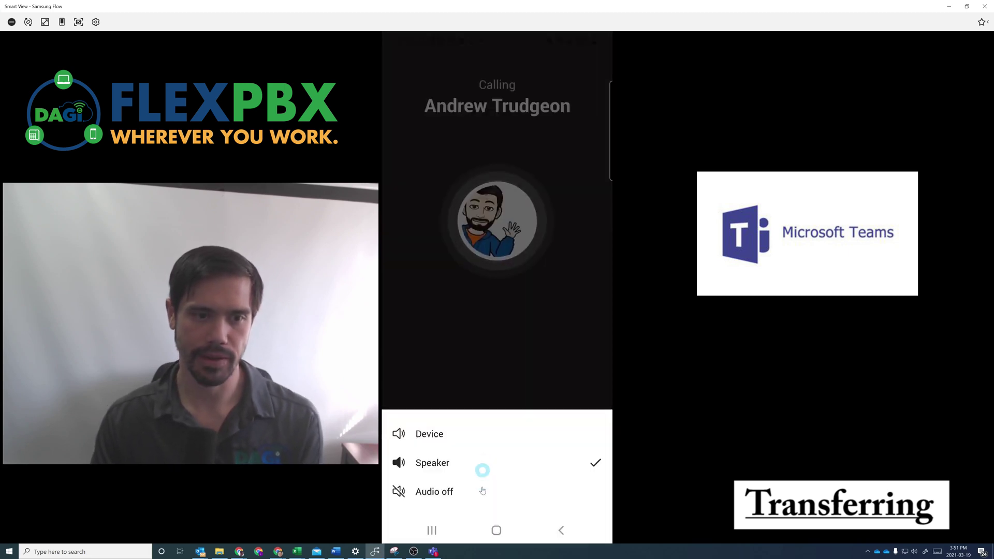
{"action": "left_click", "coordinate": [451, 464]}
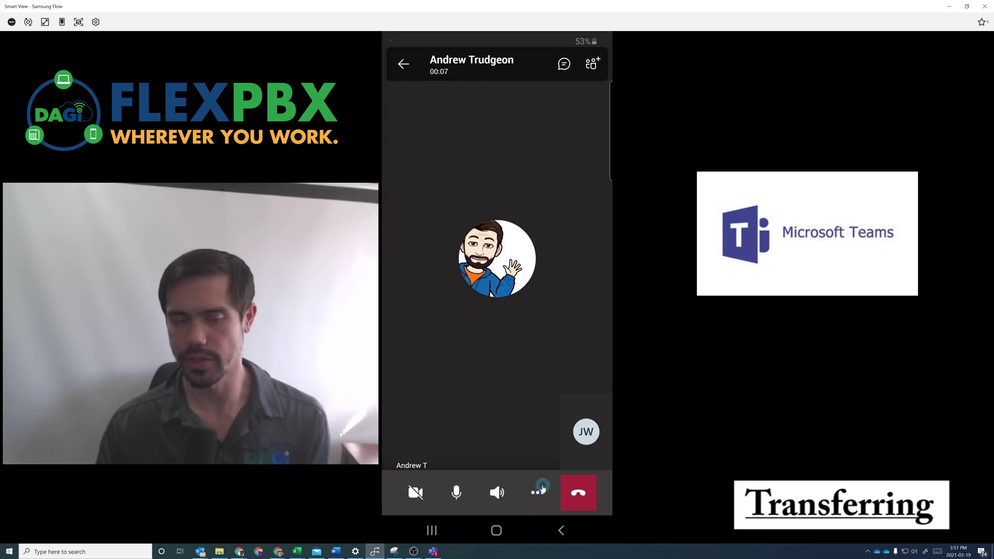
Start a consult-first transfer of the active call and choose the technician from the directory contacts as the person to consult
{"action": "left_click", "coordinate": [539, 496]}
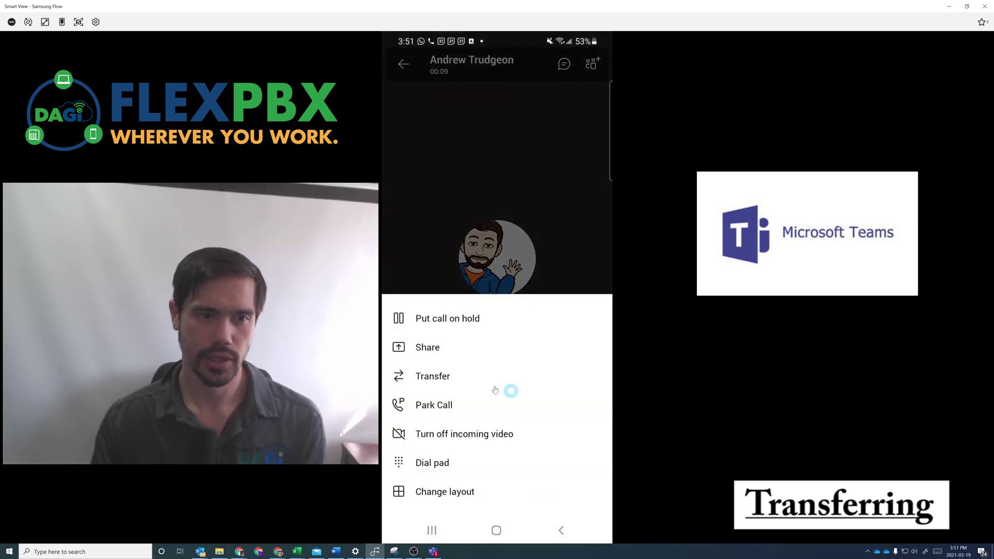
{"action": "left_click", "coordinate": [442, 378]}
{"action": "left_click", "coordinate": [446, 498]}
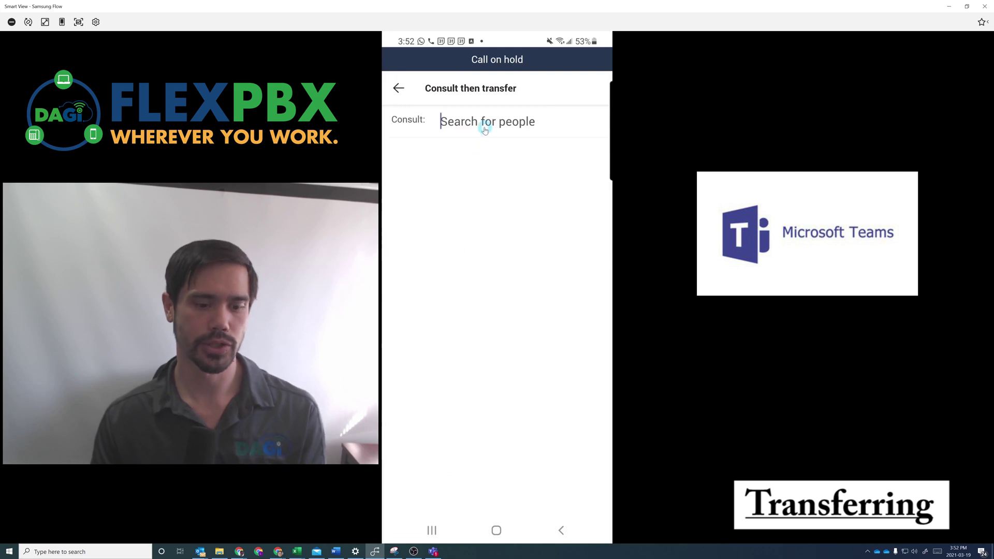
{"action": "left_click", "coordinate": [484, 129]}
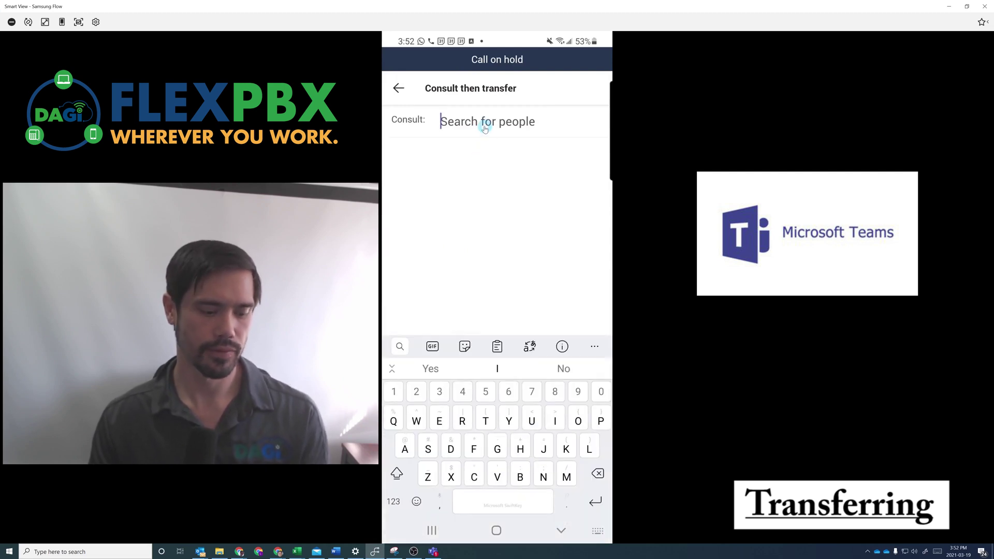
{"action": "type", "text": "Eri"}
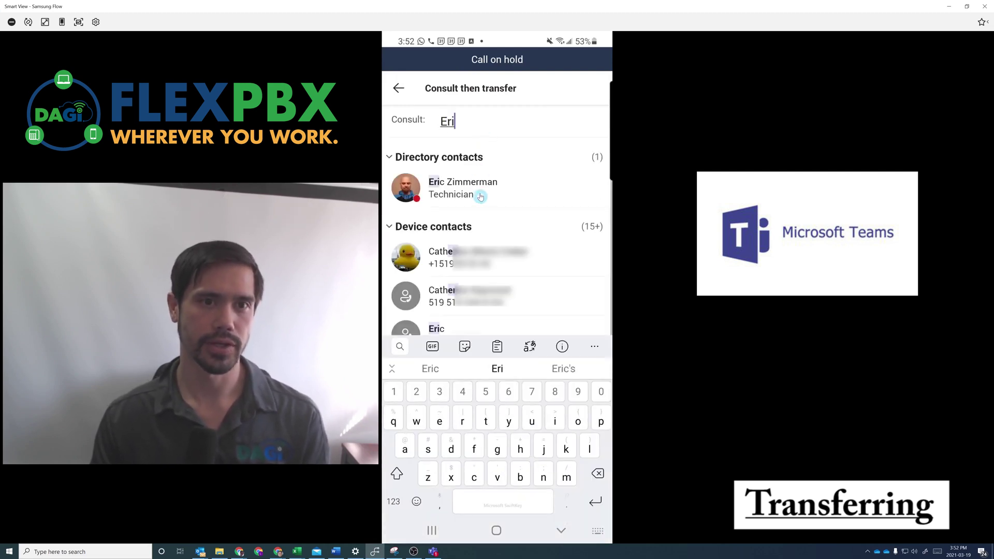
{"action": "left_click", "coordinate": [480, 199]}
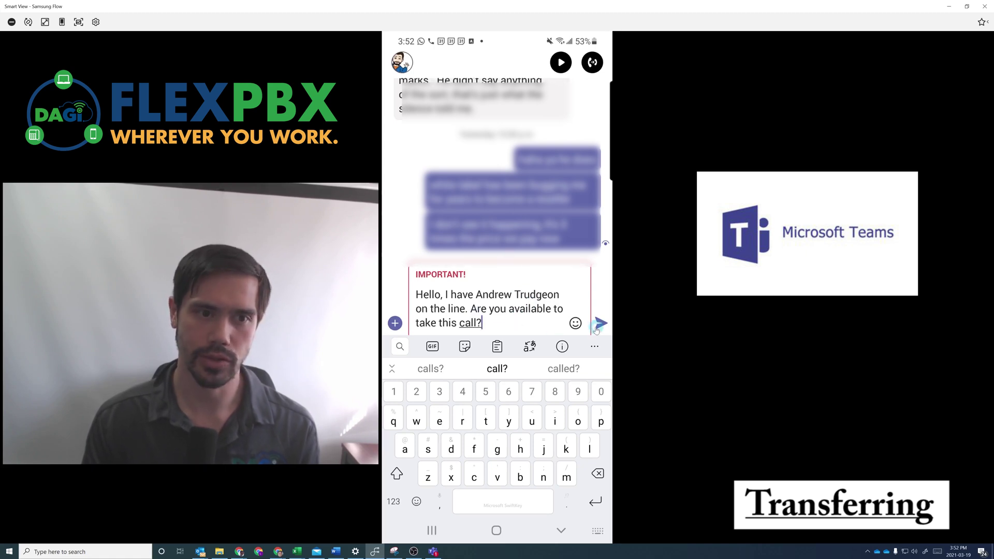
Send the colleague the important message asking whether they can take the call, and resume the held call
{"action": "left_click", "coordinate": [602, 326]}
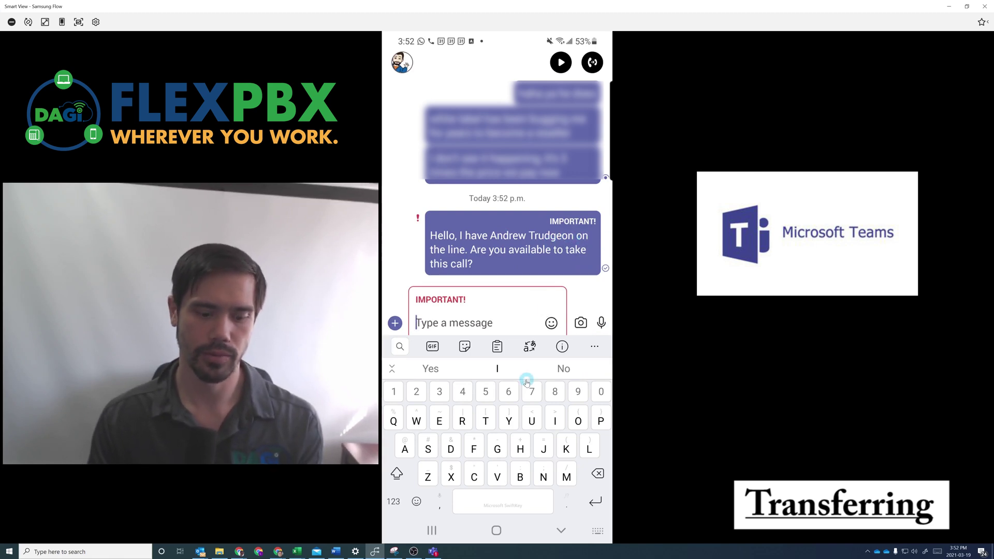
{"action": "key", "text": "Escape"}
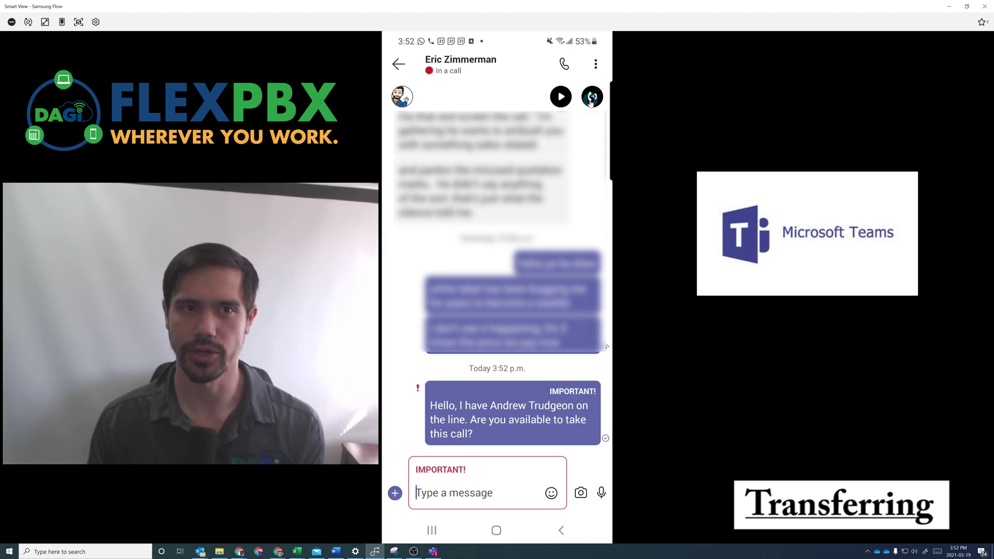
{"action": "left_click", "coordinate": [561, 99]}
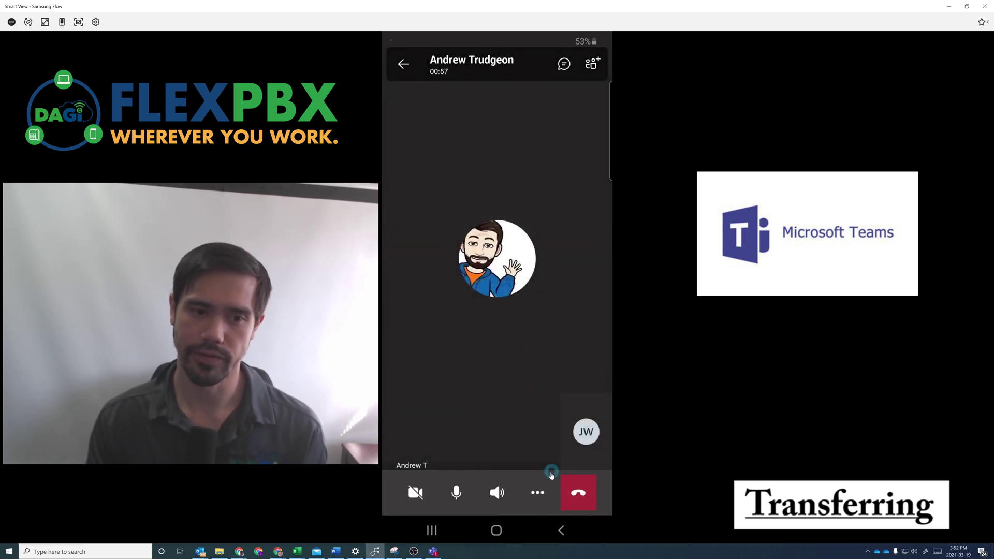
Review the active call's hold, share, transfer and park options, and close them without choosing one
{"action": "left_click", "coordinate": [539, 493]}
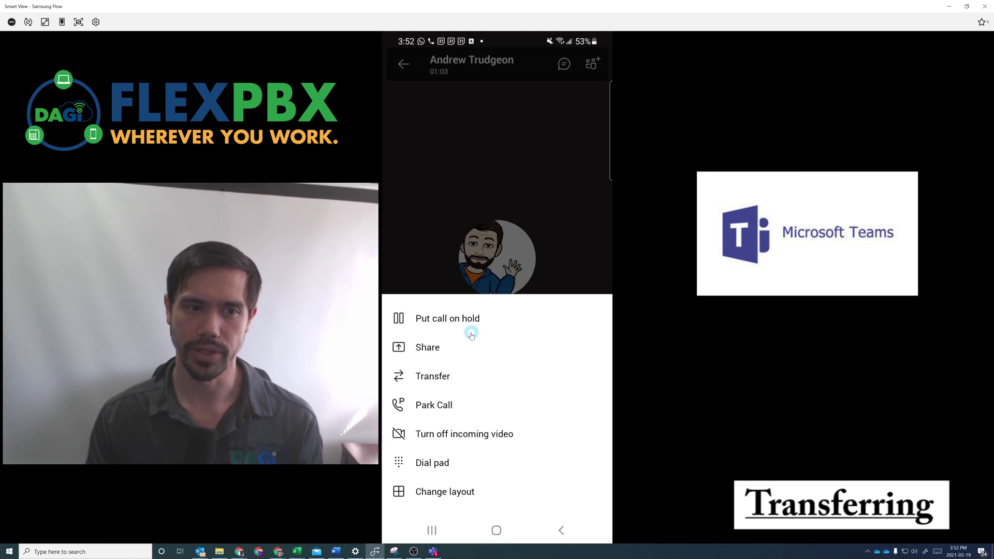
{"action": "left_click", "coordinate": [526, 236]}
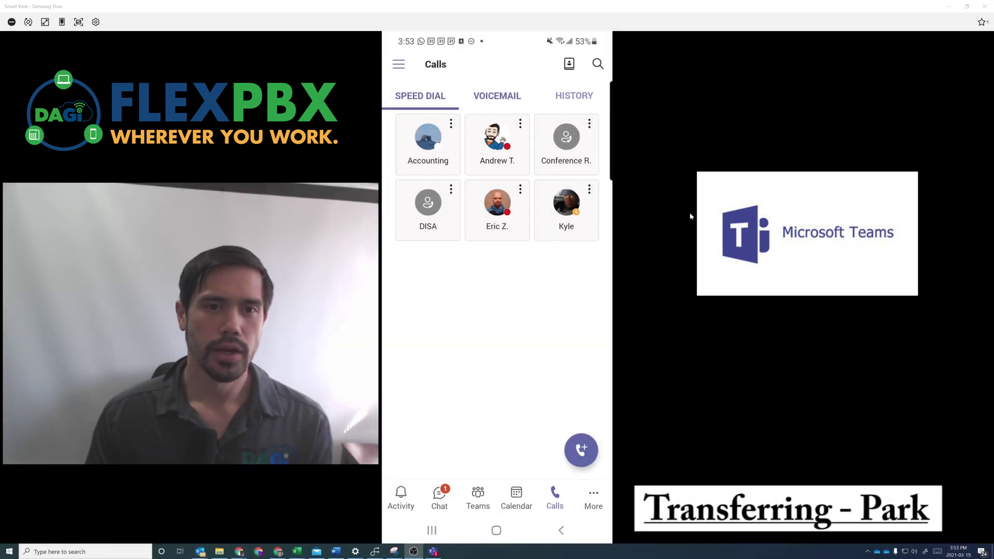
{"action": "left_click", "coordinate": [542, 244]}
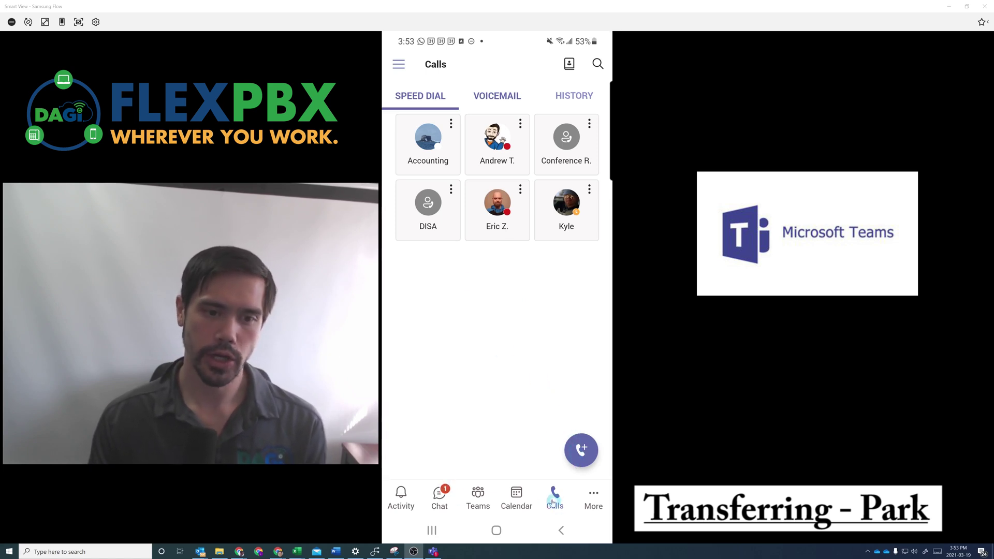
Request pickup of a parked call from the Make a call screen using code 12
{"action": "left_click", "coordinate": [584, 452]}
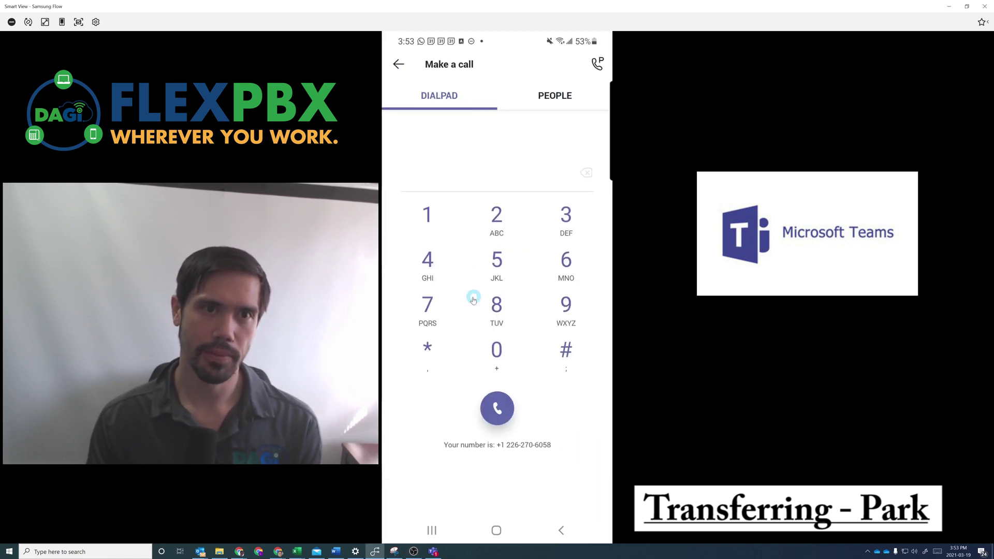
{"action": "left_click", "coordinate": [597, 63]}
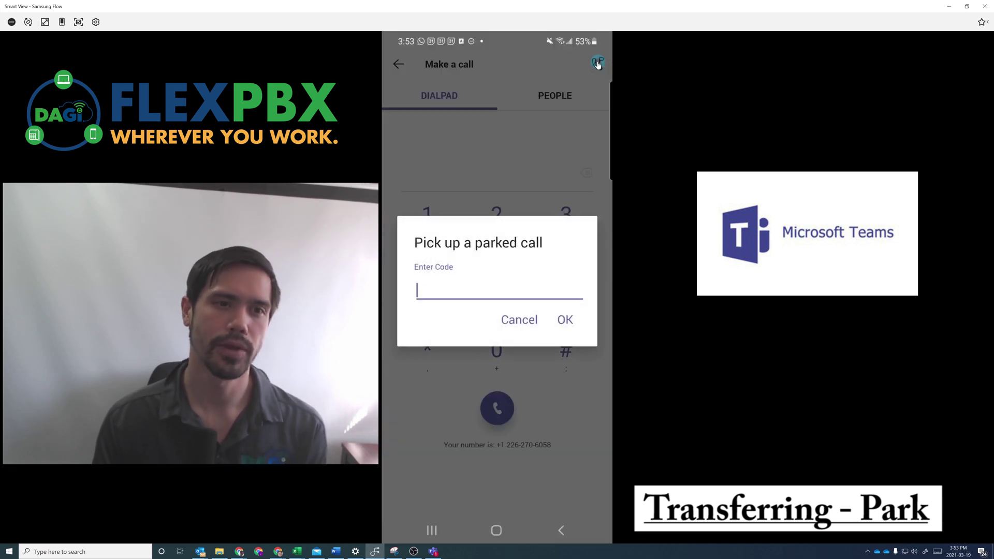
{"action": "left_click", "coordinate": [489, 291]}
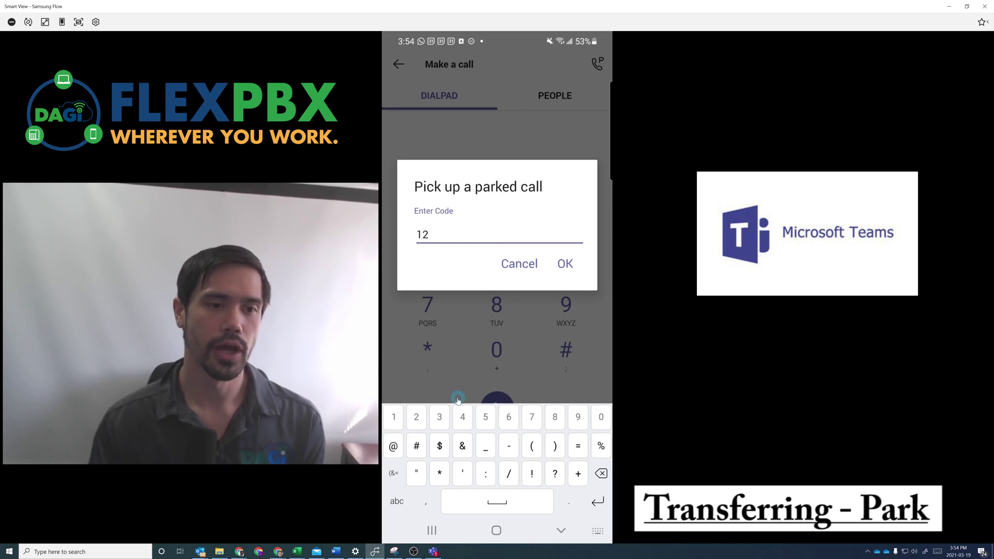
{"action": "key", "text": "BackSpace"}
{"action": "key", "text": "BackSpace"}
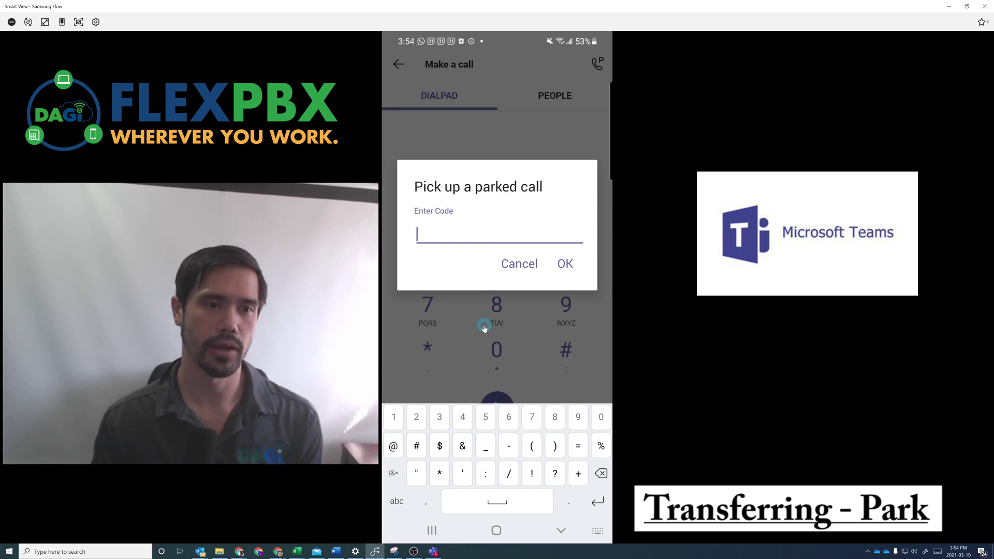
{"action": "left_click", "coordinate": [392, 425]}
{"action": "left_click", "coordinate": [416, 417]}
{"action": "left_click", "coordinate": [562, 265]}
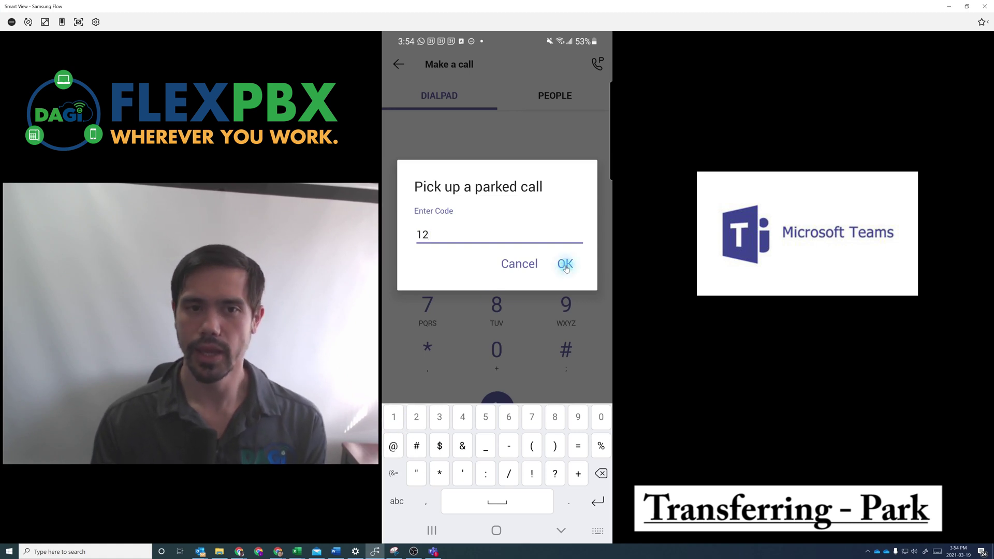